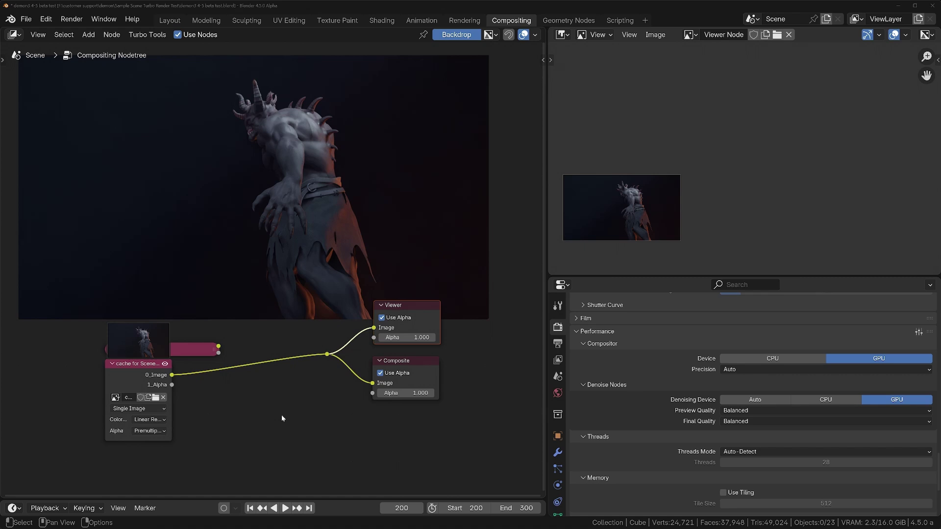
# Play the demon animation and fit the Viewer Node image inside the Image Editor panel
pyautogui.press('space')
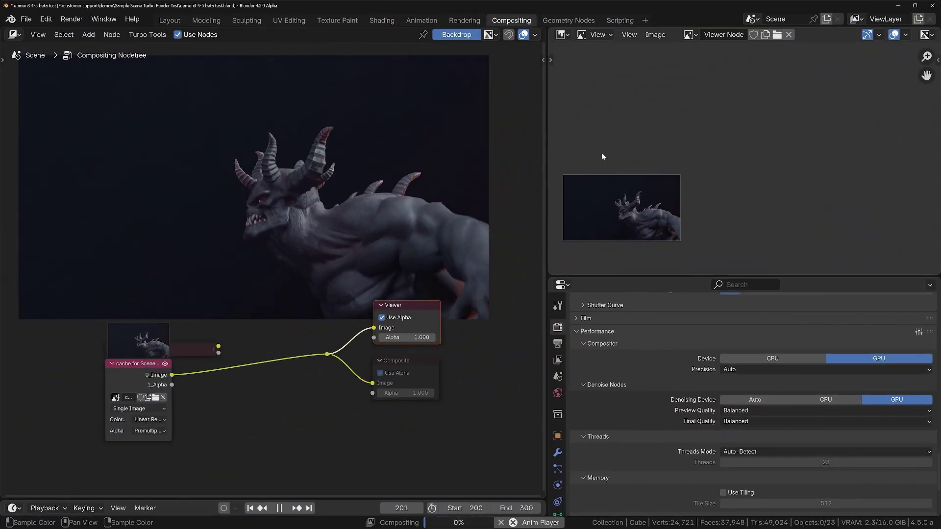
pyautogui.scroll(5, 626, 197)
pyautogui.moveTo(629, 195); pyautogui.dragTo(753, 127, button='middle')
pyautogui.scroll(-1, 748, 131)
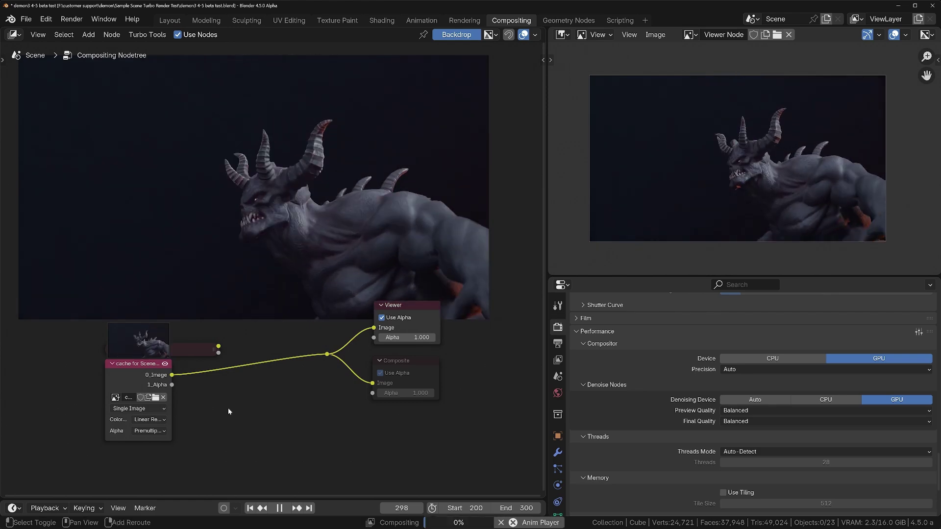
# Add an RGB Curves node (search 'rgb') onto the link between the render and the outputs
pyautogui.hotkey('shift', 'a')
pyautogui.write('rgb')
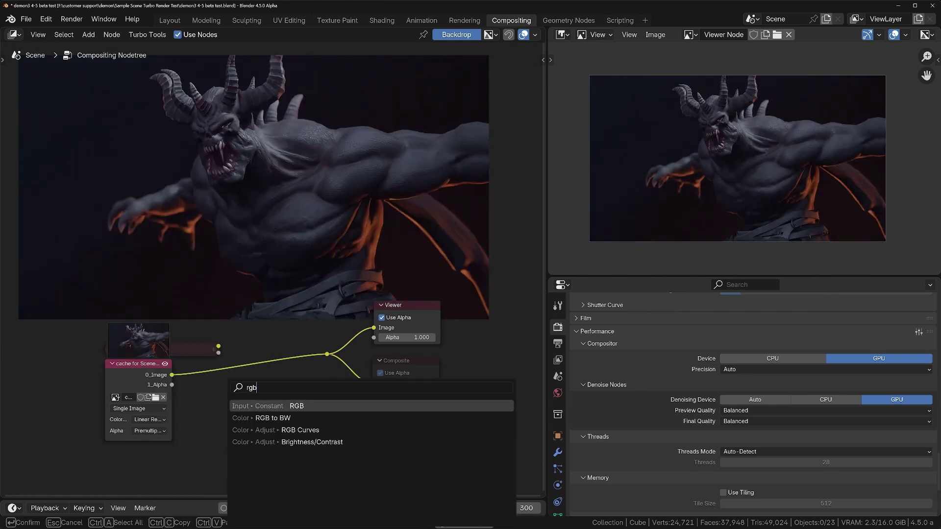
pyautogui.press('Return')
pyautogui.click(182, 355)
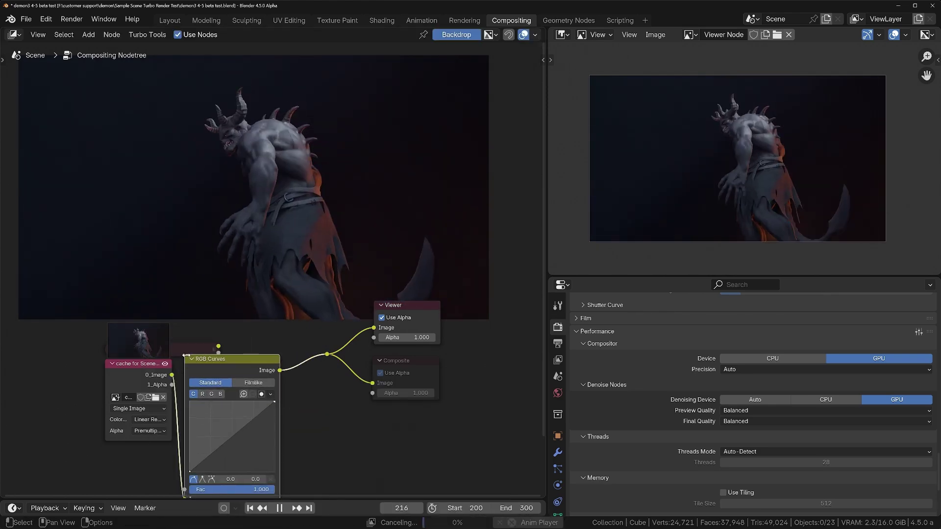
pyautogui.moveTo(311, 407); pyautogui.dragTo(242, 398, button='middle')
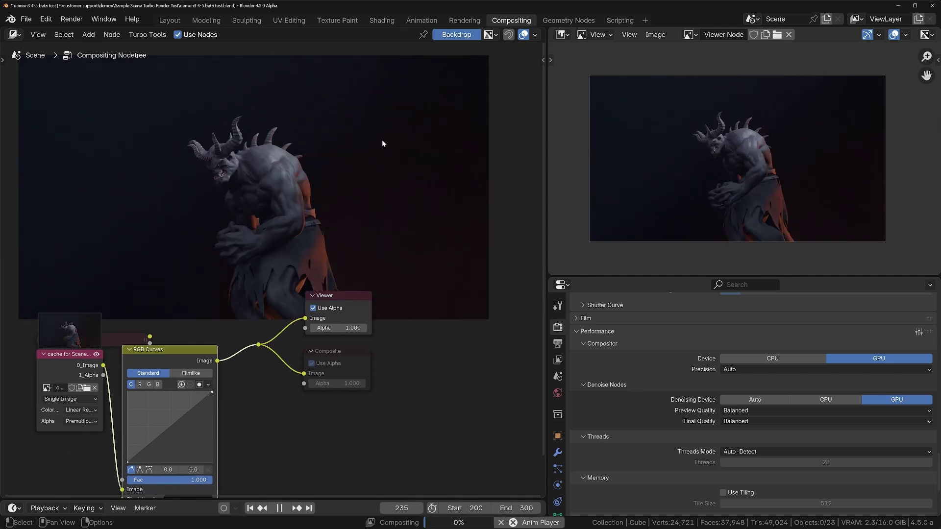
# Show the Scopes waveform at opacity 1.000 and shrink it to about half height
pyautogui.press('n')
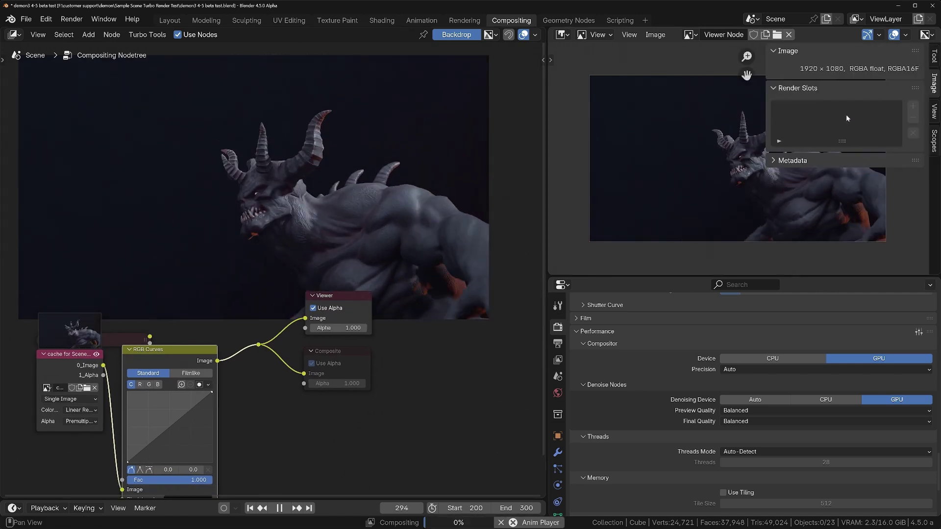
pyautogui.click(934, 142)
pyautogui.scroll(-5, 805, 227)
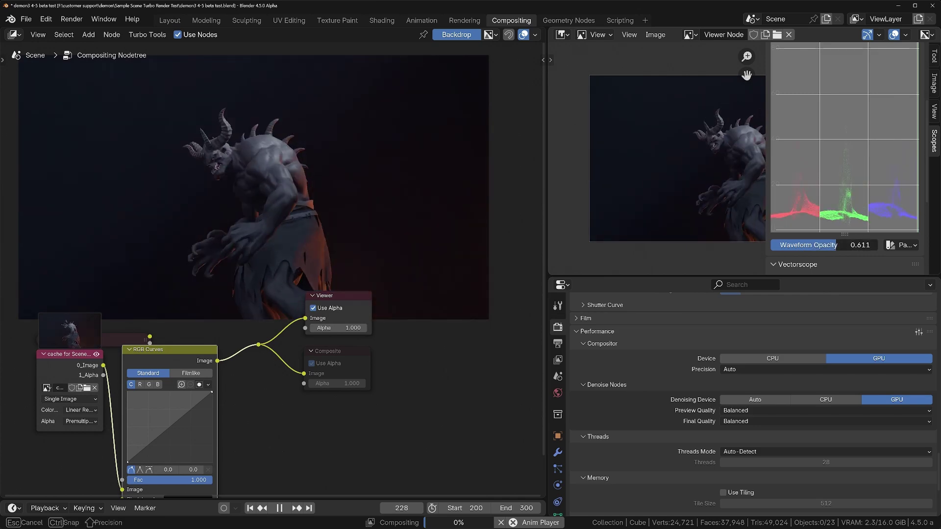
pyautogui.moveTo(837, 246); pyautogui.dragTo(877, 245)
pyautogui.moveTo(818, 253); pyautogui.dragTo(848, 41, button='middle')
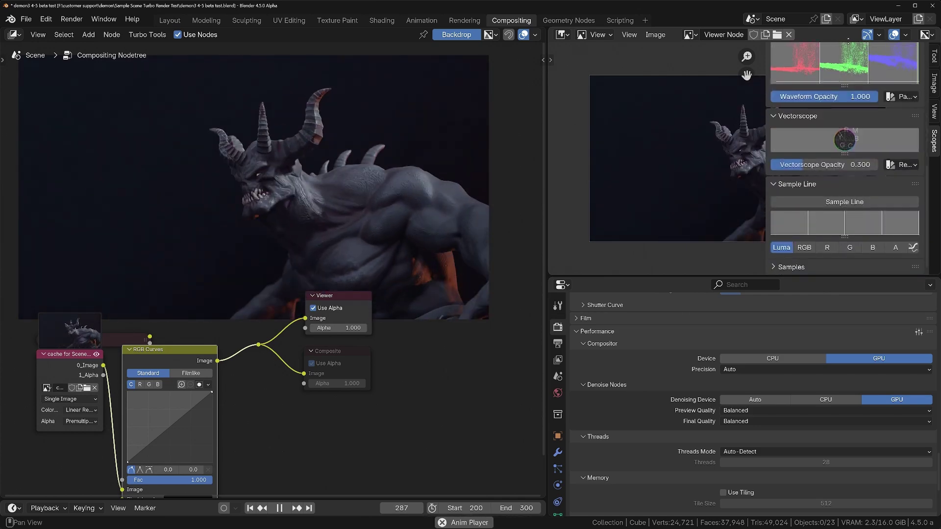
pyautogui.scroll(-3, 794, 267)
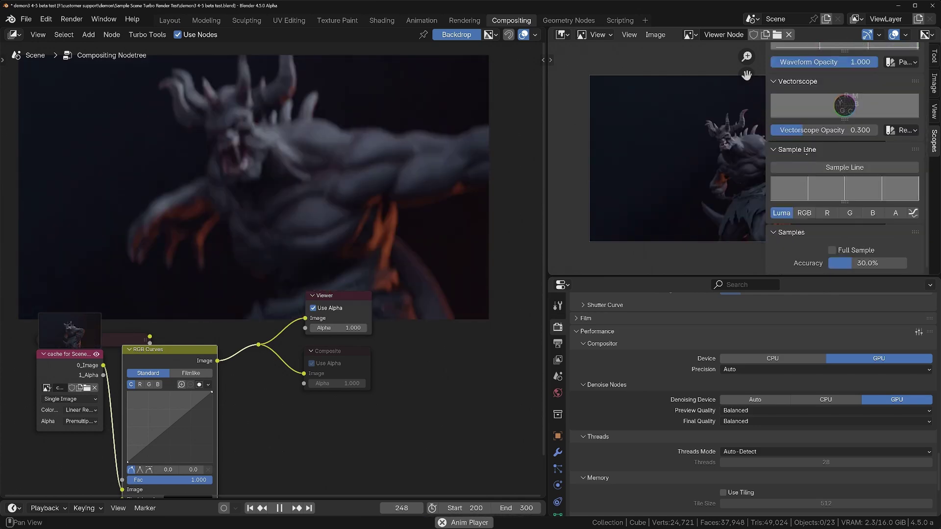
pyautogui.scroll(8, 822, 142)
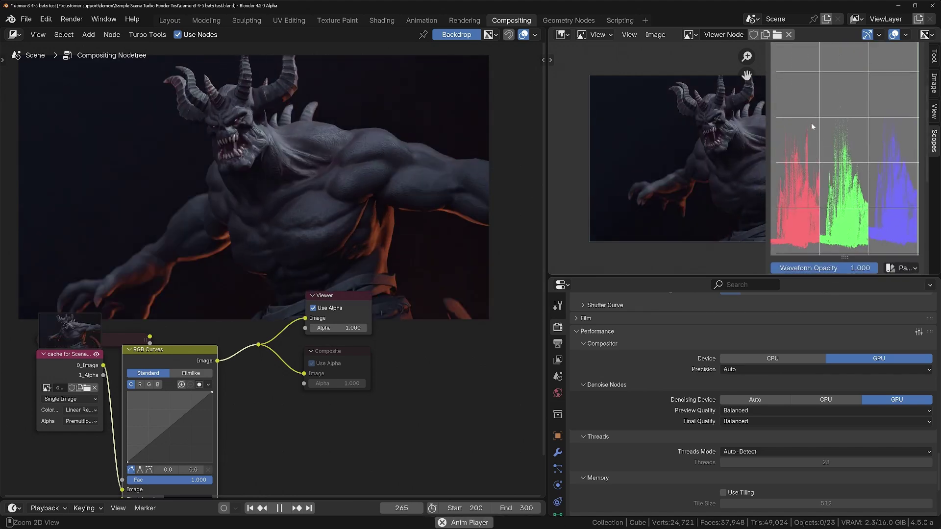
pyautogui.scroll(2, 813, 124)
pyautogui.moveTo(812, 115); pyautogui.dragTo(820, 135)
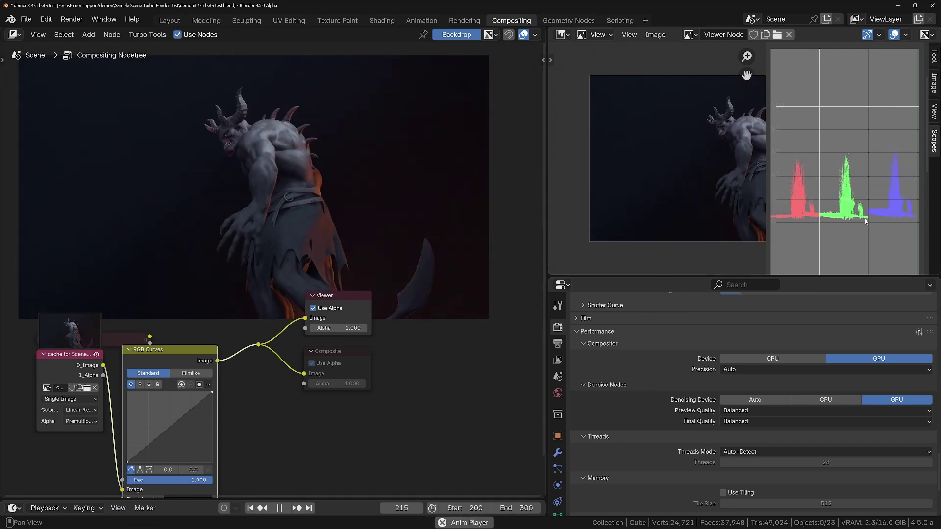
# Drag the RGB Curves white point far left to brighten the render
pyautogui.scroll(4, 232, 398)
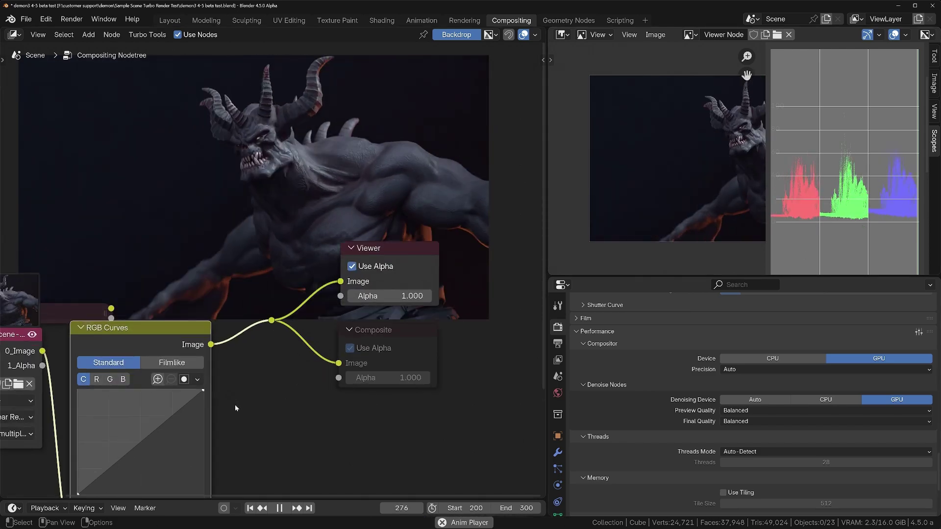
pyautogui.moveTo(249, 366); pyautogui.dragTo(97, 365)
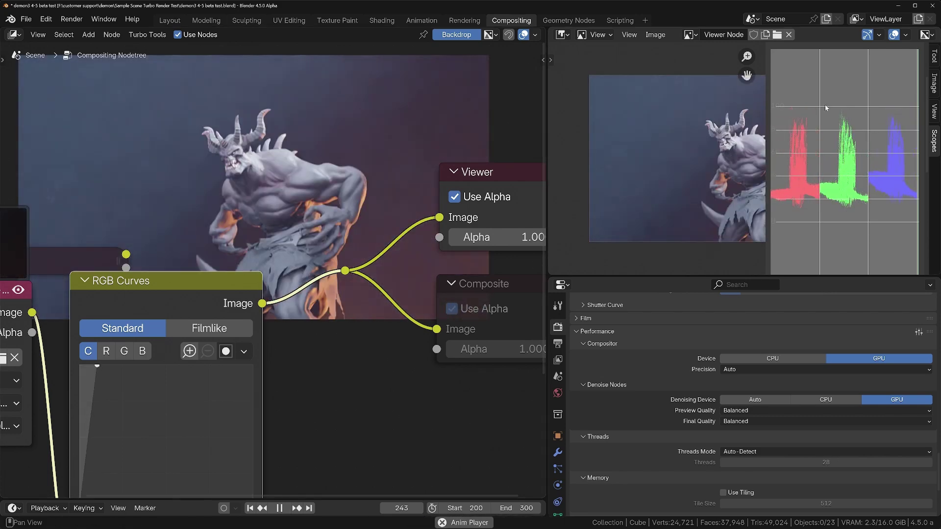
pyautogui.scroll(-3, 341, 342)
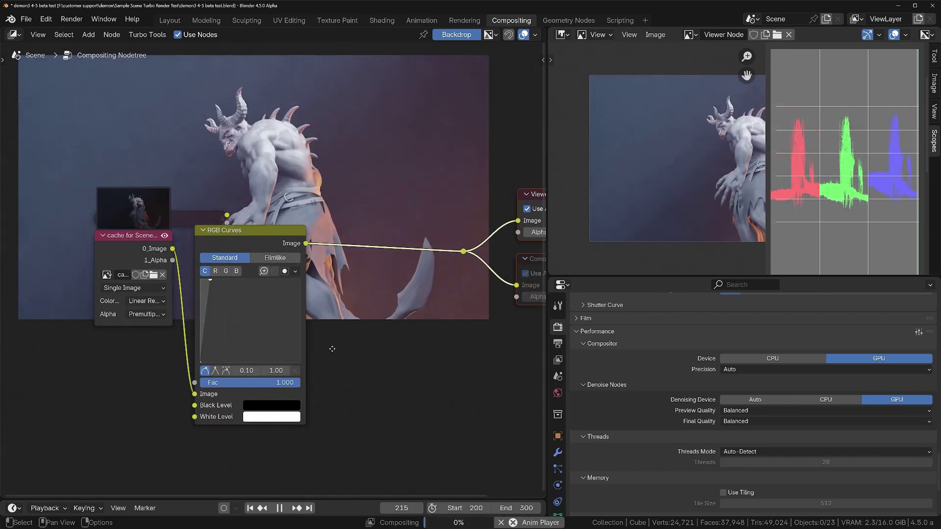
pyautogui.moveTo(332, 349); pyautogui.dragTo(214, 394, button='middle')
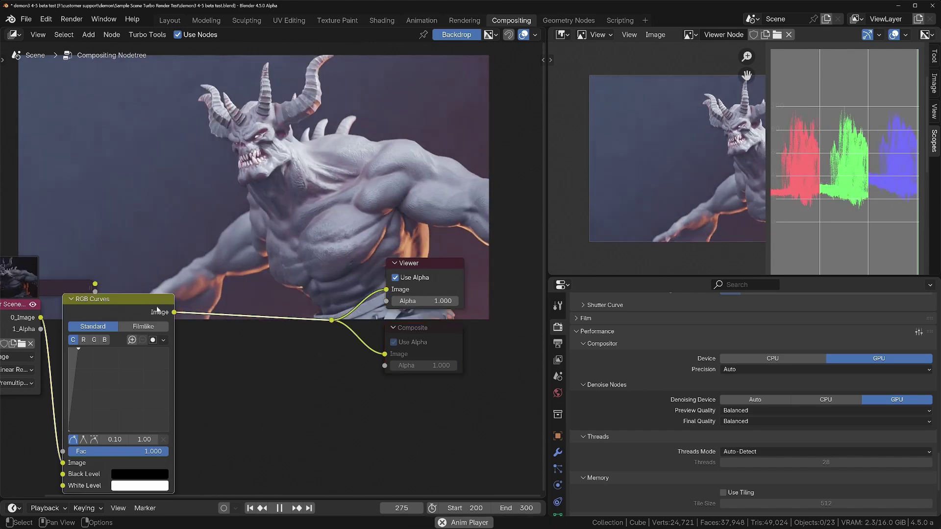
# Duplicate the RGB Curves node onto the Viewer link and reset the copy to a straight diagonal
pyautogui.hotkey('shift', 'd')
pyautogui.click(251, 303)
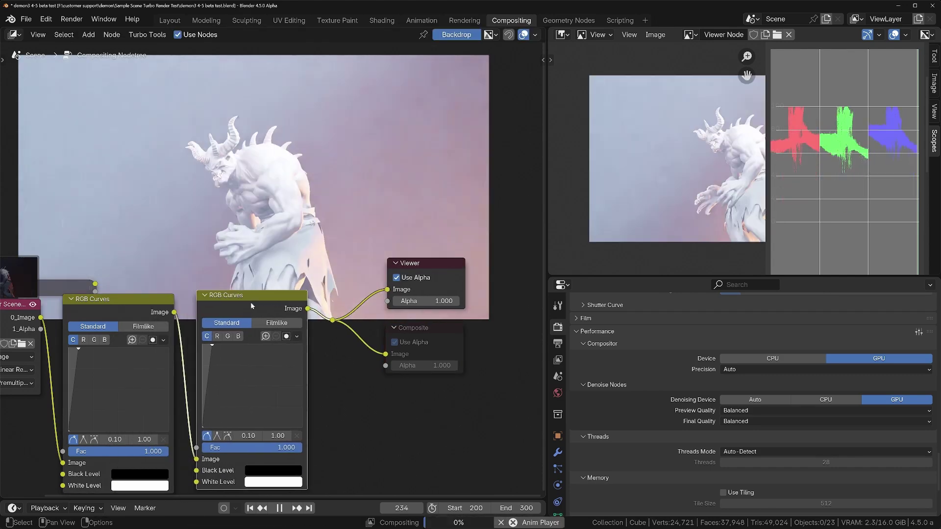
pyautogui.press('BackSpace')
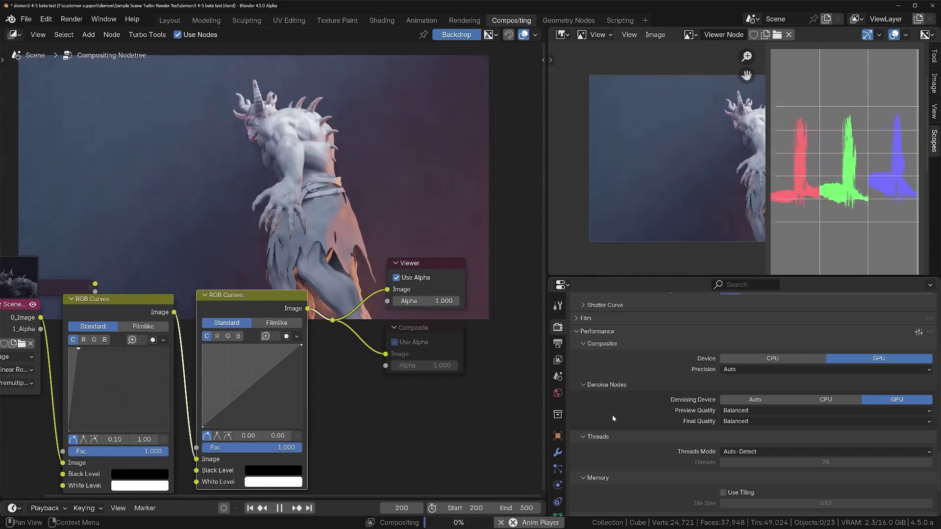
# Set the Color Management View Transform from Filmic to Standard in Render Properties
pyautogui.scroll(-5, 614, 478)
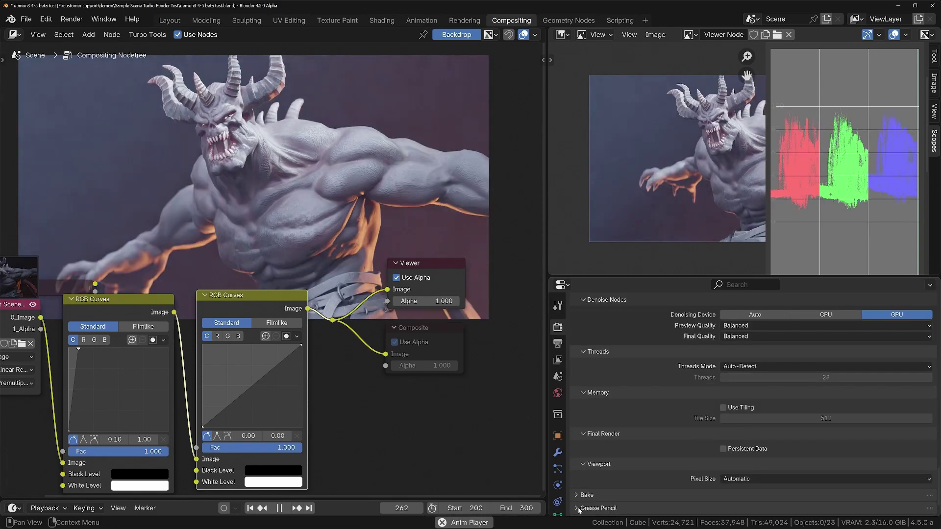
pyautogui.click(578, 496)
pyautogui.scroll(-18, 612, 474)
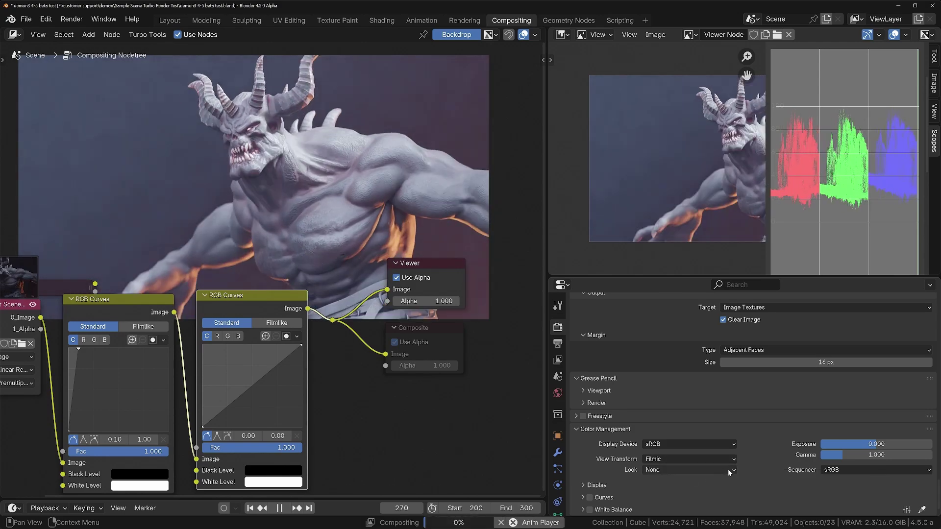
pyautogui.click(711, 458)
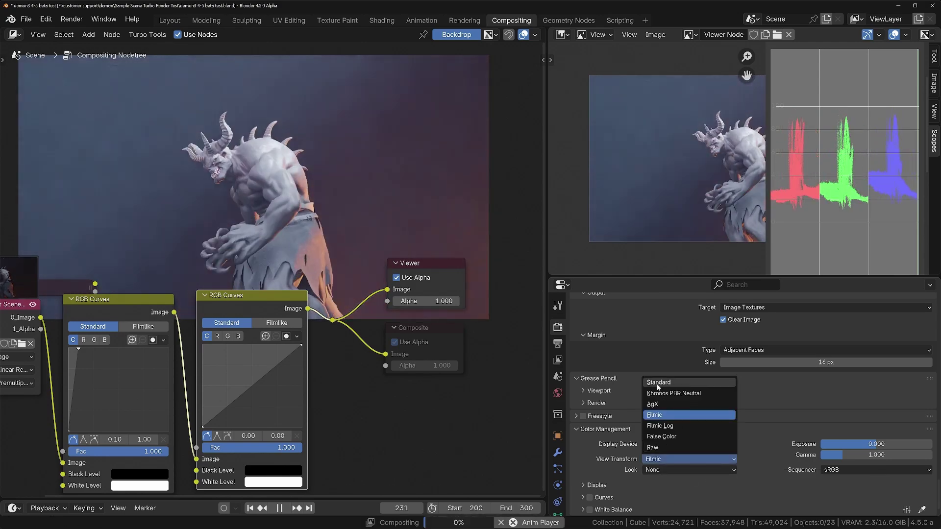
pyautogui.click(658, 386)
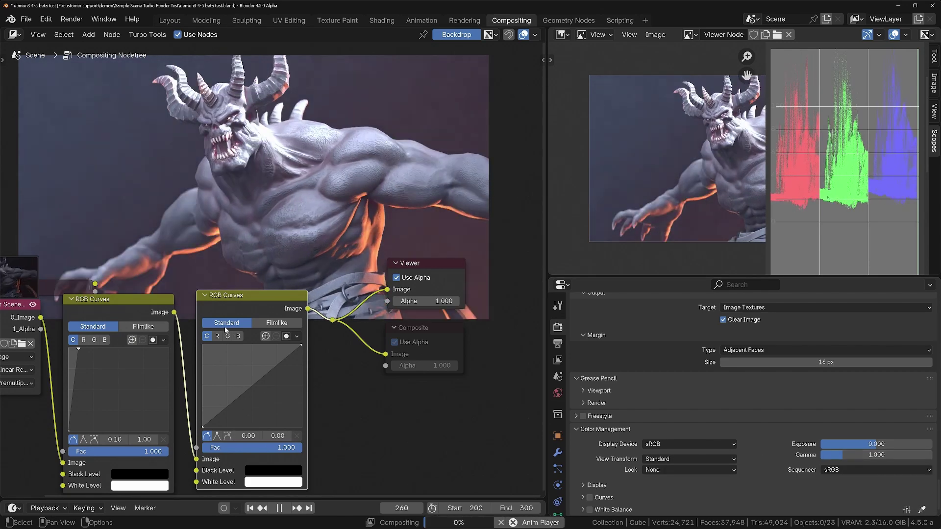
# Ease the first curve point to 0.37/0.96, lift the second's black point to 0.01, set Fac 0.278
pyautogui.moveTo(77, 354); pyautogui.dragTo(168, 349)
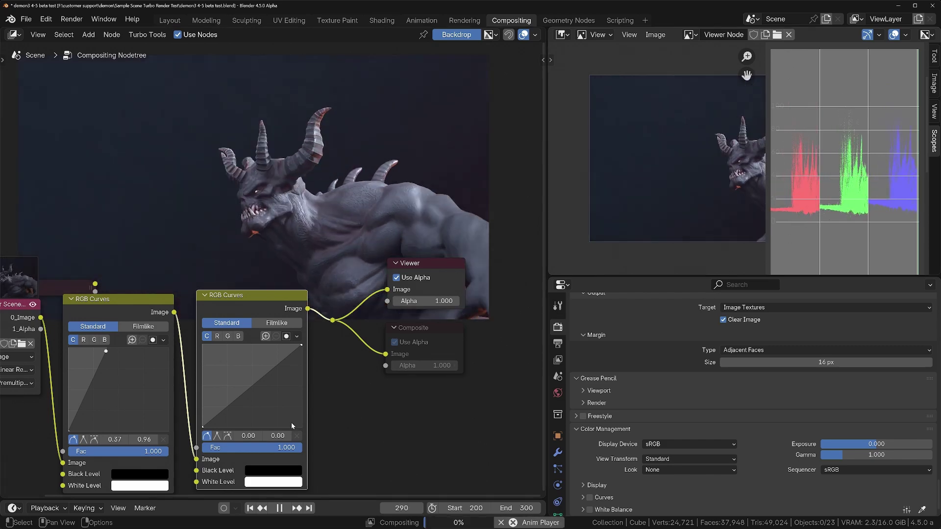
pyautogui.scroll(5, 203, 431)
pyautogui.moveTo(202, 405); pyautogui.dragTo(204, 406)
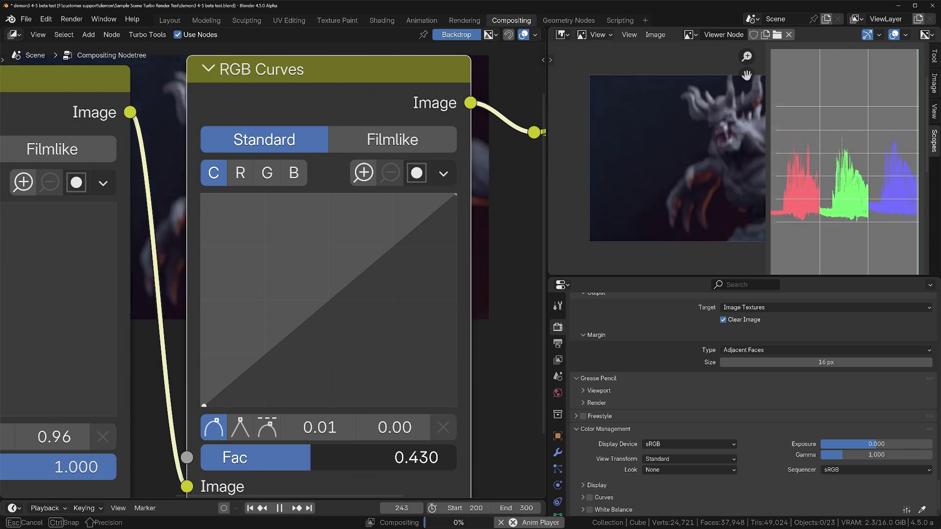
pyautogui.moveTo(273, 458); pyautogui.dragTo(273, 461)
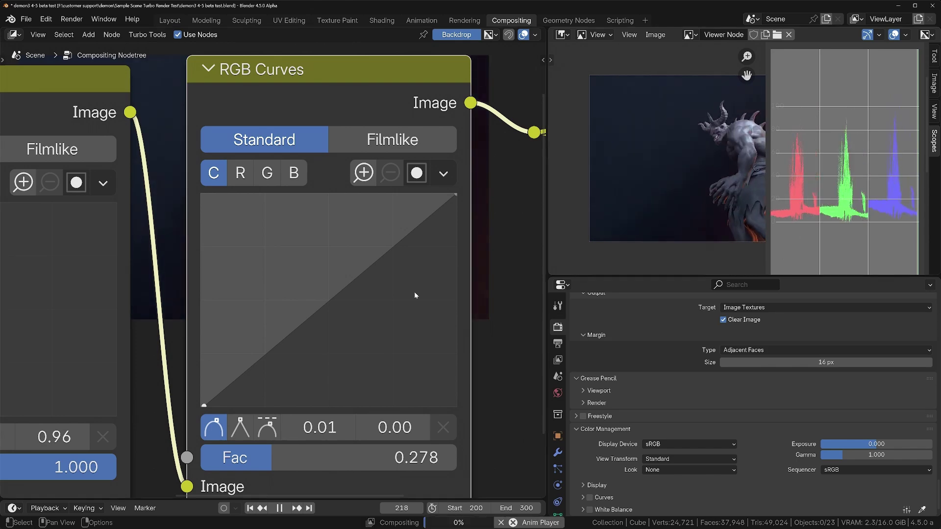
# Box-select the Viewer and Composite nodes and move them further right
pyautogui.scroll(-4, 254, 404)
pyautogui.moveTo(253, 286); pyautogui.dragTo(460, 424)
pyautogui.moveTo(346, 403); pyautogui.dragTo(544, 385)
pyautogui.moveTo(260, 399); pyautogui.dragTo(213, 377, button='middle')
# Set the Turbo Tools playback Sync Mode to Frame Dropping
pyautogui.press('n')
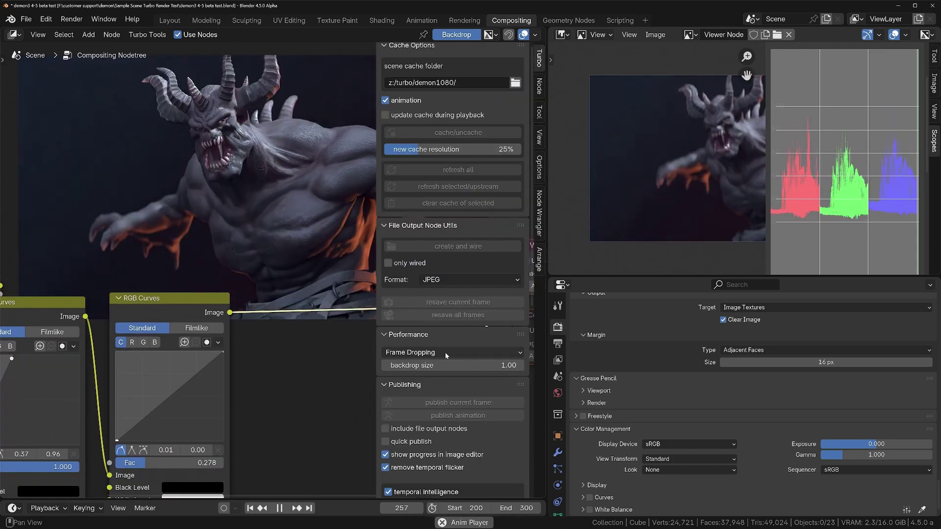
pyautogui.click(445, 353)
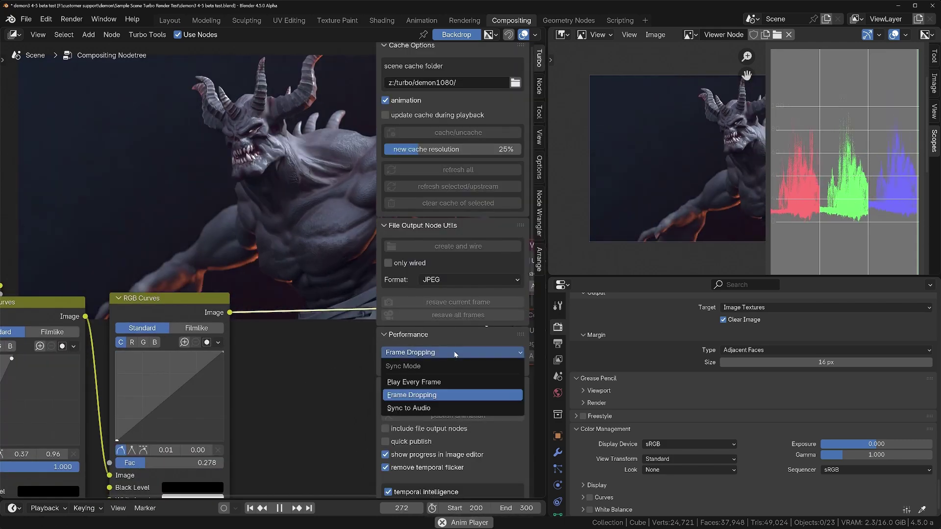
pyautogui.click(409, 382)
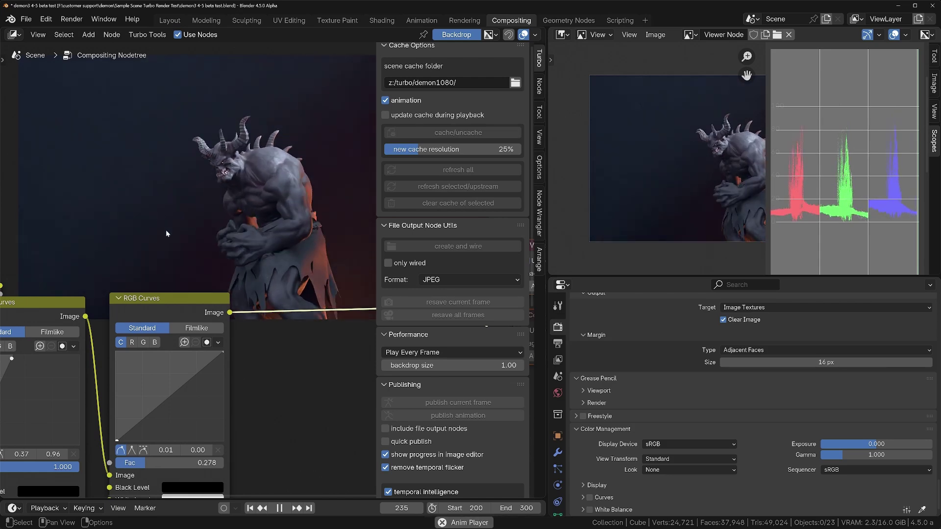
pyautogui.click(445, 352)
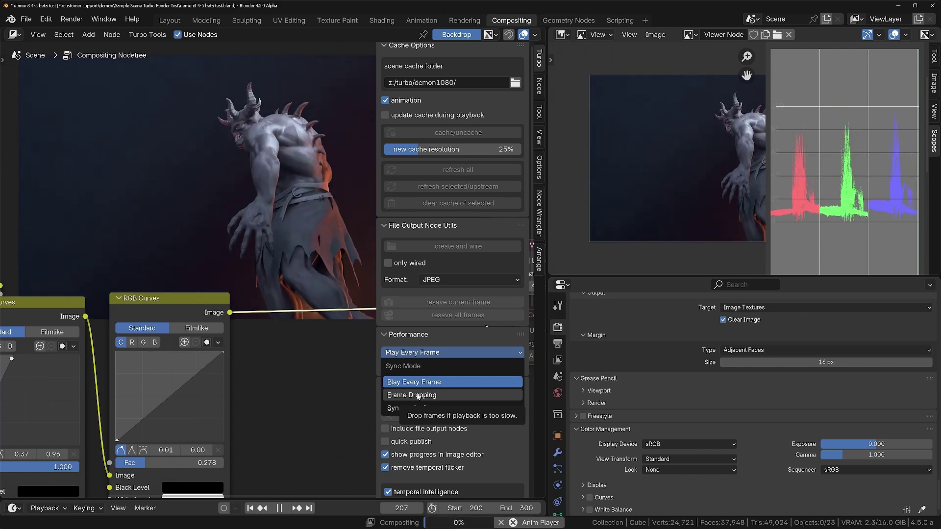
pyautogui.click(417, 395)
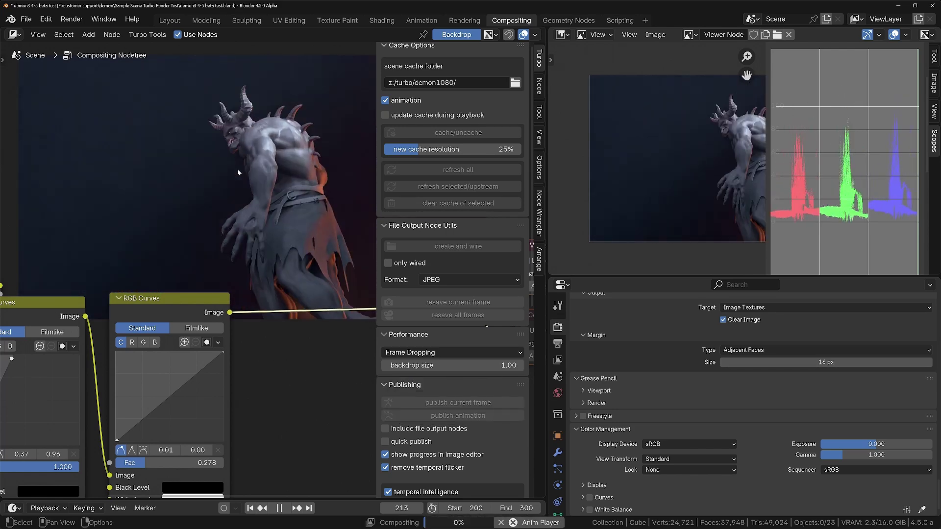
# Bring the output nodes into view and box-select the Viewer, Composite and reroute nodes
pyautogui.moveTo(325, 400); pyautogui.dragTo(136, 381, button='middle')
pyautogui.scroll(-5, 136, 383)
pyautogui.scroll(-3, 158, 390)
pyautogui.moveTo(181, 267); pyautogui.dragTo(308, 384)
# Move the selected output nodes further right and hide the sidebar
pyautogui.press('g')
pyautogui.click(237, 367)
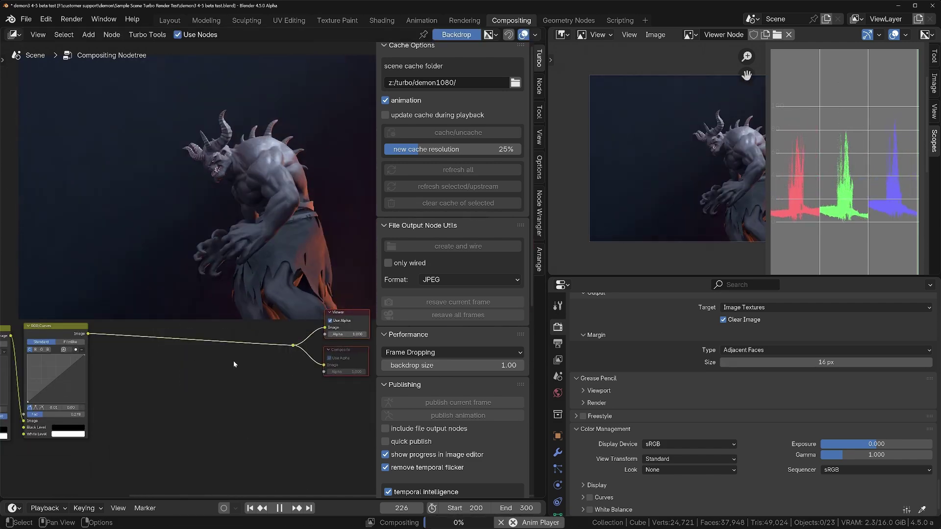
pyautogui.press('n')
pyautogui.moveTo(237, 357); pyautogui.dragTo(322, 402, button='middle')
pyautogui.scroll(-2, 269, 429)
pyautogui.moveTo(269, 434); pyautogui.dragTo(252, 409, button='middle')
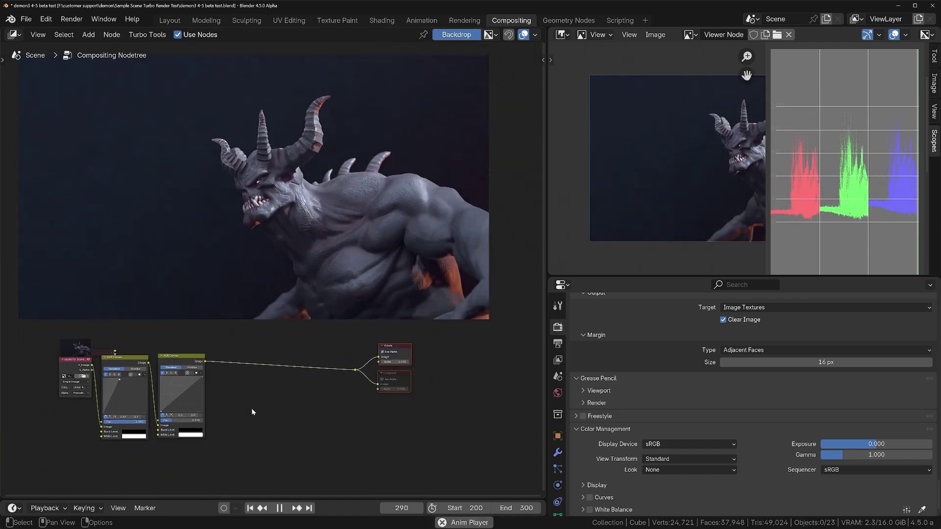
# Add a Glare node from the Filter menu onto the RGB Curves–Viewer link
pyautogui.hotkey('shift', 'a')
pyautogui.moveTo(253, 410)
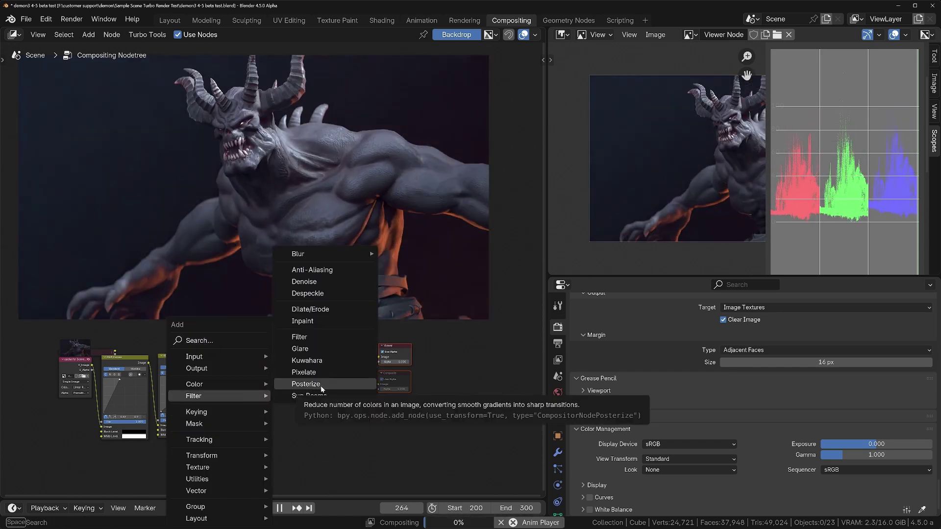
pyautogui.click(300, 348)
pyautogui.click(246, 355)
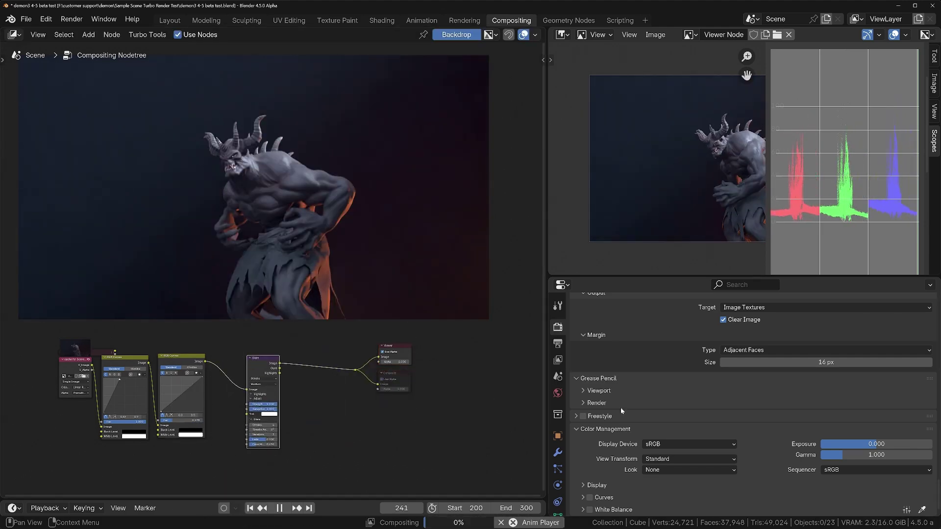
pyautogui.scroll(8, 621, 407)
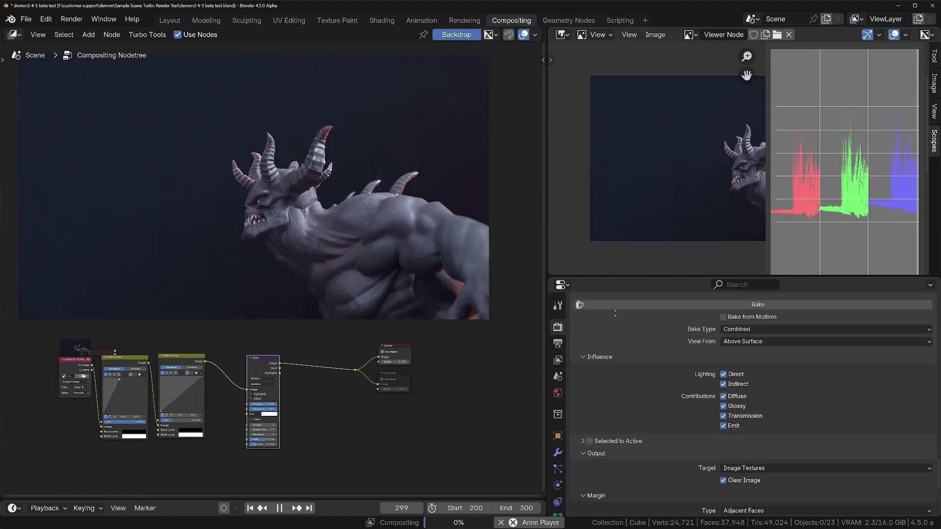
pyautogui.scroll(-6, 615, 313)
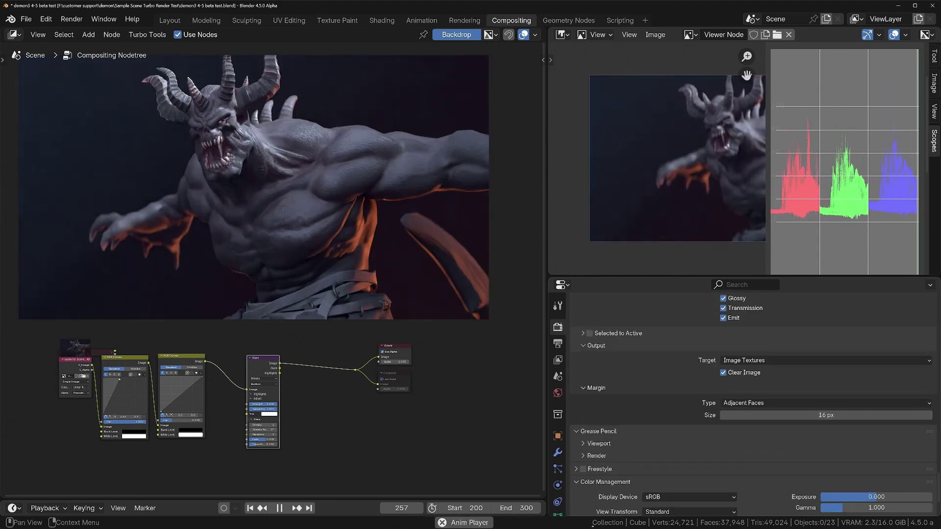
pyautogui.scroll(-8, 614, 307)
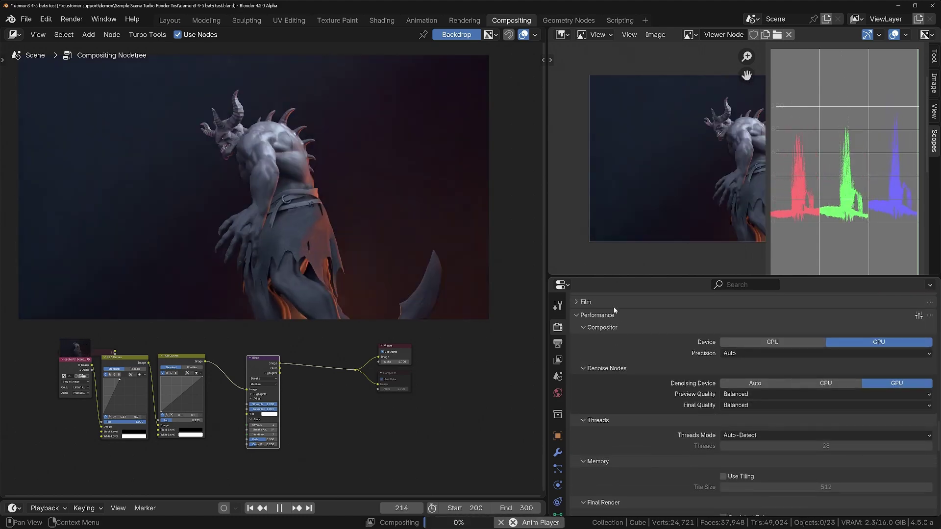
pyautogui.scroll(2, 619, 317)
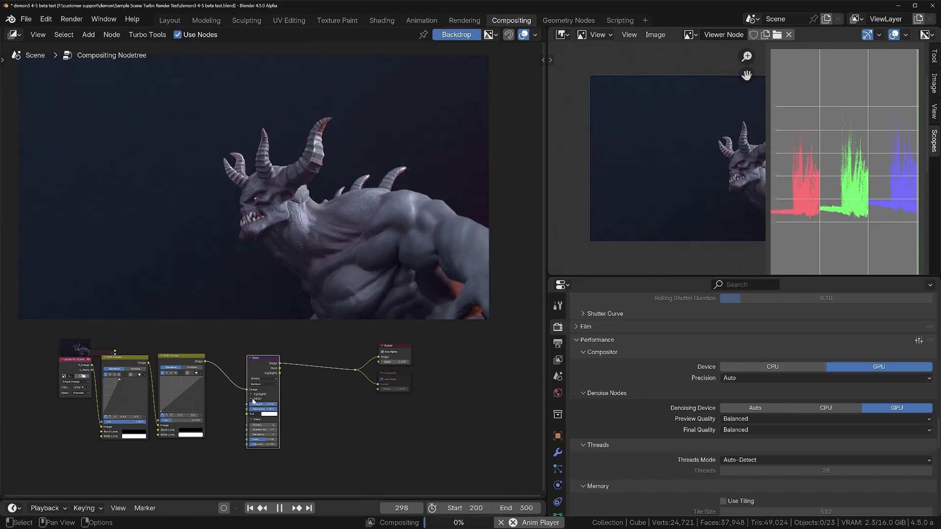
# Switch the Compositor Device to CPU and then back to GPU
pyautogui.click(779, 367)
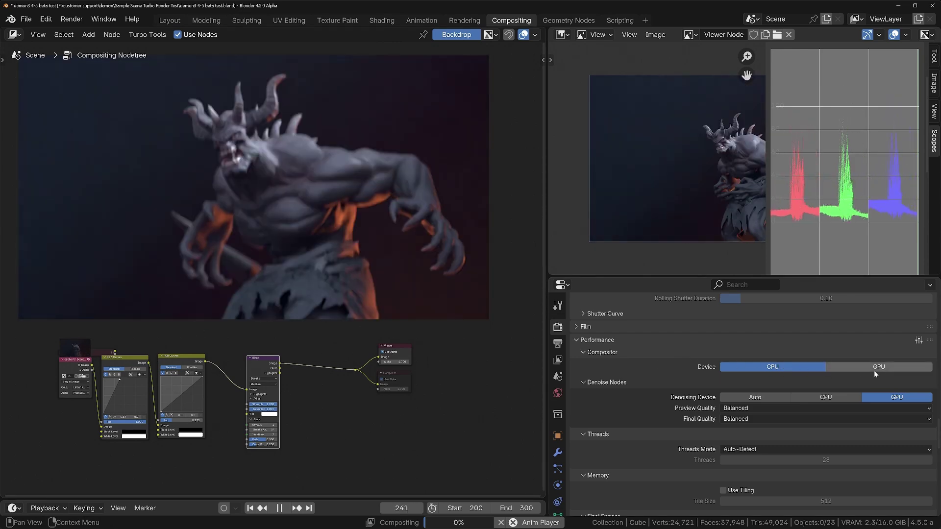
pyautogui.click(875, 371)
pyautogui.moveTo(277, 460); pyautogui.dragTo(135, 455, button='middle')
pyautogui.moveTo(184, 405); pyautogui.dragTo(332, 338)
# Move the Viewer and Composite nodes further right
pyautogui.press('g')
pyautogui.click(499, 404)
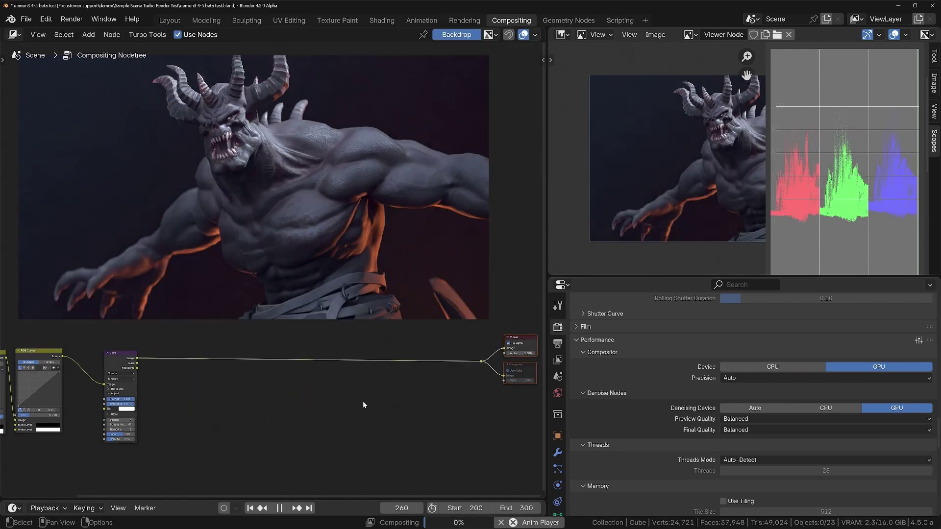
pyautogui.scroll(9, 129, 399)
pyautogui.moveTo(209, 386); pyautogui.dragTo(334, 397, button='middle')
# Set the Glare Threshold to 0.000 and change its type from Streaks to Ghosts
pyautogui.scroll(1, 225, 349)
pyautogui.click(218, 399)
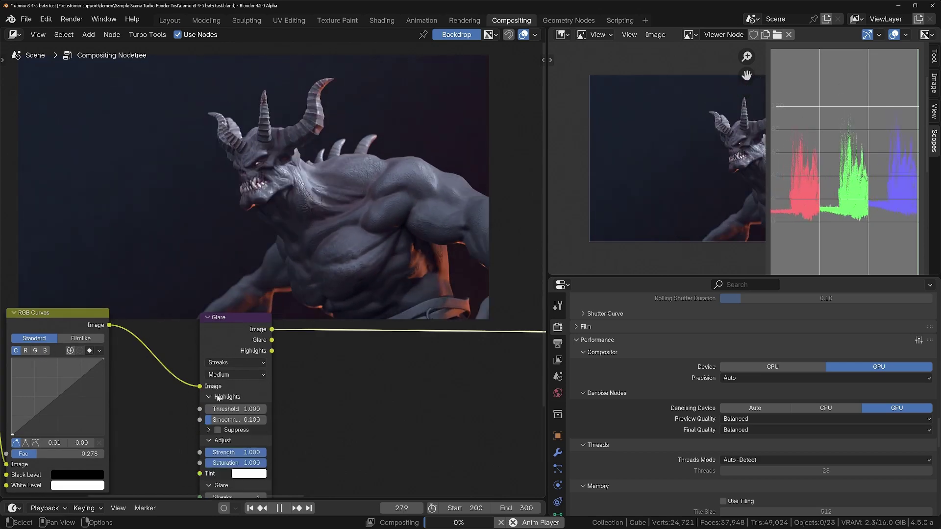
pyautogui.moveTo(236, 409); pyautogui.dragTo(216, 408)
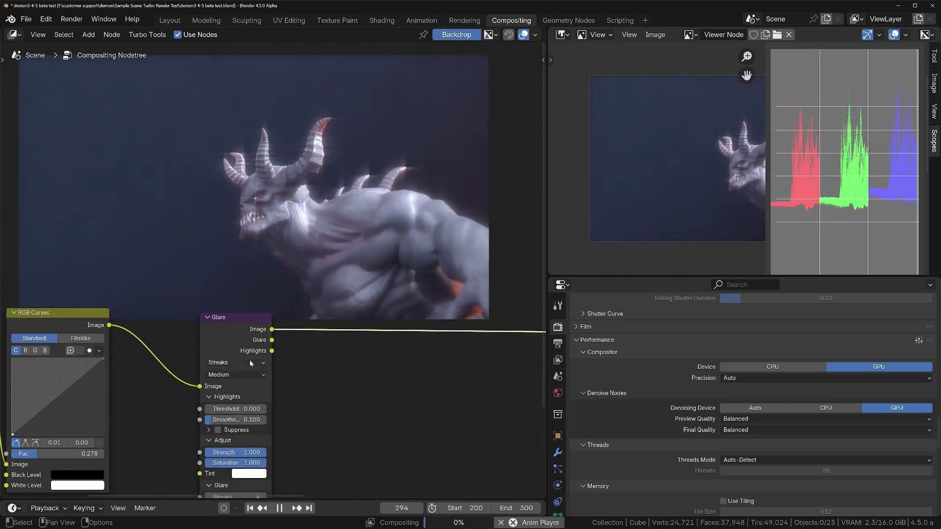
pyautogui.click(249, 361)
pyautogui.click(238, 397)
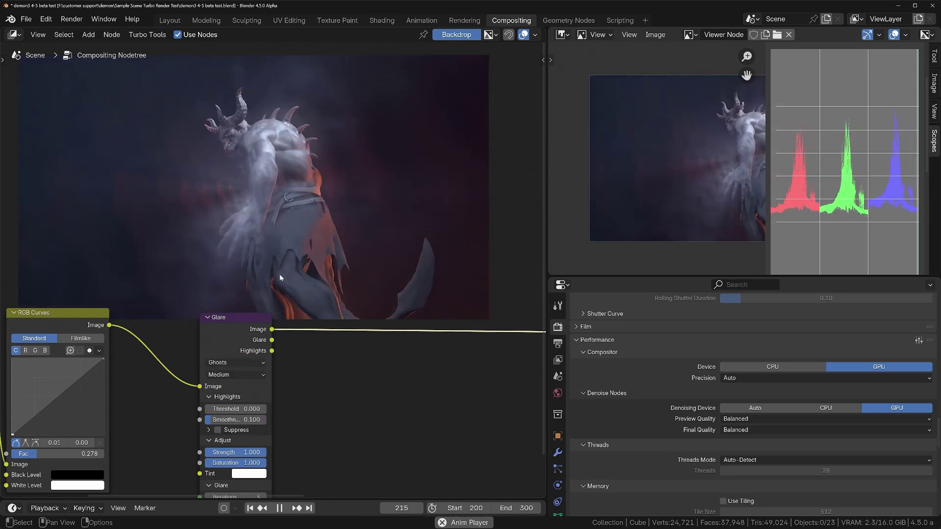
pyautogui.moveTo(396, 434); pyautogui.dragTo(258, 437, button='middle')
pyautogui.scroll(-3, 248, 440)
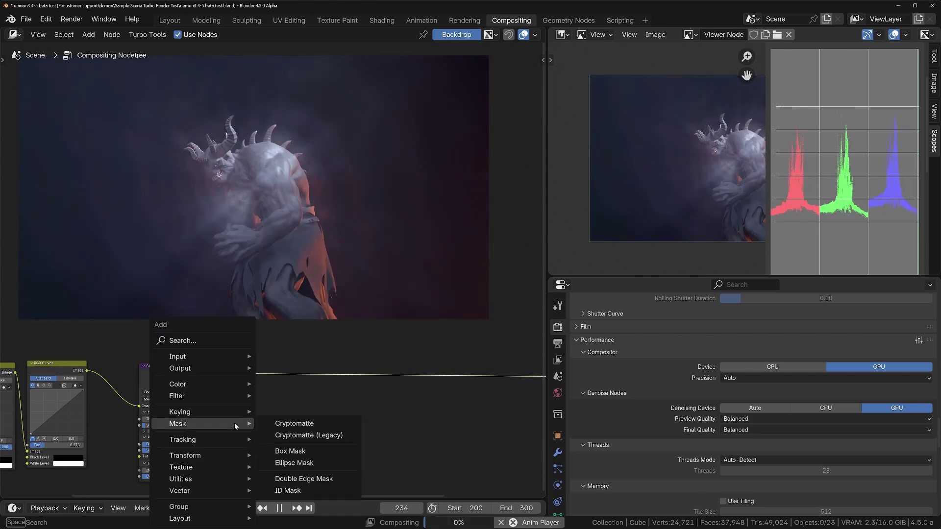
# Add a Kuwahara filter node onto the link right after the Glare node
pyautogui.hotkey('shift', 'a')
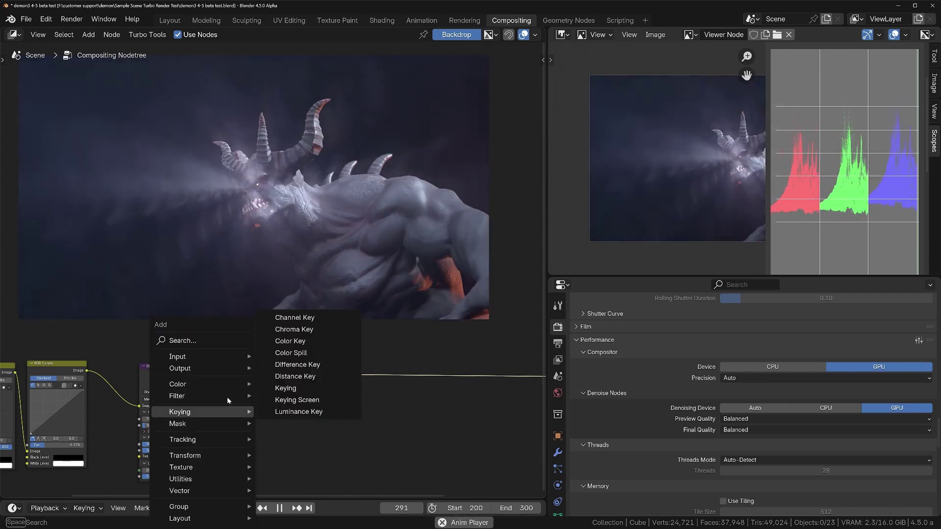
pyautogui.moveTo(229, 398)
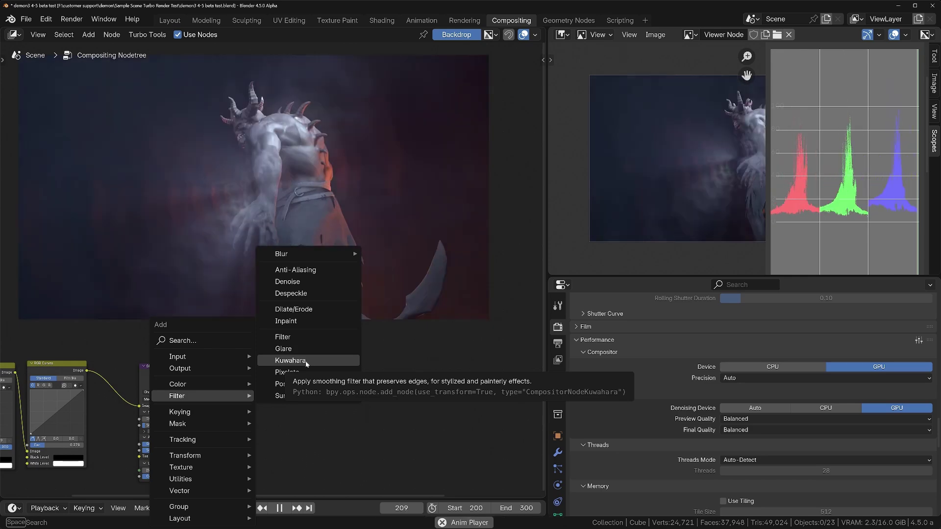
pyautogui.click(290, 361)
pyautogui.click(239, 364)
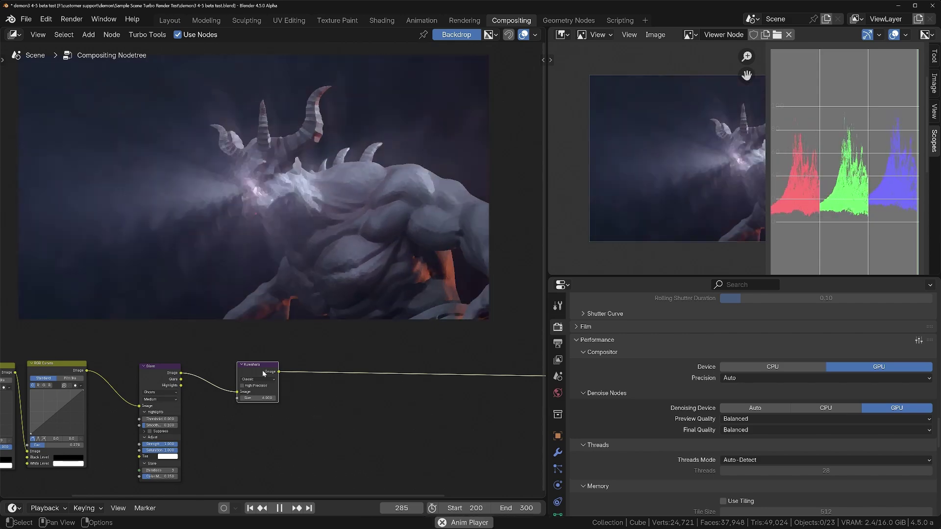
# Browse the Add menu's node categories for the next node
pyautogui.hotkey('shift', 'a')
pyautogui.moveTo(319, 434)
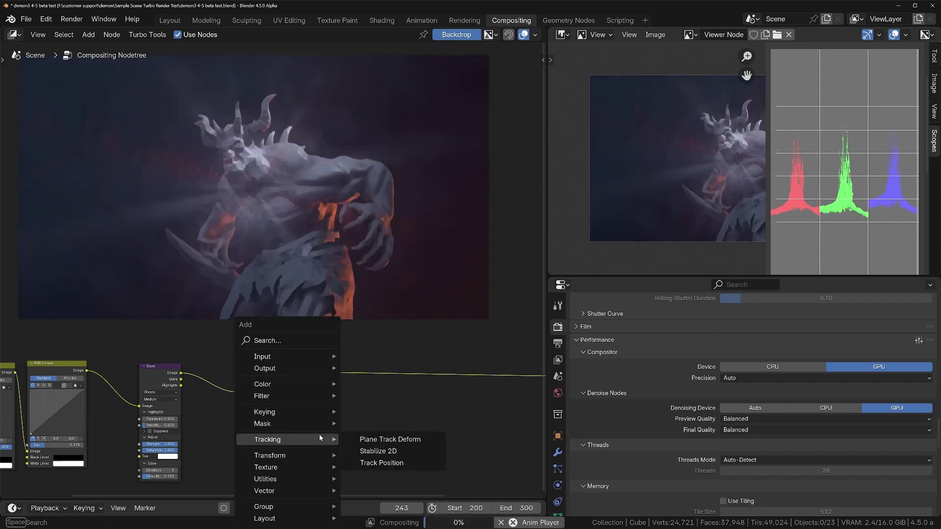
pyautogui.moveTo(319, 396)
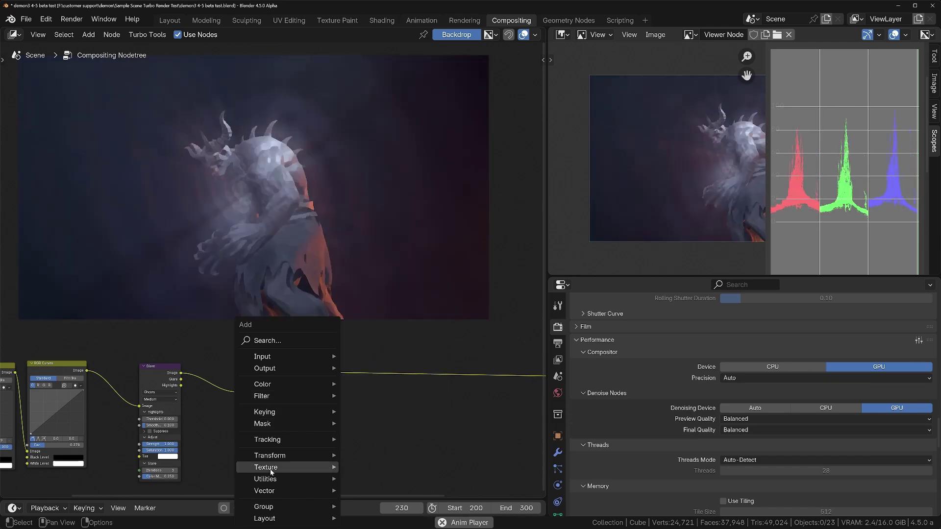
pyautogui.moveTo(270, 471)
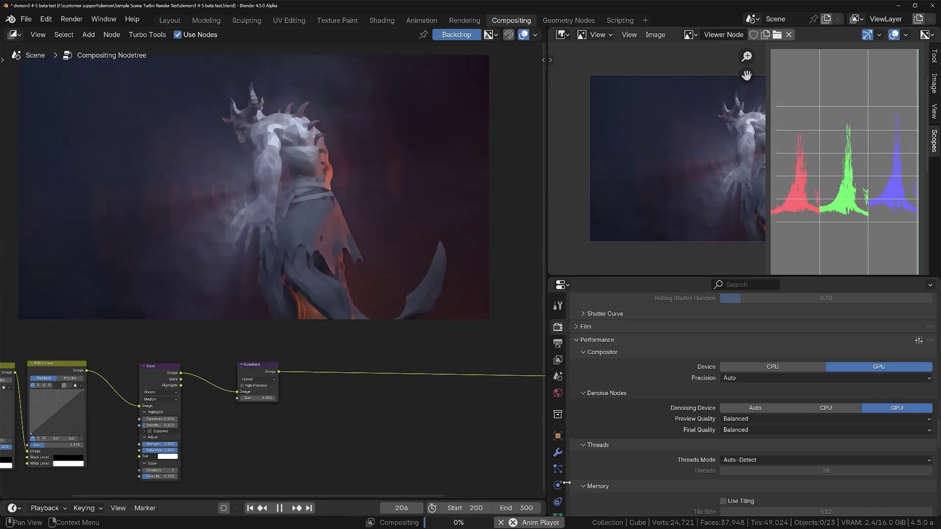
pyautogui.scroll(-2, 559, 495)
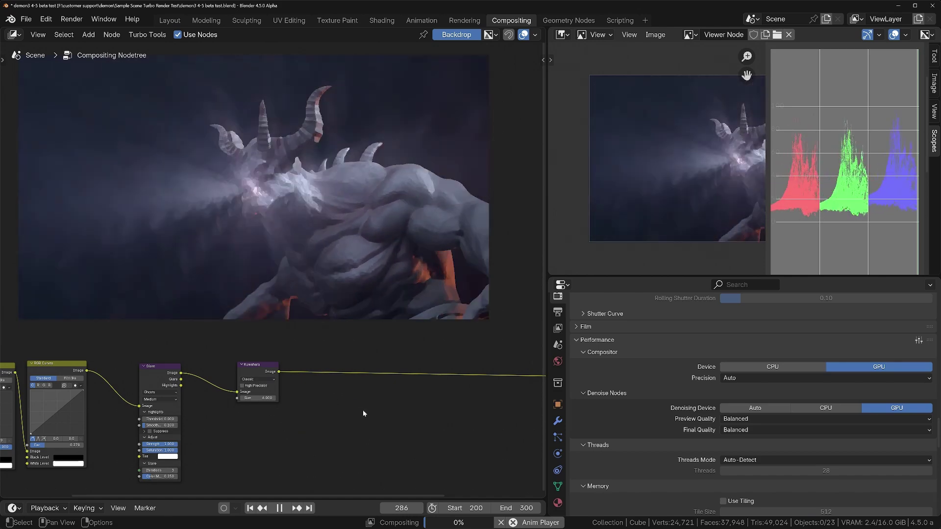
# Add a Mix node set to Color right after the Kuwahara filter
pyautogui.hotkey('shift', 'a')
pyautogui.moveTo(363, 413)
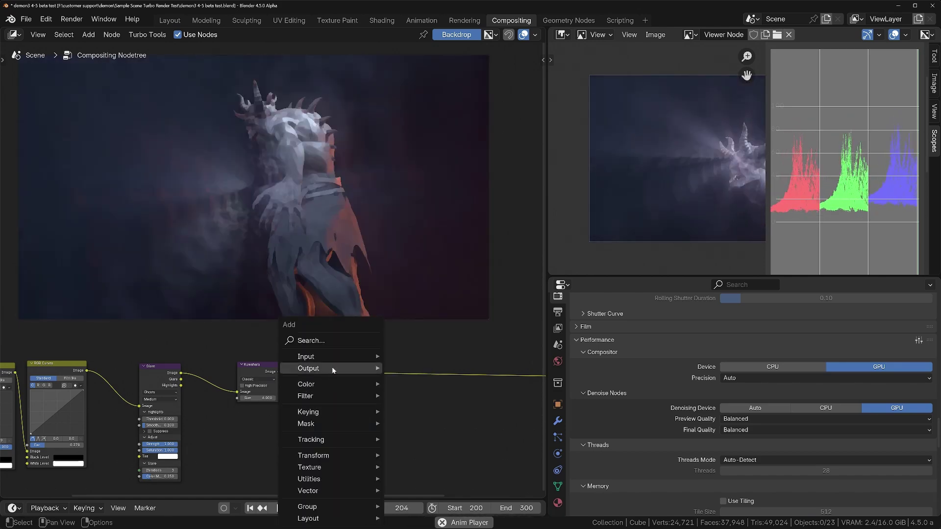
pyautogui.moveTo(333, 371)
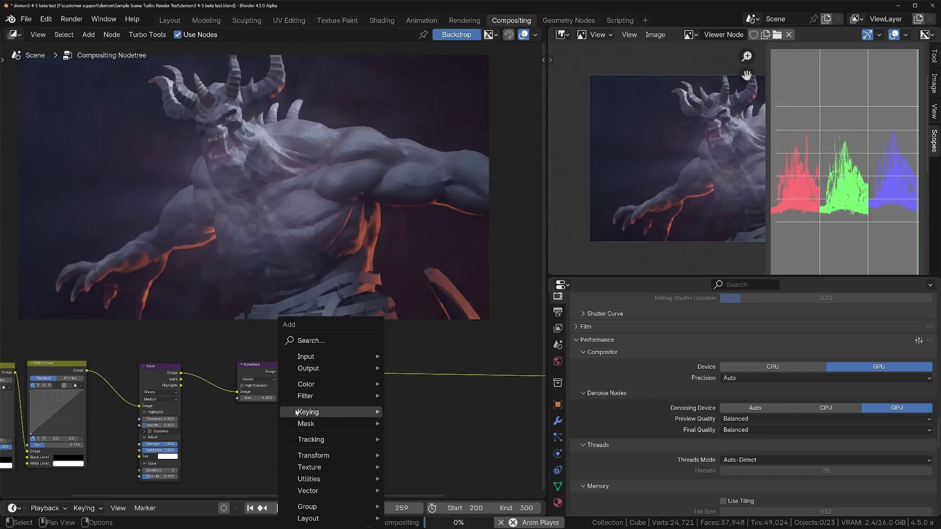
pyautogui.write('mix')
pyautogui.press('Return')
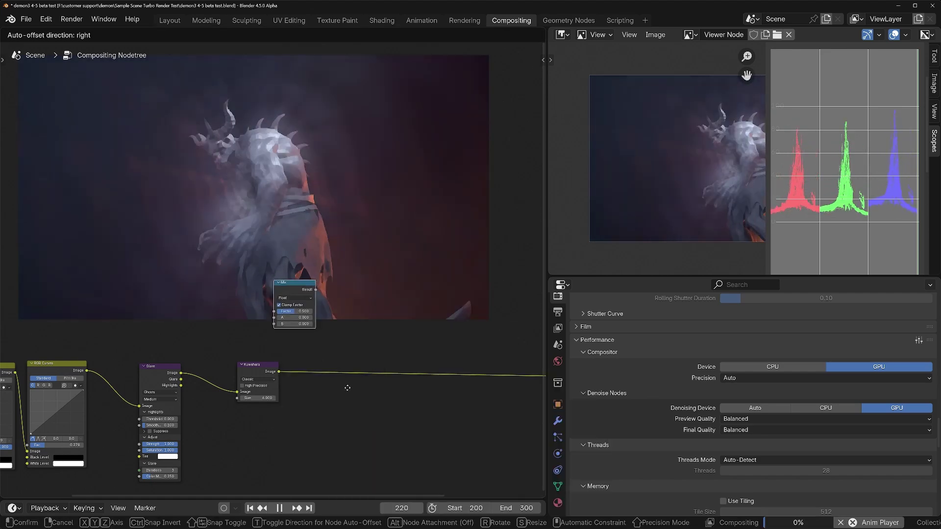
pyautogui.click(413, 340)
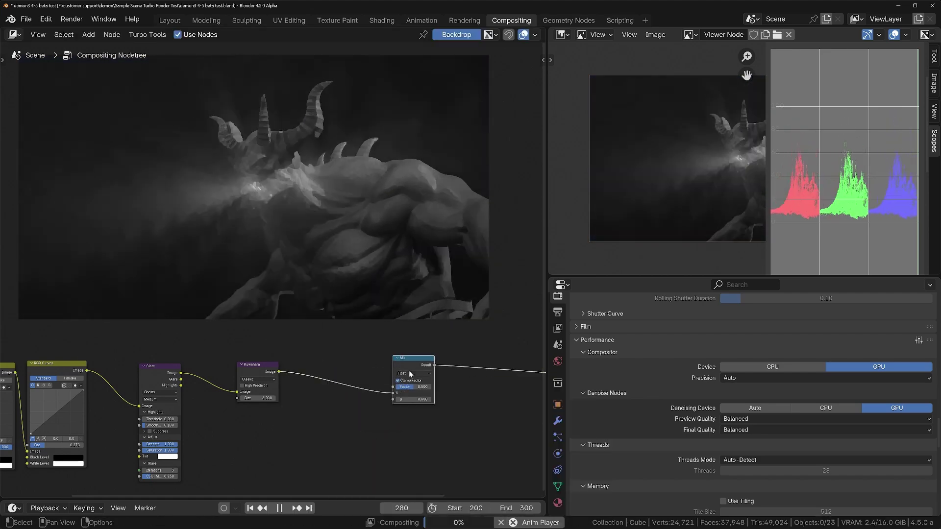
pyautogui.click(409, 372)
pyautogui.click(414, 401)
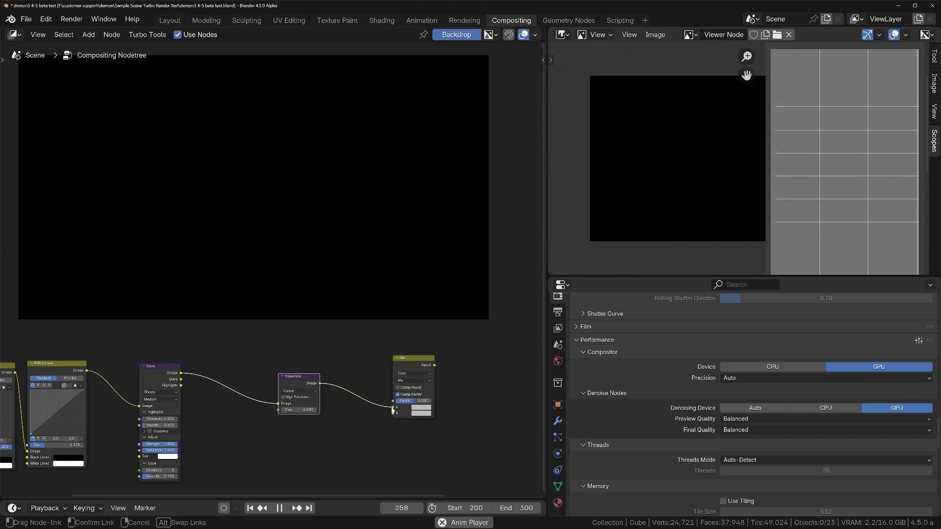
# Link the Mix Result to the reroute feeding the Viewer and Composite nodes
pyautogui.moveTo(399, 414); pyautogui.dragTo(240, 412, button='middle')
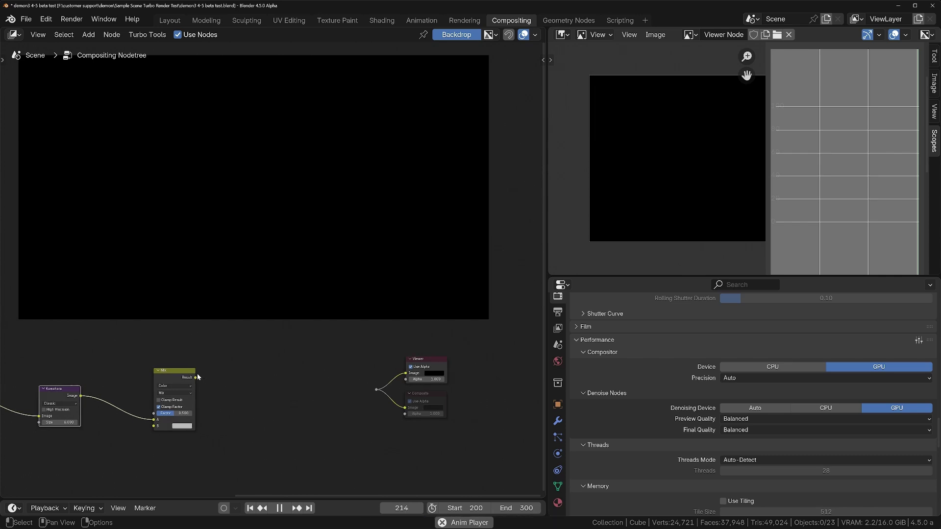
pyautogui.moveTo(195, 378); pyautogui.dragTo(375, 391)
pyautogui.moveTo(168, 426); pyautogui.dragTo(384, 387, button='middle')
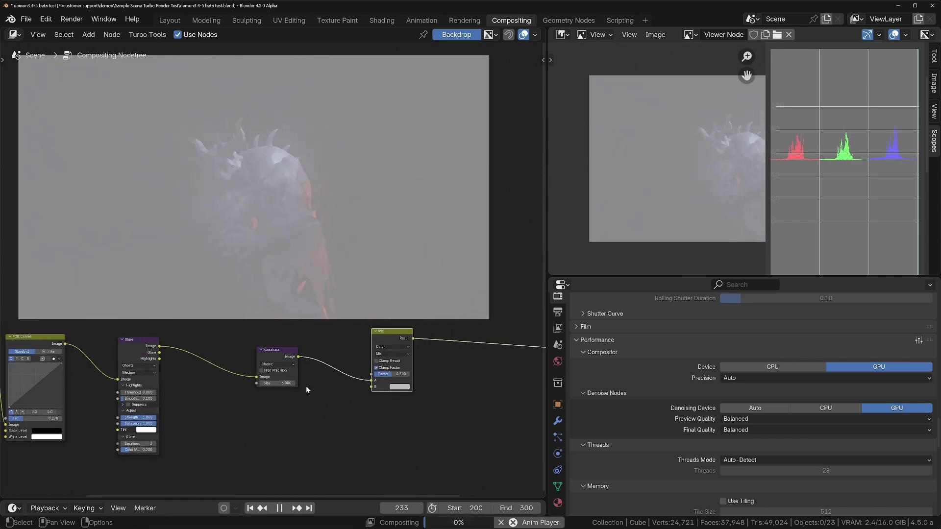
pyautogui.moveTo(306, 390); pyautogui.dragTo(327, 359, button='middle')
# Place a Noise Texture node below the chain and wire its Fac into the Mix node's B input
pyautogui.hotkey('shift', 'a')
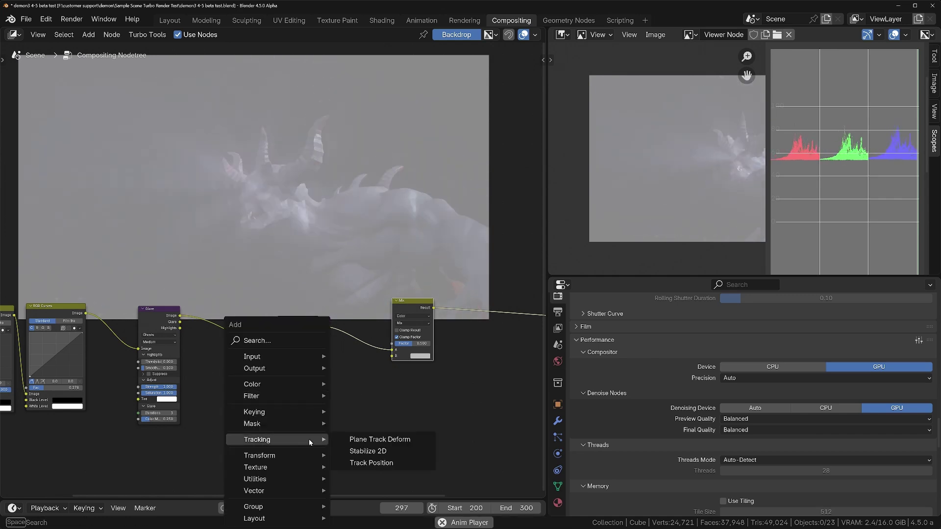
pyautogui.write('noise')
pyautogui.press('Return')
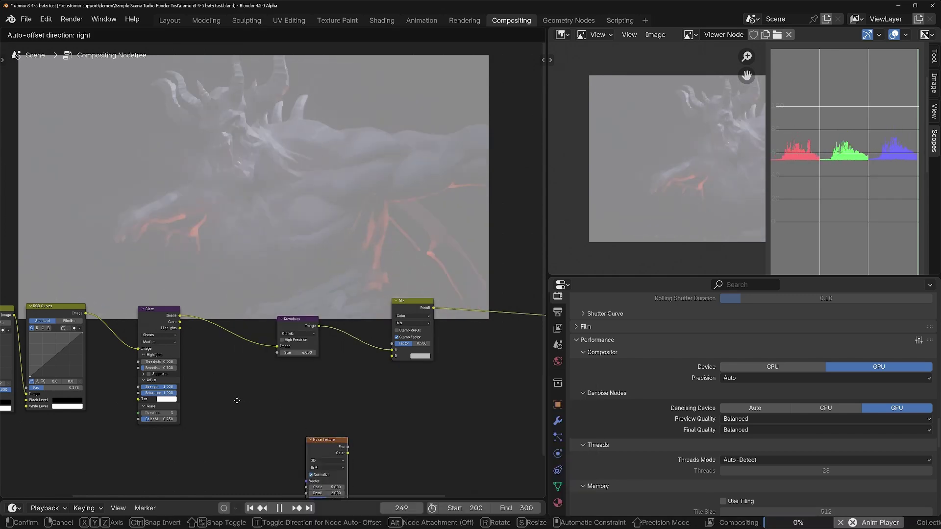
pyautogui.click(223, 395)
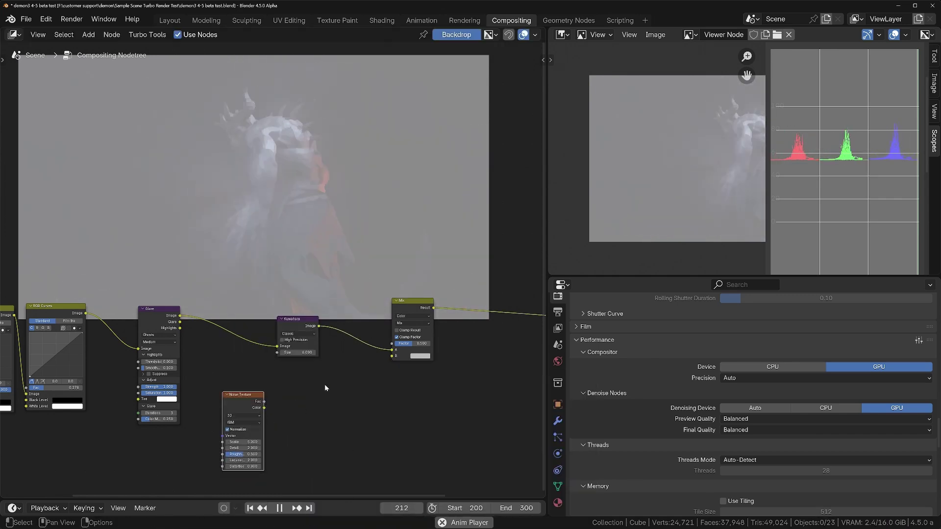
pyautogui.moveTo(387, 358); pyautogui.dragTo(431, 344)
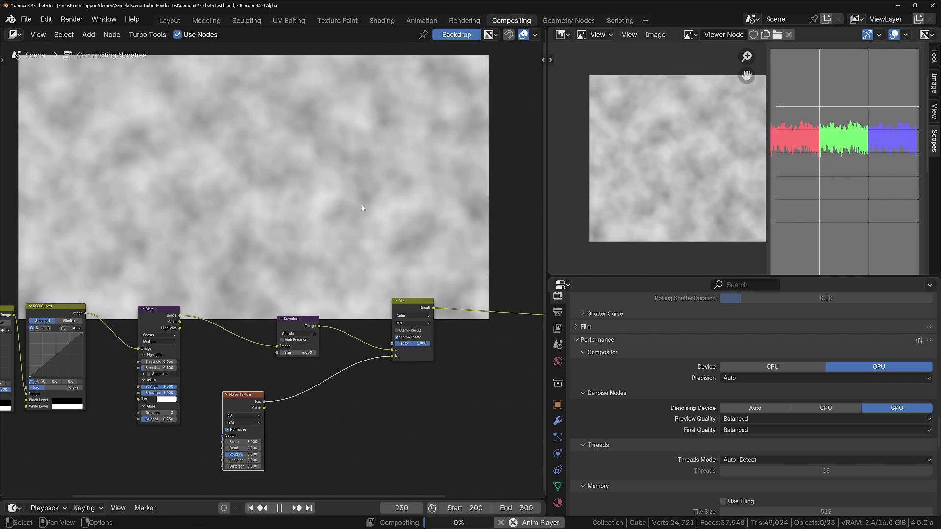
pyautogui.scroll(2, 272, 431)
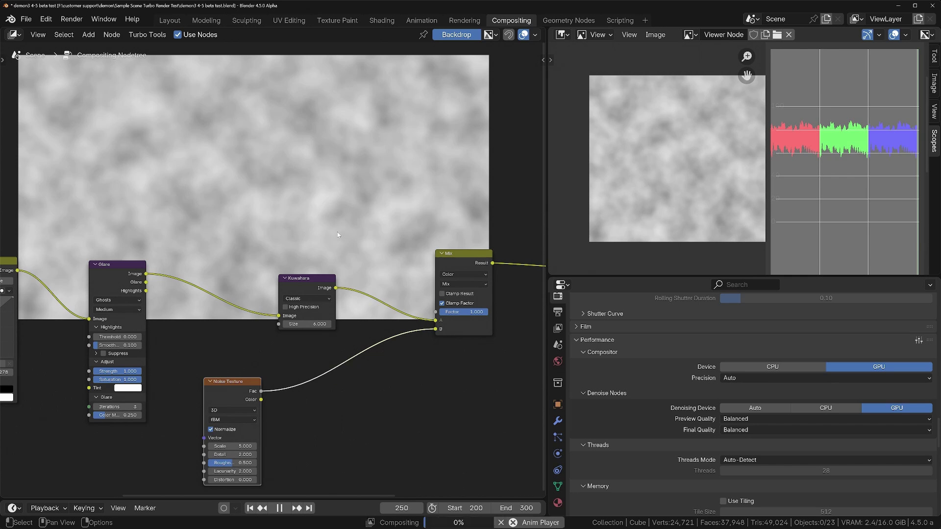
pyautogui.moveTo(368, 420); pyautogui.dragTo(379, 412, button='middle')
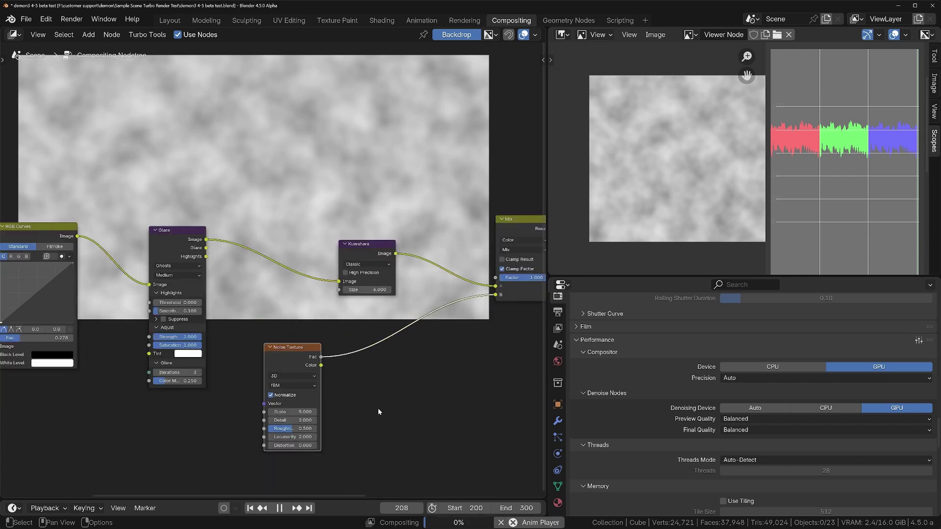
# Make the Noise Texture 4D with W driven by #frame/150 and Scale lowered to 3.4
pyautogui.click(286, 377)
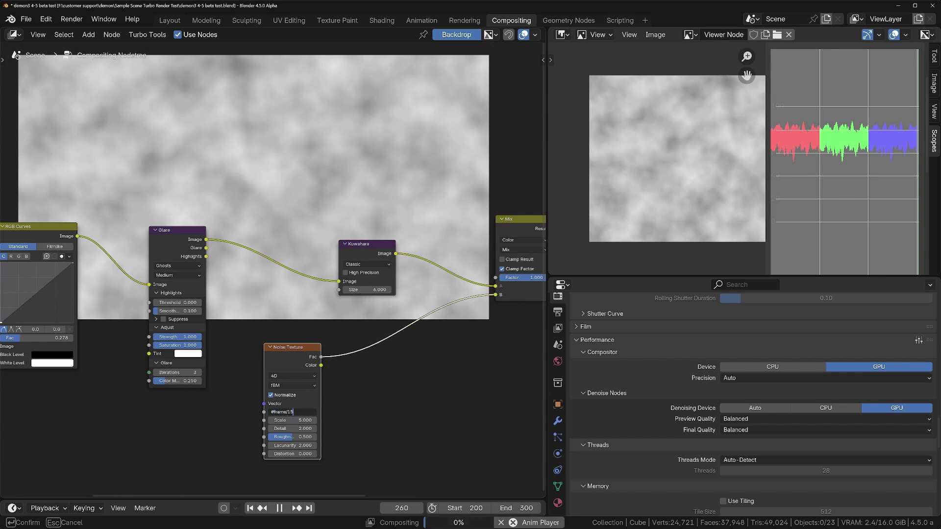
pyautogui.press('Return')
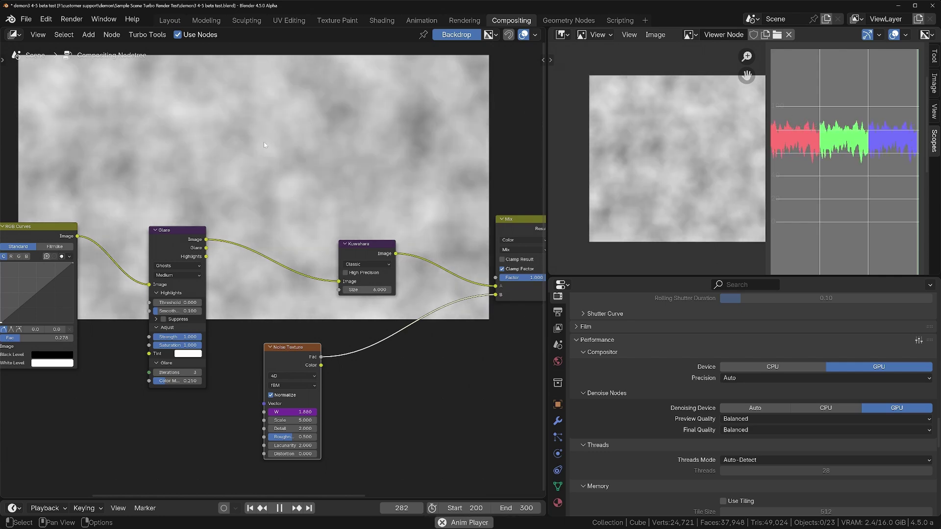
pyautogui.moveTo(292, 420); pyautogui.dragTo(302, 445)
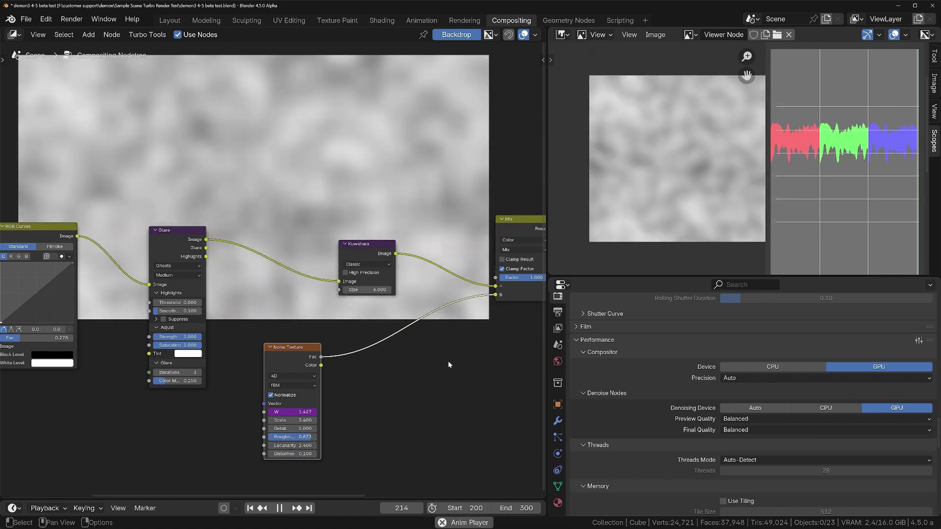
# Set the Mix node's Factor to 0.2
pyautogui.moveTo(448, 366); pyautogui.dragTo(271, 379, button='middle')
pyautogui.doubleClick(347, 291)
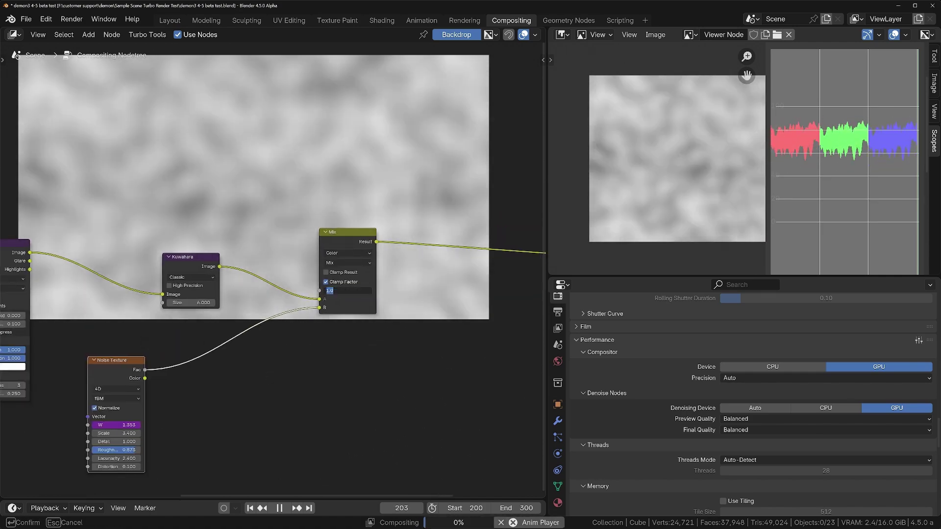
pyautogui.write('0.2')
pyautogui.press('Return')
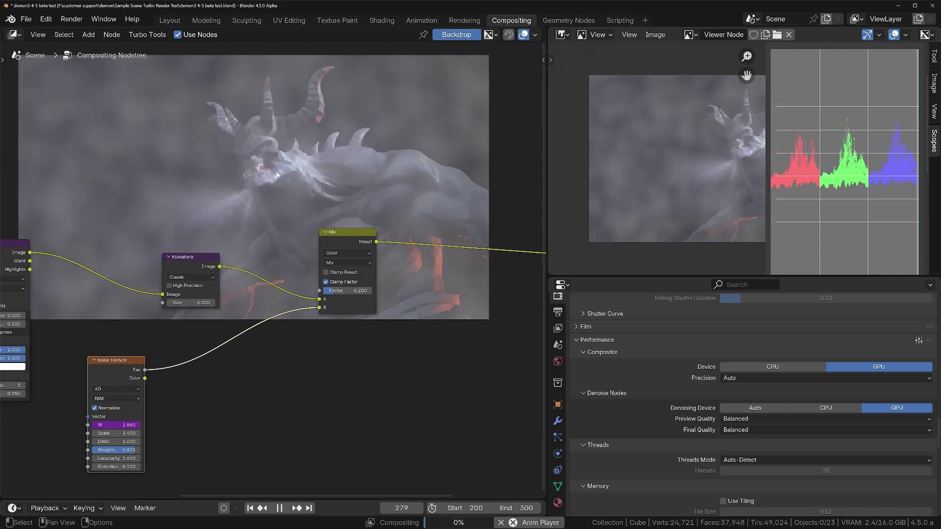
# Move the reroute, Viewer and Composite nodes further right to make room
pyautogui.moveTo(404, 343); pyautogui.dragTo(222, 395, button='middle')
pyautogui.scroll(-2, 222, 395)
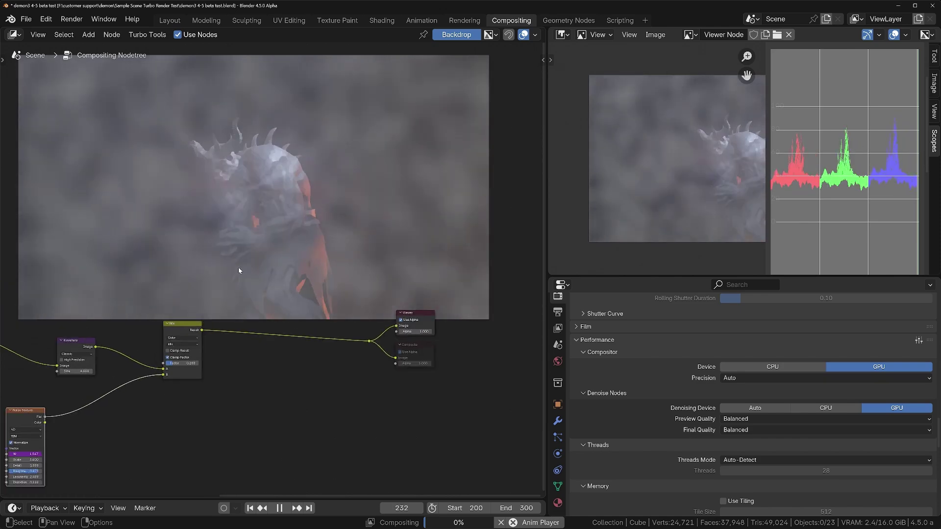
pyautogui.moveTo(329, 395); pyautogui.dragTo(465, 311)
pyautogui.press('g')
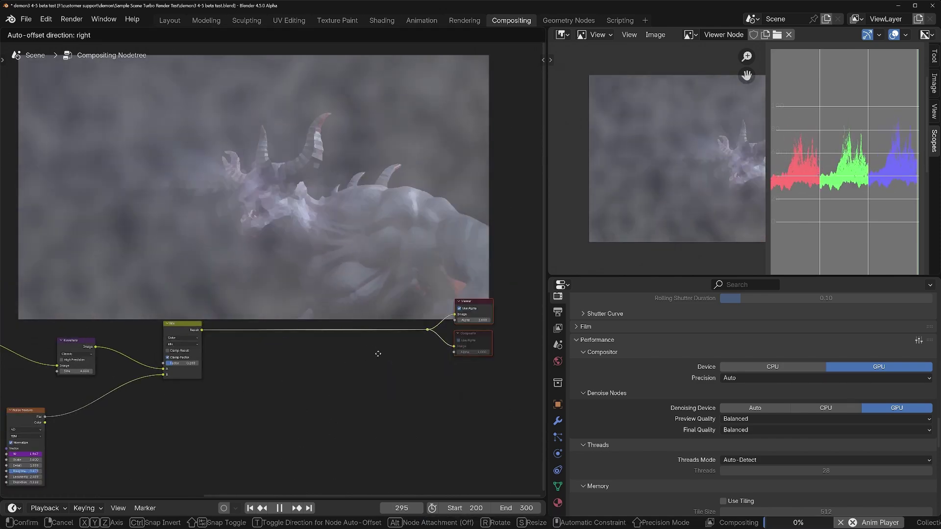
pyautogui.click(483, 338)
pyautogui.moveTo(328, 339); pyautogui.dragTo(311, 401, button='middle')
pyautogui.scroll(-3, 311, 399)
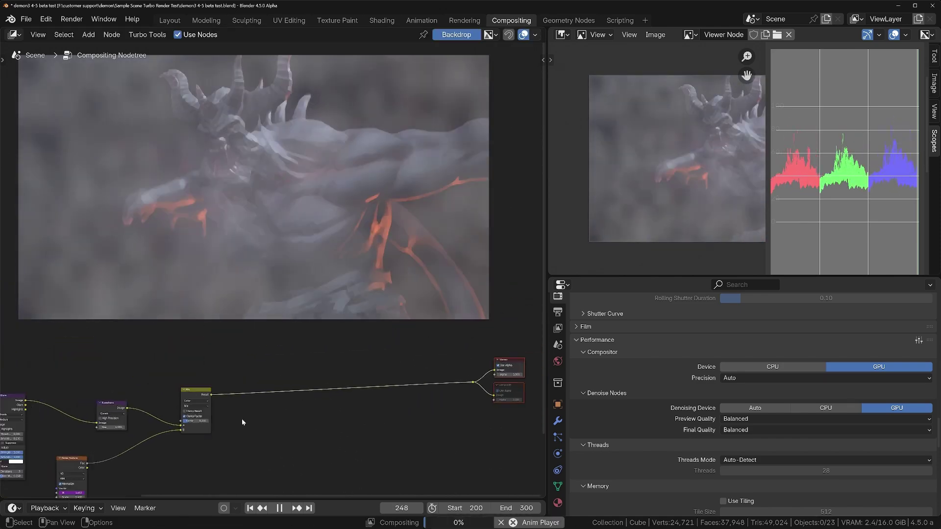
pyautogui.moveTo(242, 422); pyautogui.dragTo(278, 411, button='middle')
# Insert a Color Correction node between the Mix node and the outputs
pyautogui.hotkey('shift', 'a')
pyautogui.moveTo(278, 414)
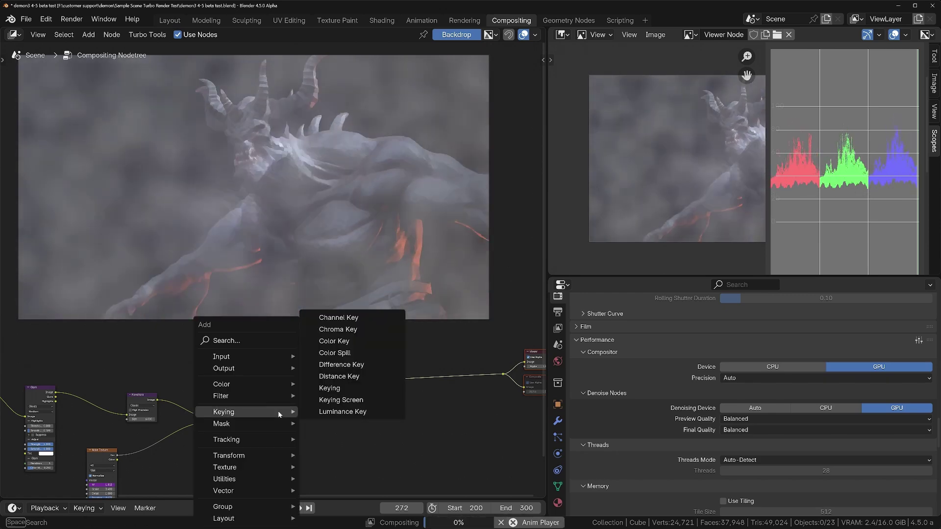
pyautogui.moveTo(275, 385)
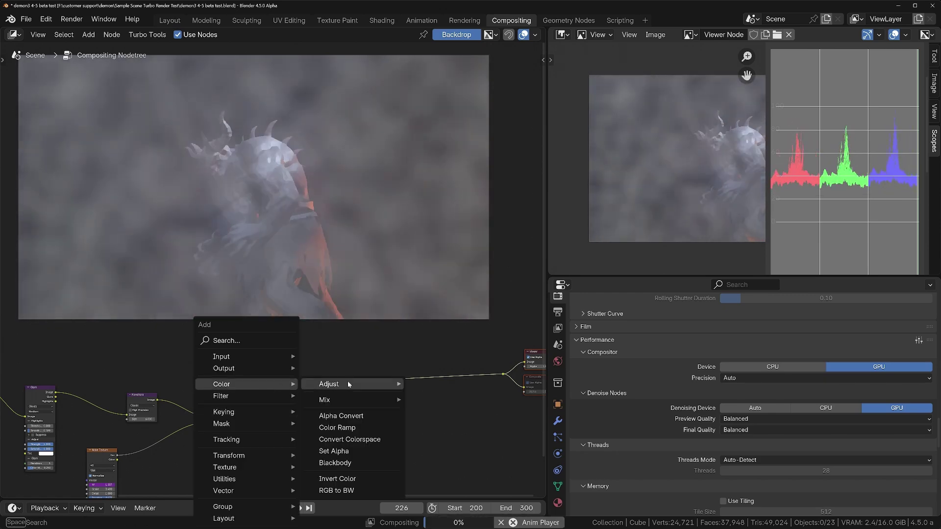
pyautogui.moveTo(348, 385)
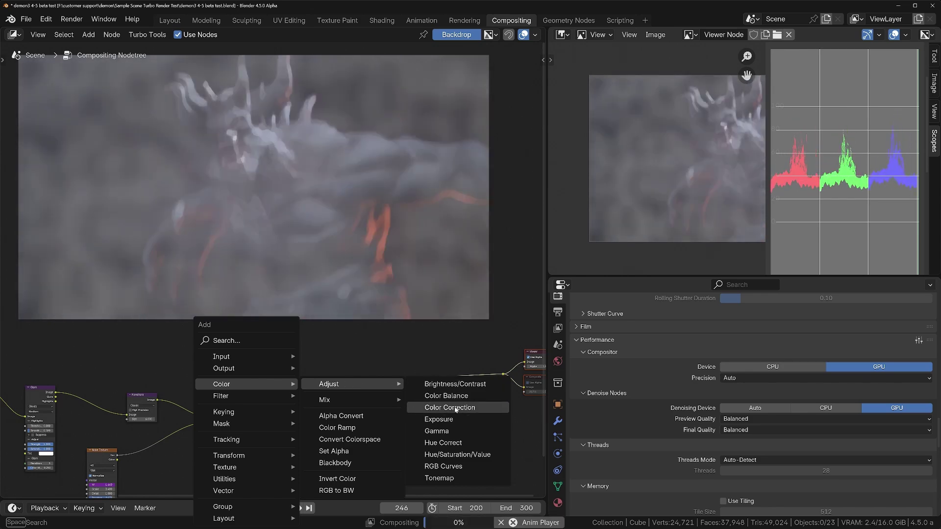
pyautogui.click(456, 409)
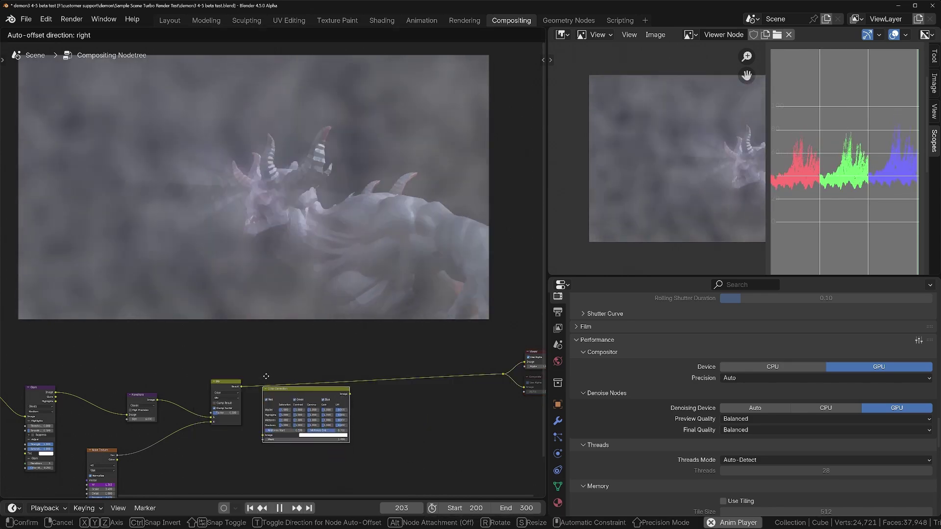
pyautogui.click(267, 379)
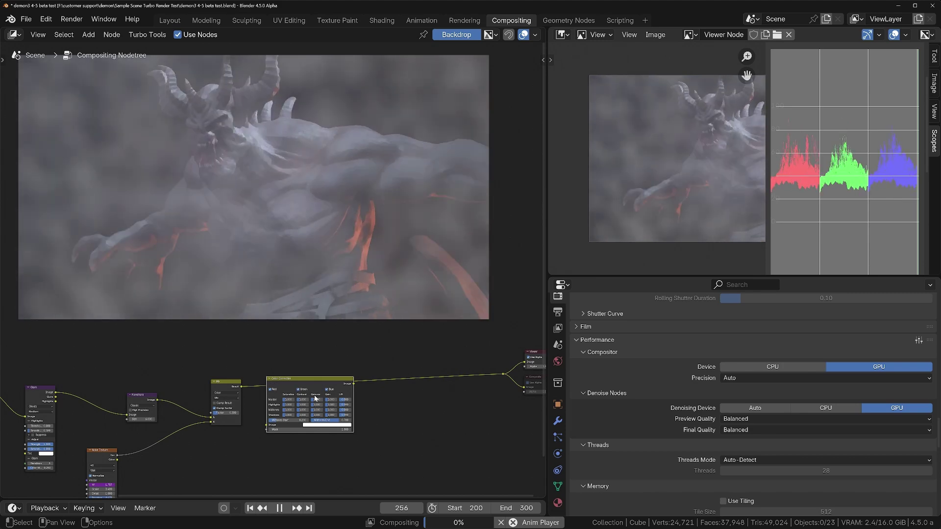
pyautogui.moveTo(315, 399); pyautogui.dragTo(322, 390)
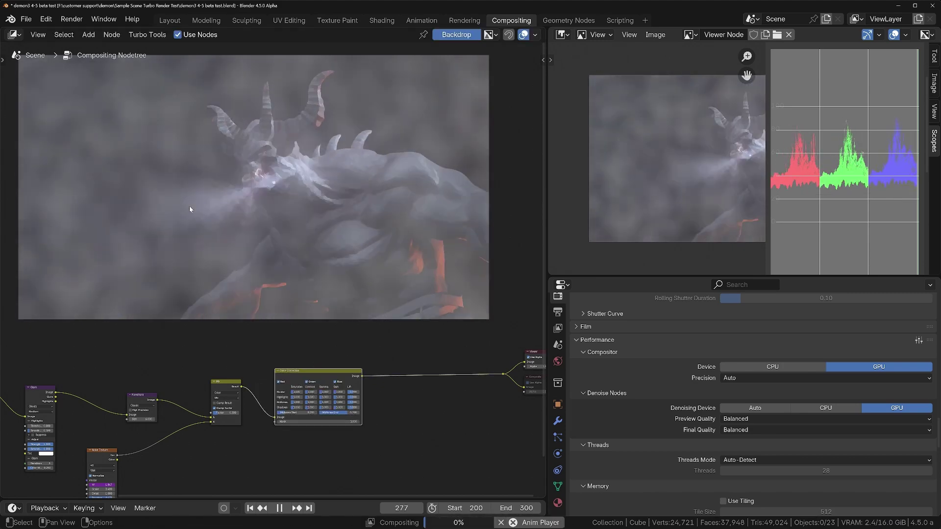
# Set Master Saturation 3.317, Midtones Contrast 0.614, Midtones Gain 0.890 and Shadows Gain 0.057
pyautogui.scroll(5, 304, 433)
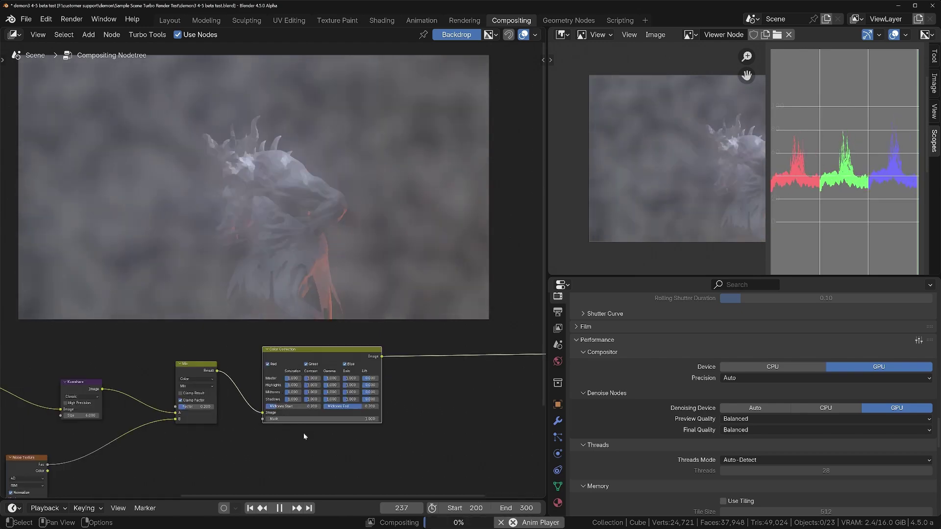
pyautogui.scroll(4, 316, 417)
pyautogui.moveTo(440, 366); pyautogui.dragTo(385, 411, button='middle')
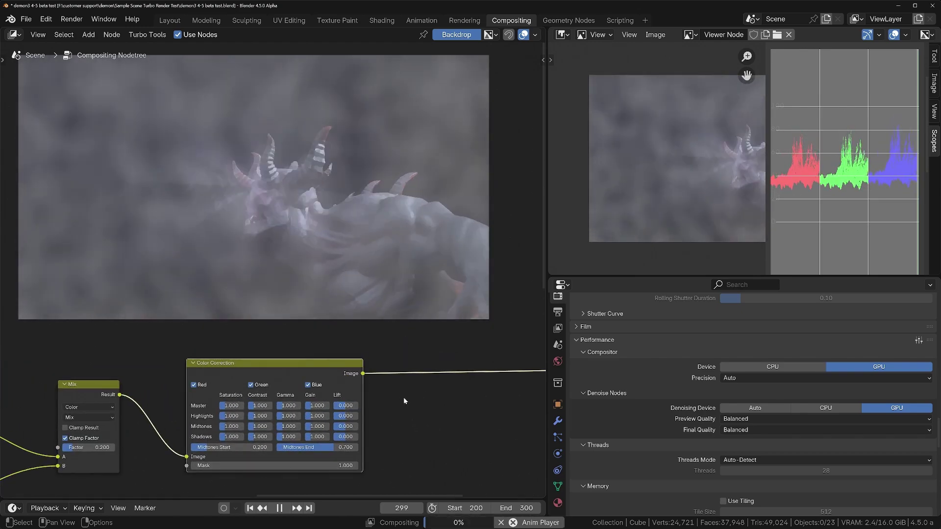
pyautogui.scroll(5, 152, 419)
pyautogui.moveTo(268, 399); pyautogui.dragTo(289, 399)
pyautogui.moveTo(321, 414); pyautogui.dragTo(245, 405, button='middle')
pyautogui.moveTo(227, 408)
pyautogui.mouseDown()
pyautogui.moveTo(238, 408)
pyautogui.moveTo(226, 407)
pyautogui.moveTo(225, 422)
pyautogui.mouseUp()
pyautogui.hotkey('ctrl', 'z')
pyautogui.moveTo(315, 423); pyautogui.dragTo(313, 423)
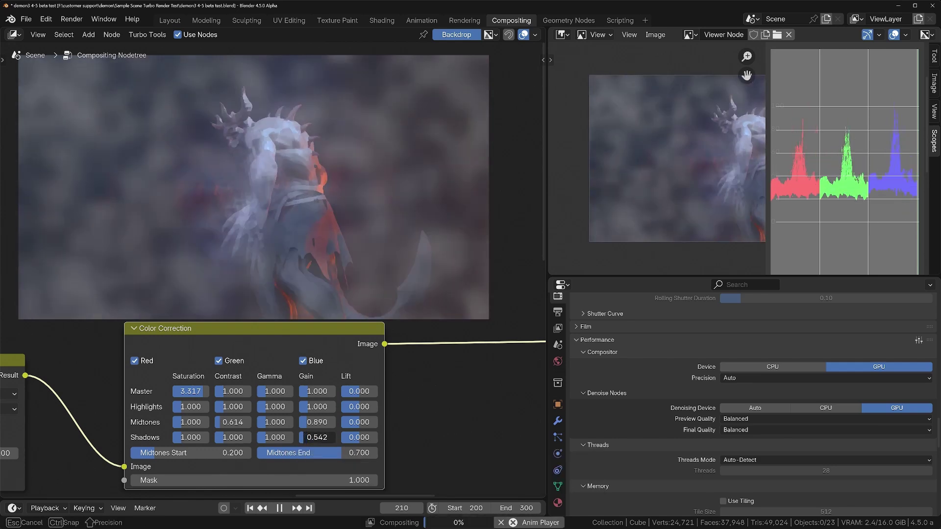
pyautogui.moveTo(314, 437); pyautogui.dragTo(300, 439)
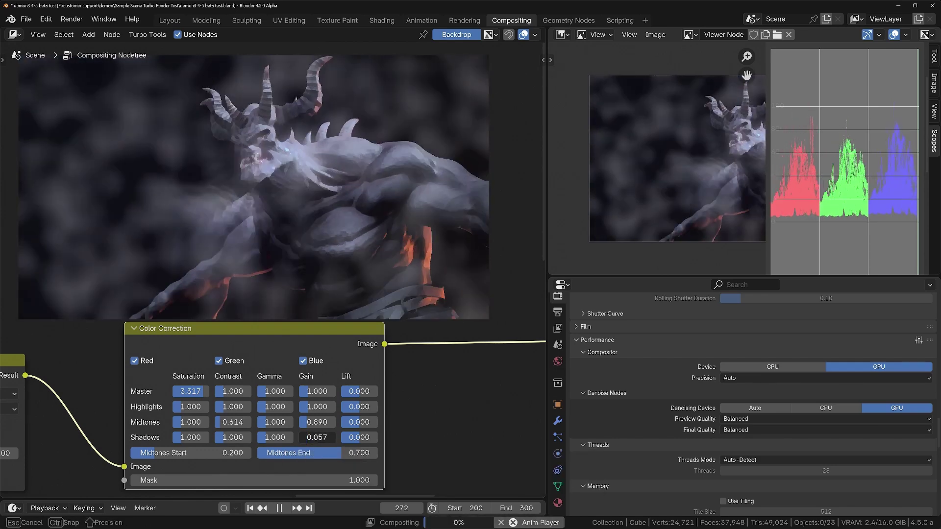
pyautogui.moveTo(449, 390); pyautogui.dragTo(208, 404, button='middle')
pyautogui.scroll(-5, 208, 404)
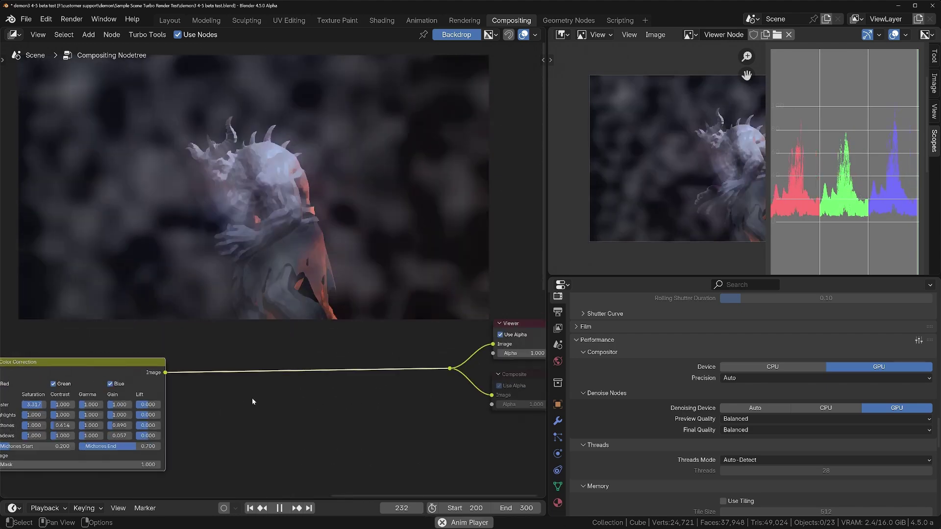
# Insert a Lens Distortion node after Color Correction with Fit on and Dispersion 1
pyautogui.hotkey('shift', 'a')
pyautogui.moveTo(251, 389)
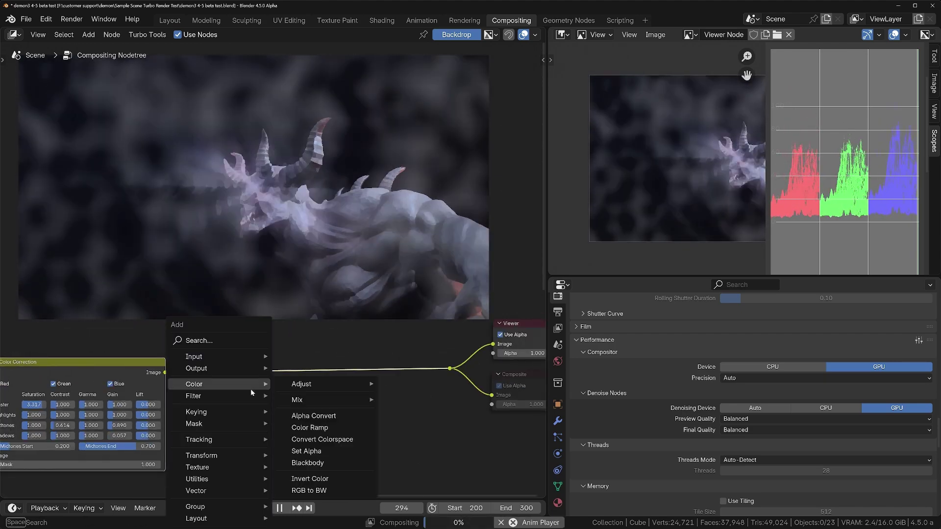
pyautogui.write('lens')
pyautogui.press('Return')
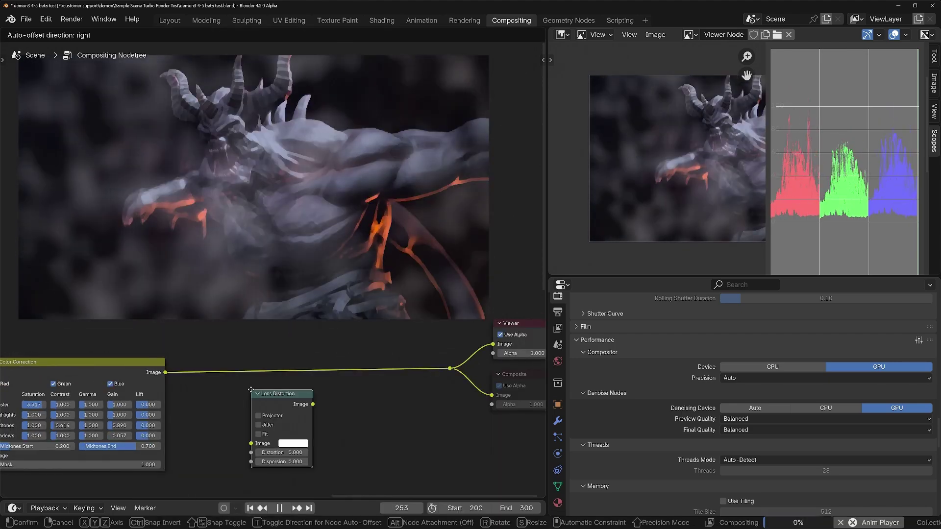
pyautogui.click(234, 356)
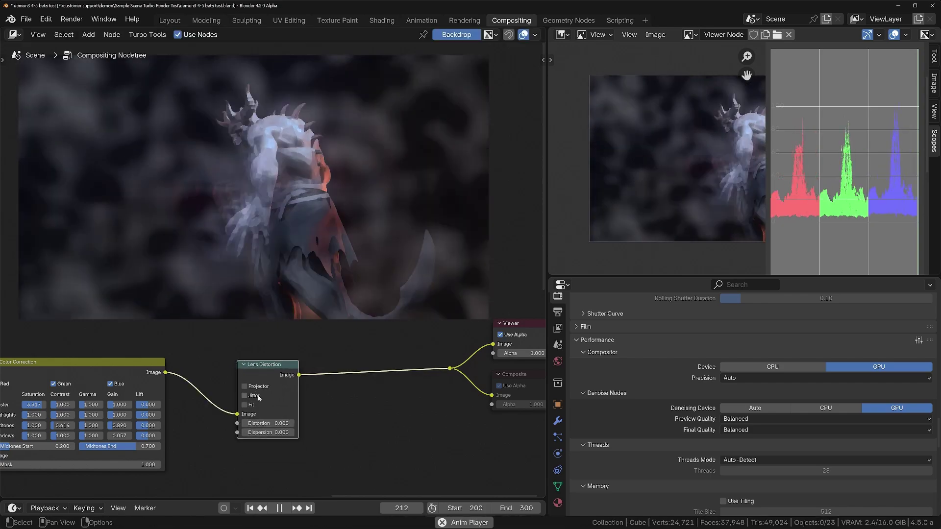
pyautogui.scroll(3, 270, 429)
pyautogui.click(226, 387)
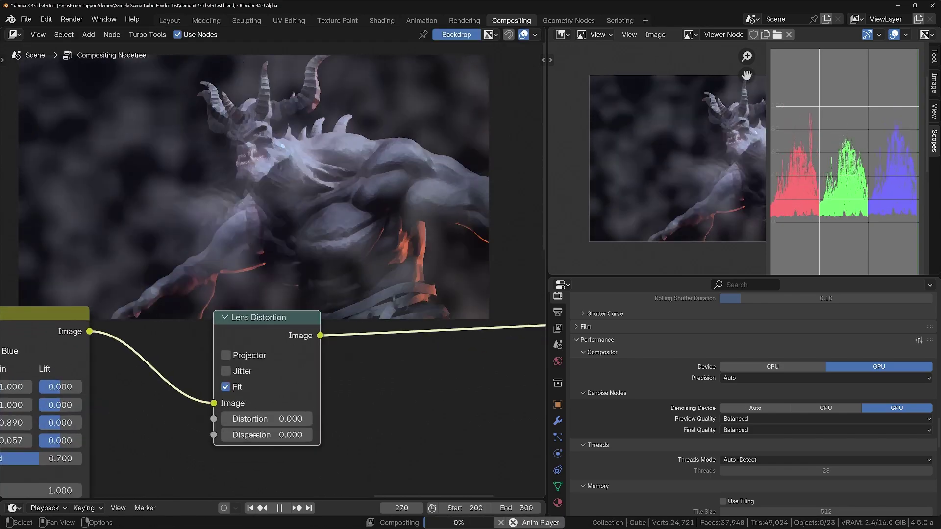
pyautogui.click(267, 435)
pyautogui.write('1')
pyautogui.press('Return')
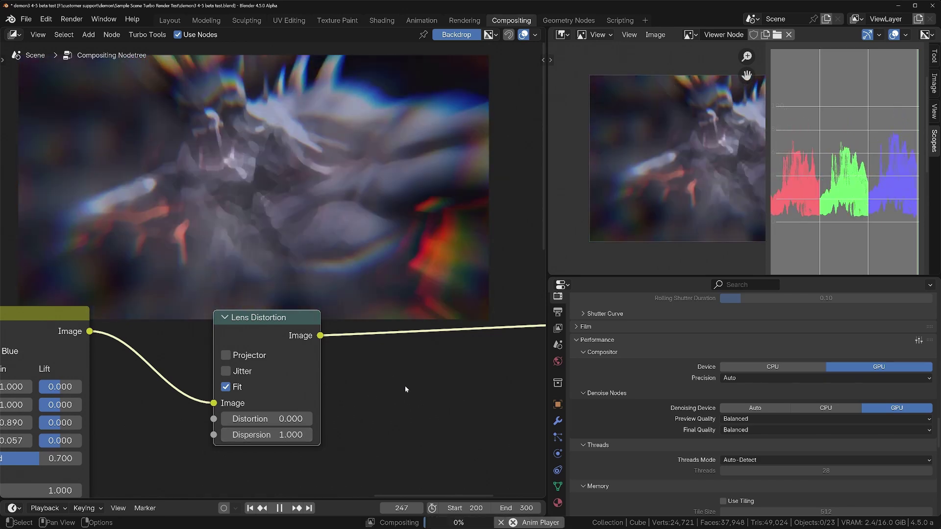
# Switch the compositor device to CPU and then back to GPU
pyautogui.moveTo(405, 386); pyautogui.dragTo(386, 414, button='middle')
pyautogui.scroll(-1, 386, 418)
pyautogui.click(782, 368)
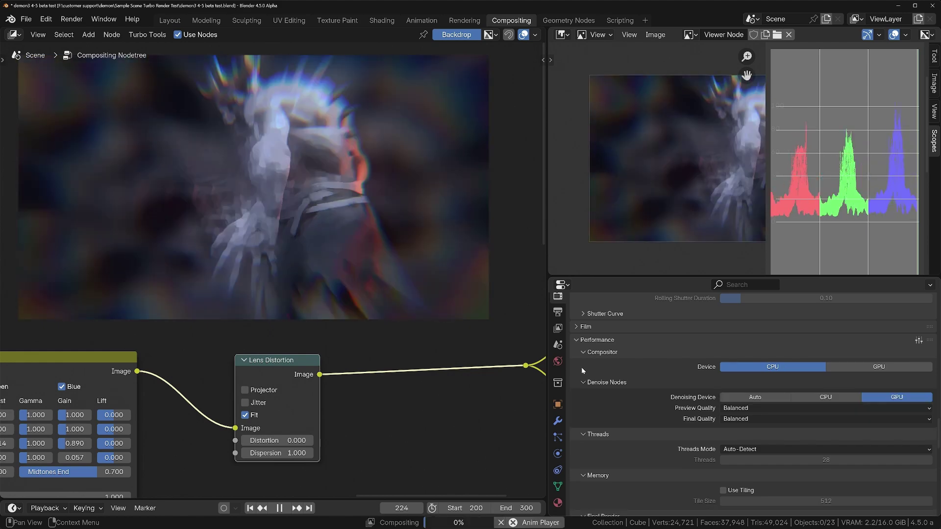
pyautogui.click(878, 366)
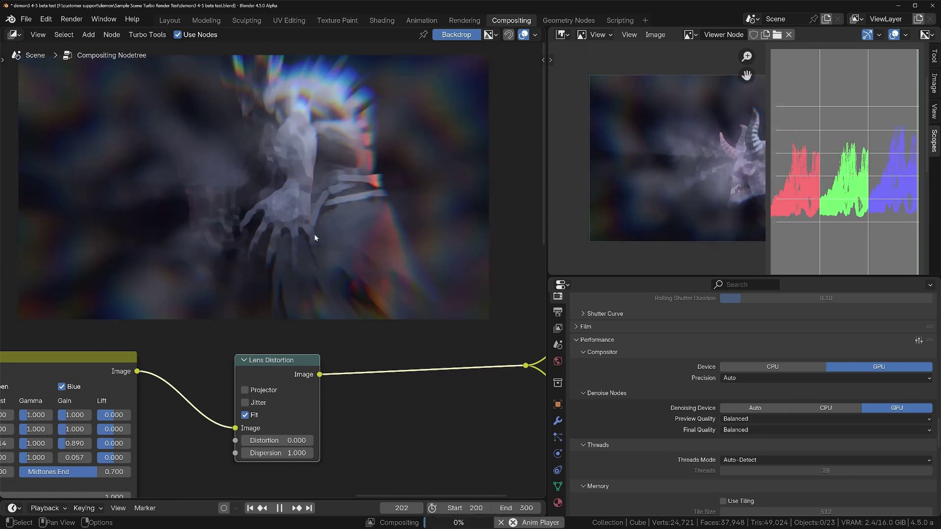
# Pan across the node tree and return to Color Correction and Lens Distortion
pyautogui.moveTo(124, 407); pyautogui.dragTo(326, 392, button='middle')
pyautogui.scroll(-3, 326, 393)
pyautogui.moveTo(123, 412); pyautogui.dragTo(334, 385, button='middle')
pyautogui.scroll(-2, 375, 369)
pyautogui.scroll(-1, 333, 385)
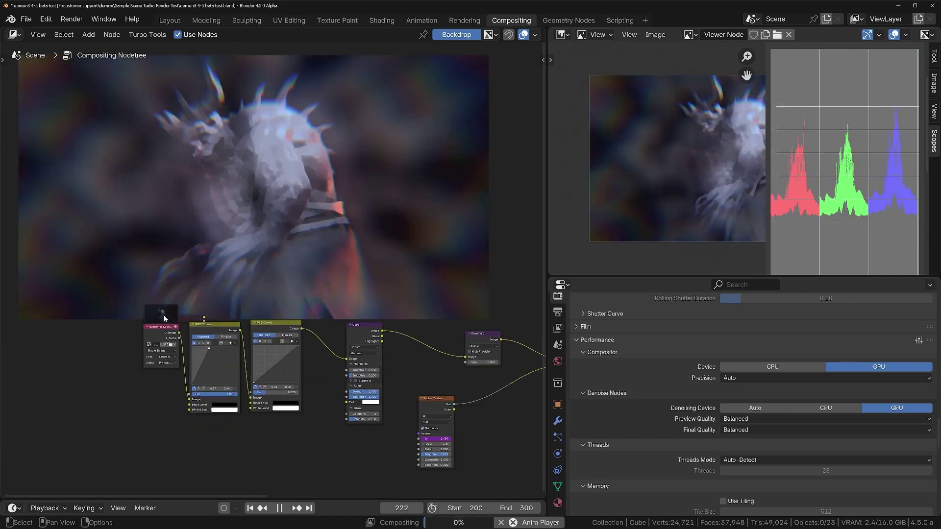
pyautogui.moveTo(480, 363); pyautogui.dragTo(260, 382, button='middle')
pyautogui.moveTo(366, 373); pyautogui.dragTo(215, 372, button='middle')
pyautogui.keyDown('ctrl'); pyautogui.hscroll(4, 210, 402); pyautogui.keyUp('ctrl')
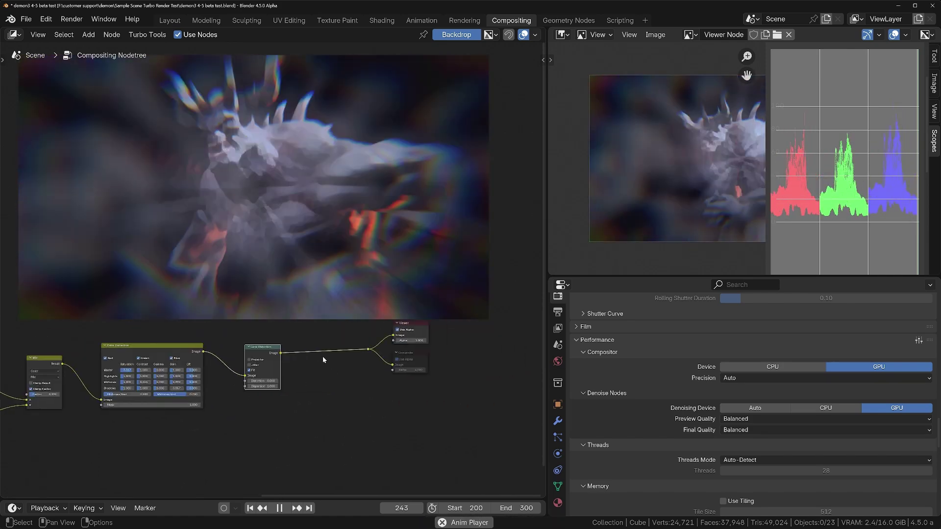
pyautogui.scroll(2, 323, 356)
pyautogui.hotkey('shift', 'a')
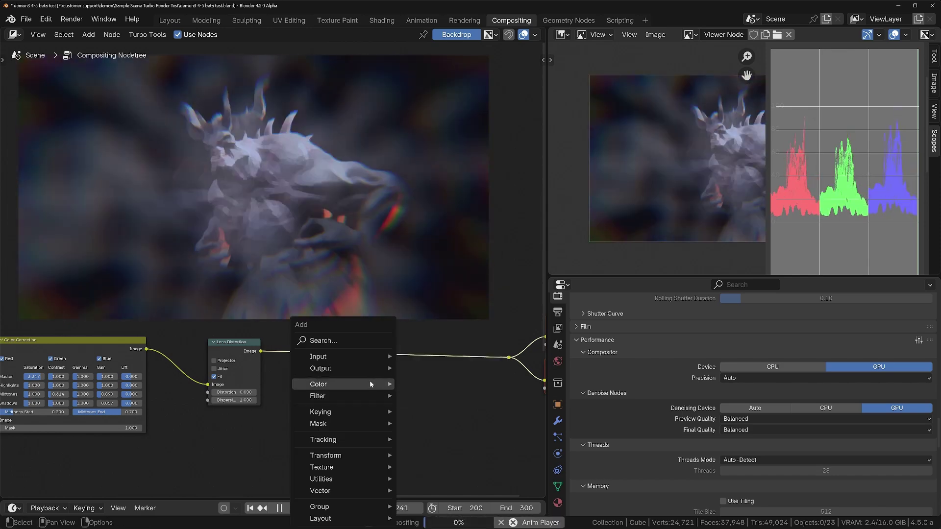
# Insert a Color Balance node after Lens Distortion, its Lift tinted warm peach
pyautogui.moveTo(370, 384)
pyautogui.moveTo(425, 385)
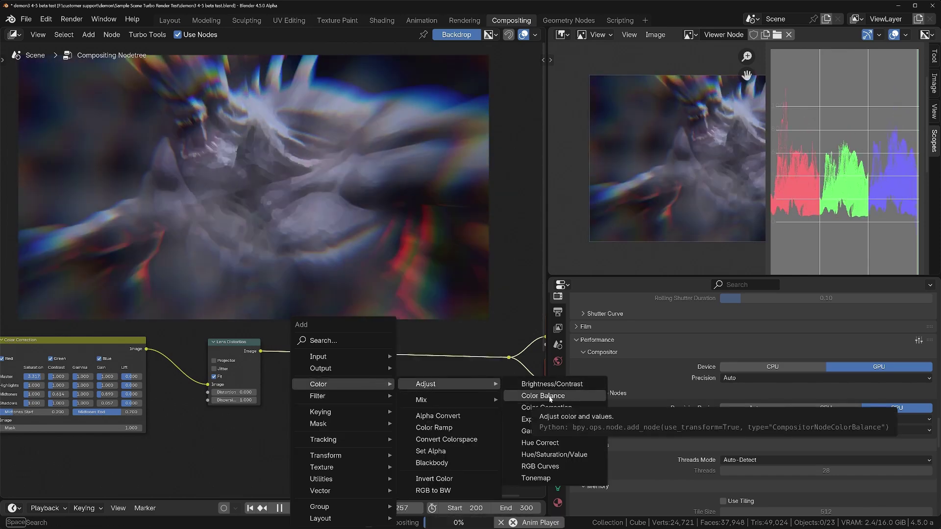
pyautogui.click(544, 396)
pyautogui.click(305, 348)
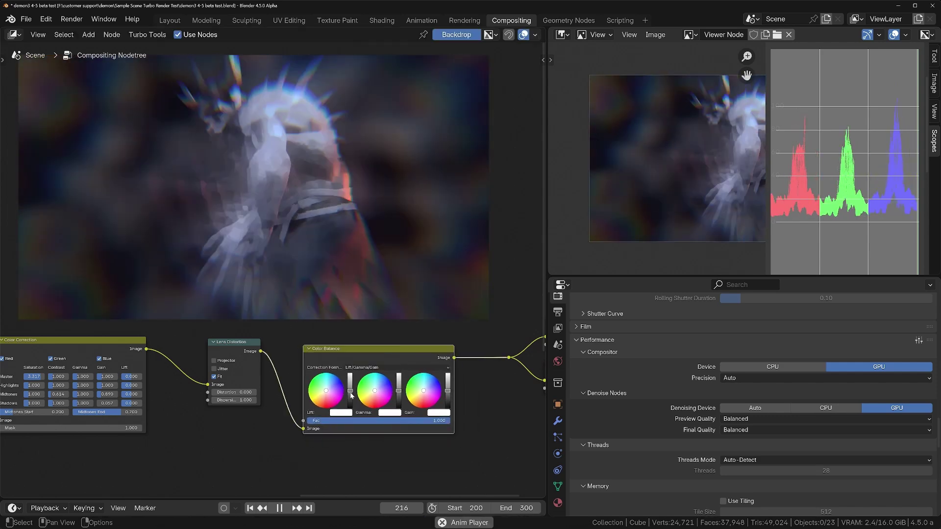
pyautogui.scroll(2, 352, 400)
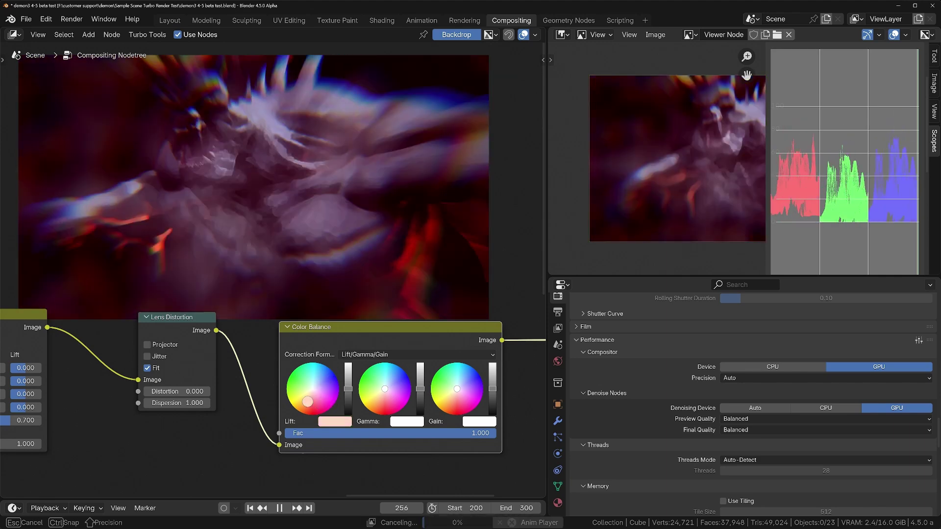
pyautogui.moveTo(466, 450); pyautogui.dragTo(307, 436, button='middle')
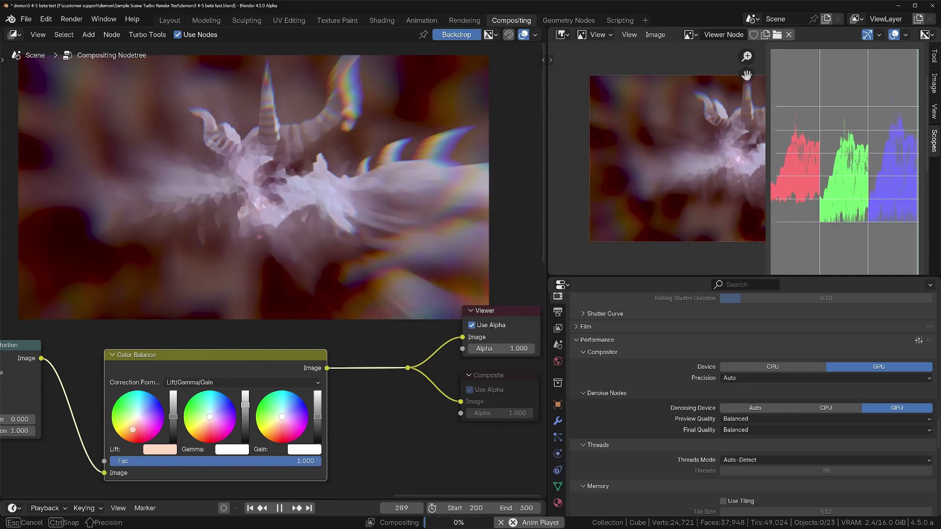
pyautogui.moveTo(421, 410); pyautogui.dragTo(171, 401, button='middle')
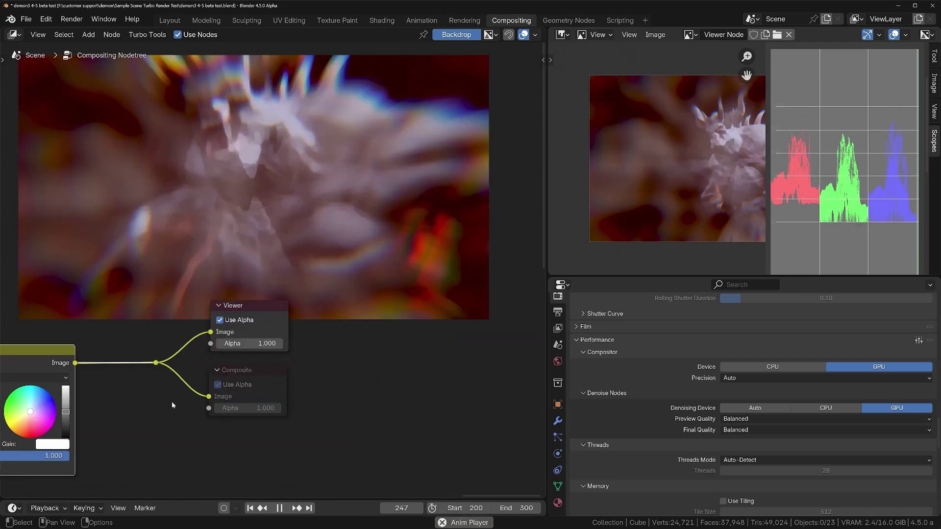
pyautogui.scroll(-5, 220, 413)
# Insert a Directional Blur node between Color Balance and the Viewer
pyautogui.hotkey('shift', 'a')
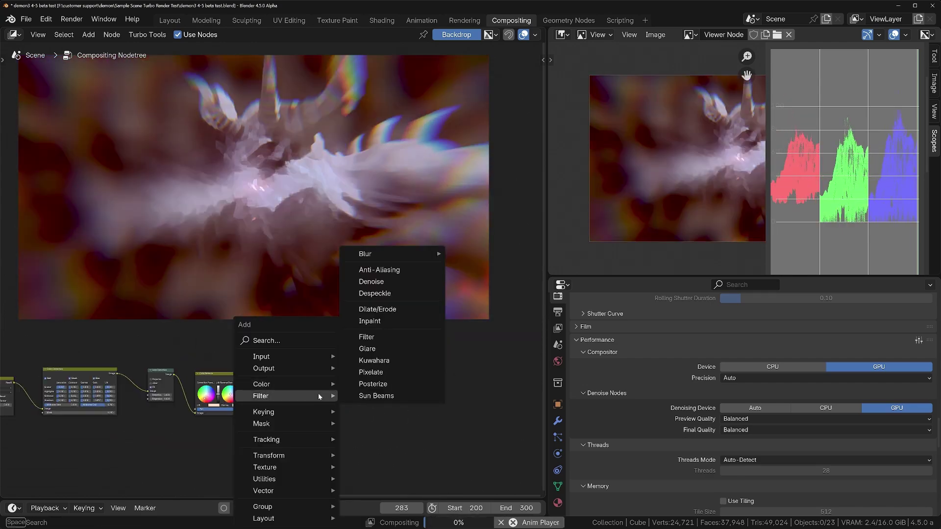
pyautogui.moveTo(295, 456)
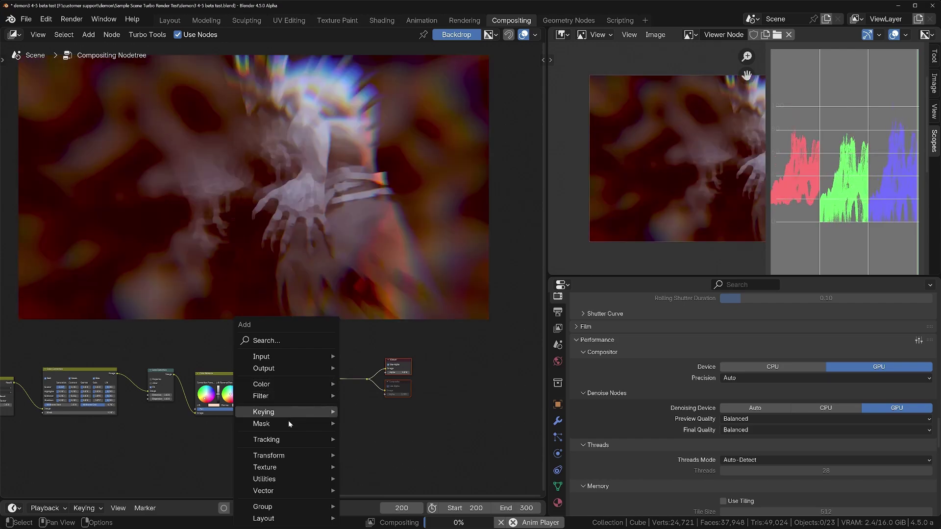
pyautogui.moveTo(334, 397)
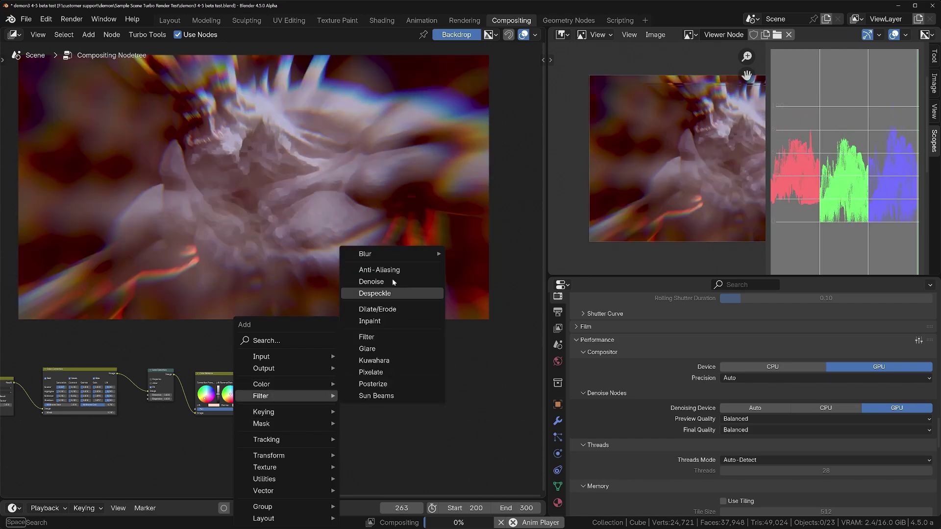
pyautogui.moveTo(424, 255)
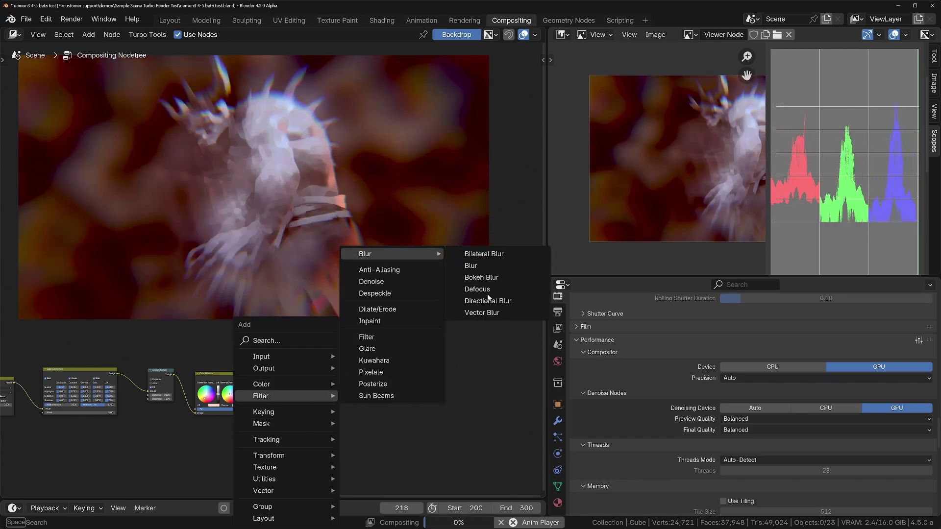
pyautogui.click(490, 301)
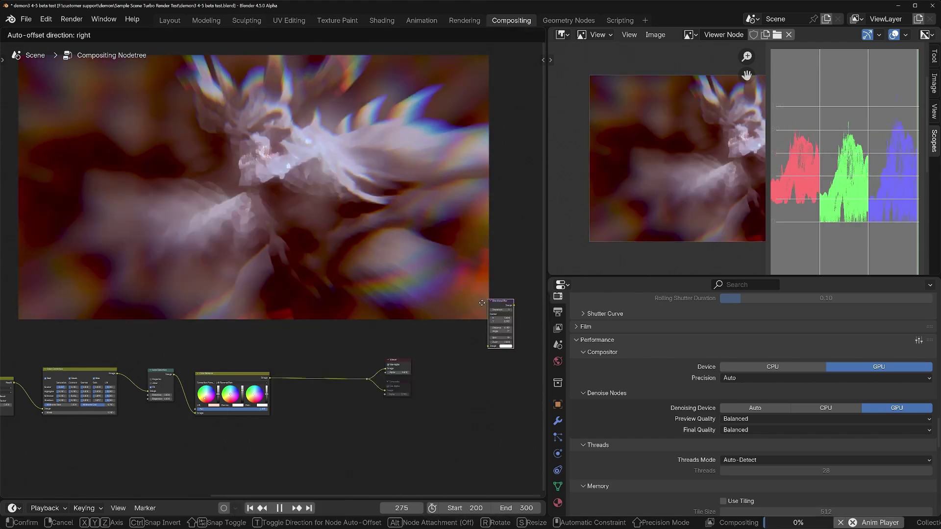
pyautogui.click(304, 364)
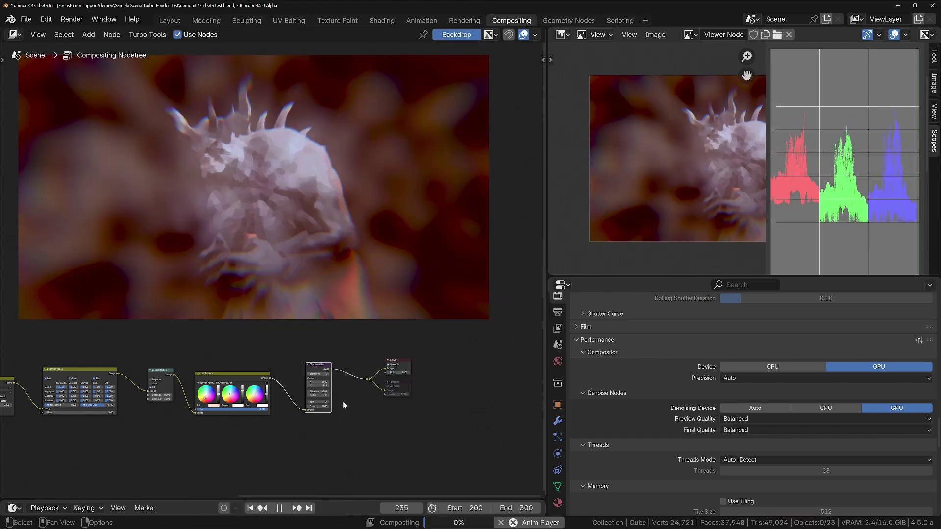
pyautogui.scroll(4, 325, 387)
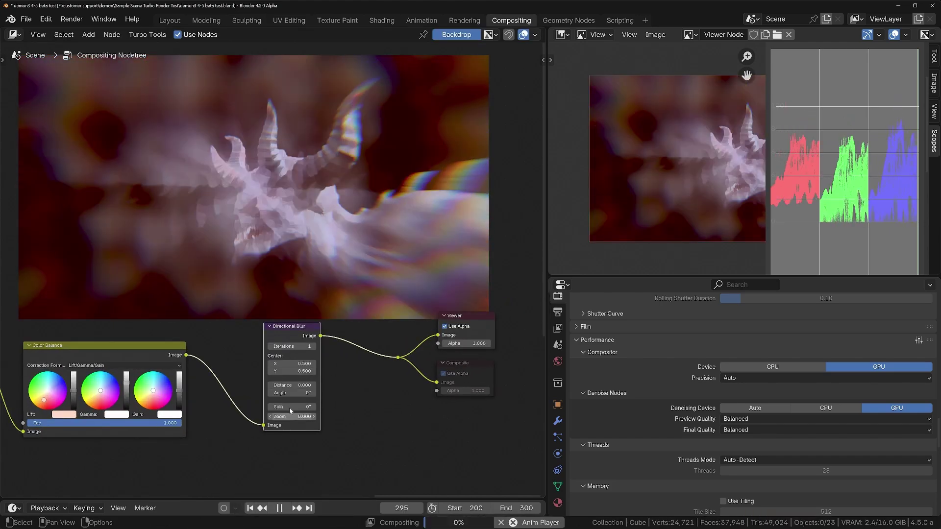
# Set the Directional Blur Spin to 45° and Iterations to 16
pyautogui.doubleClick(292, 406)
pyautogui.write('45')
pyautogui.press('Return')
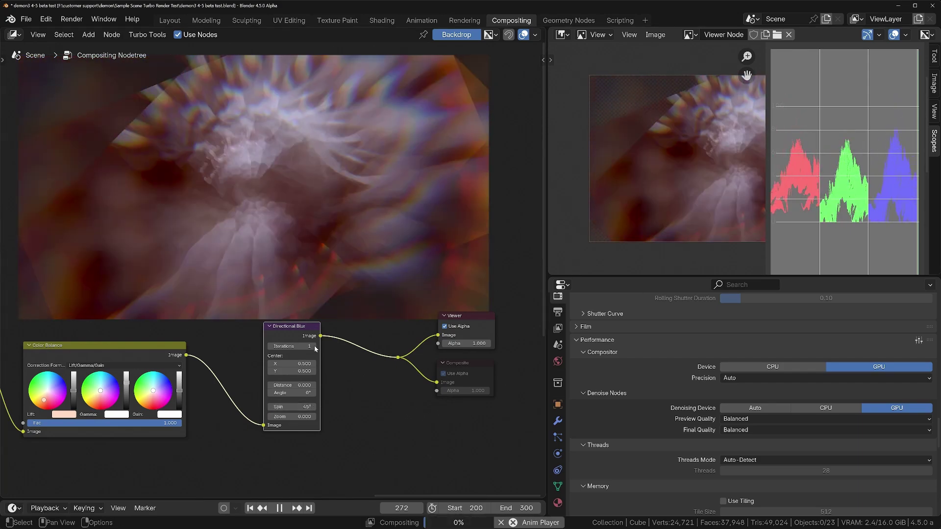
pyautogui.doubleClick(293, 346)
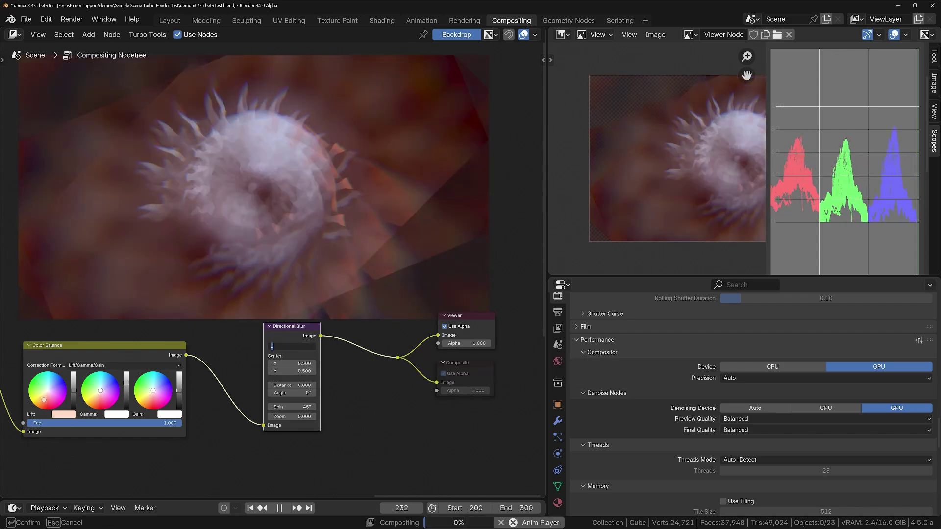
pyautogui.write('16')
pyautogui.press('Return')
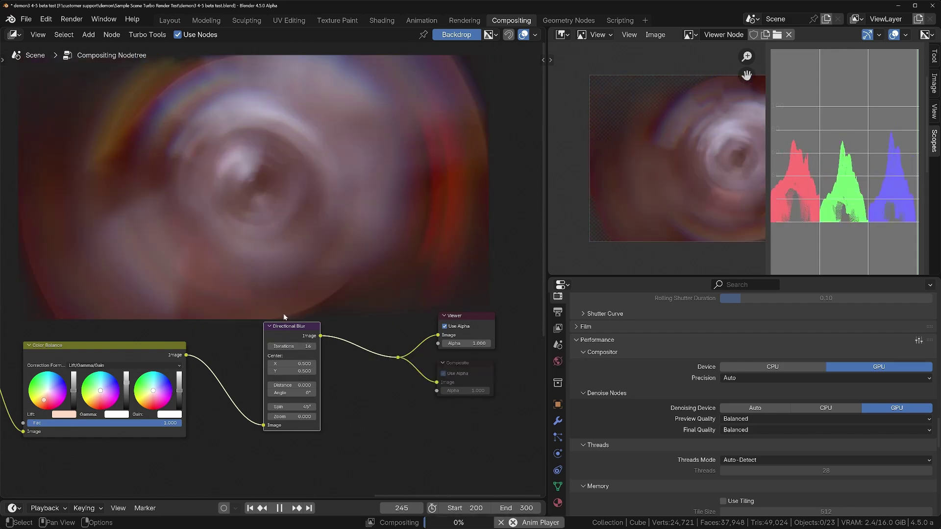
# Shift the backdrop image and start moving the Viewer and Composite nodes further right
pyautogui.moveTo(669, 174); pyautogui.dragTo(609, 168, button='middle')
pyautogui.scroll(2, 348, 387)
pyautogui.moveTo(272, 395); pyautogui.dragTo(294, 395)
pyautogui.press('Escape')
pyautogui.scroll(-2, 343, 387)
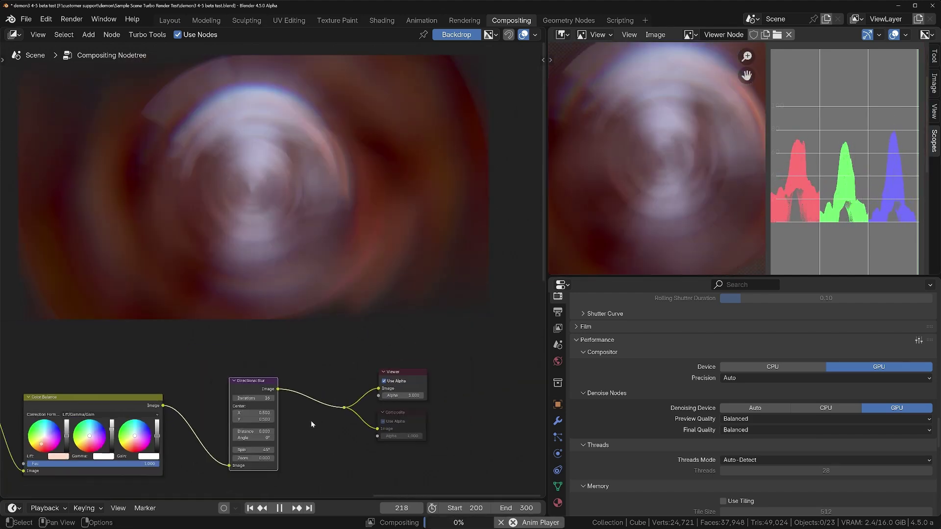
pyautogui.moveTo(298, 333); pyautogui.dragTo(402, 410)
pyautogui.press('g')
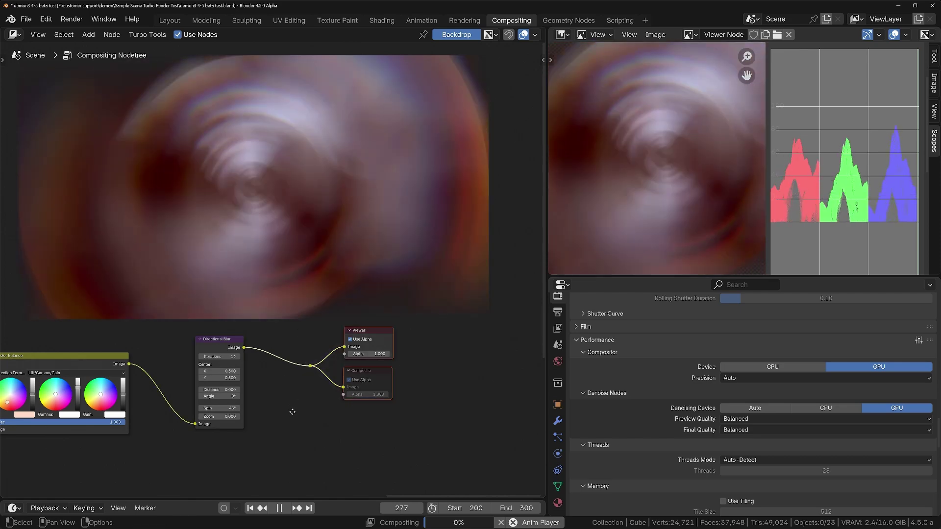
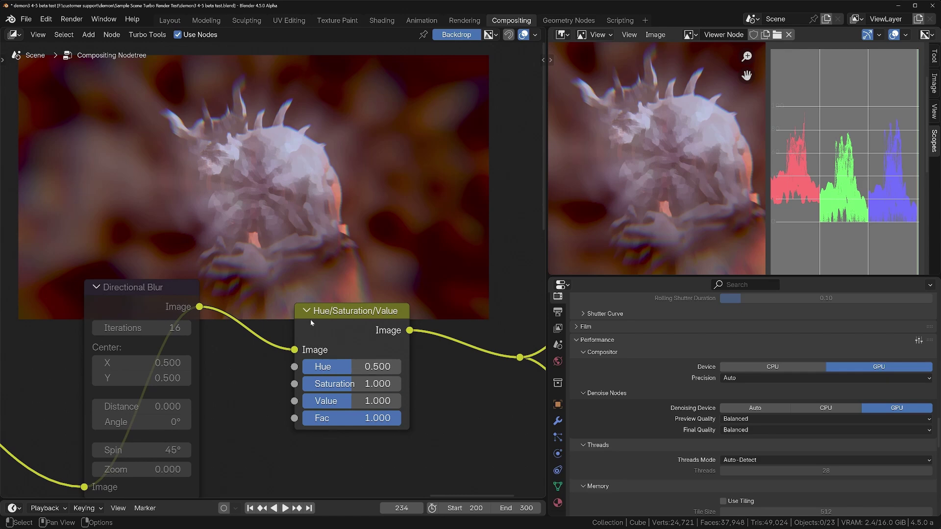
# Lower the Hue/Saturation/Value Saturation from 1.000 to 0.000 so the blurred render turns greyscale
pyautogui.moveTo(348, 387); pyautogui.dragTo(250, 387)
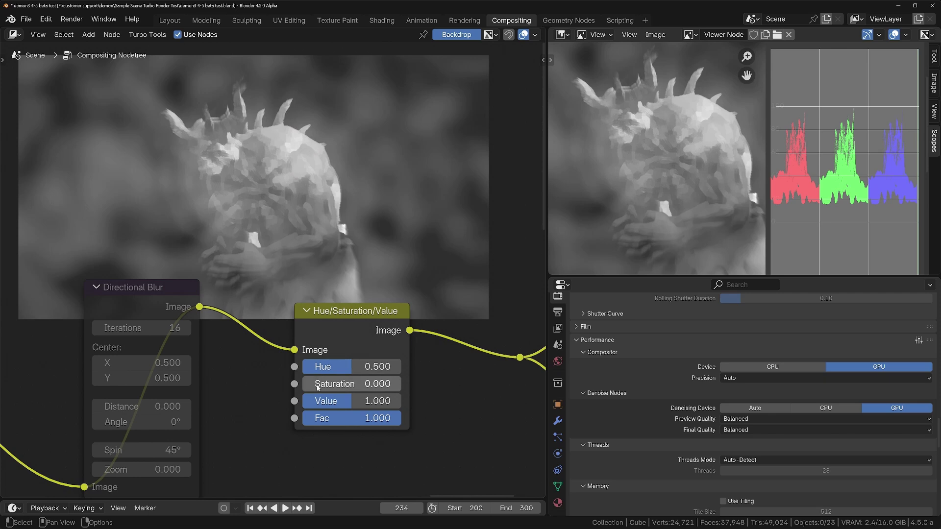
pyautogui.scroll(-3, 211, 374)
pyautogui.moveTo(211, 374); pyautogui.dragTo(312, 375, button='middle')
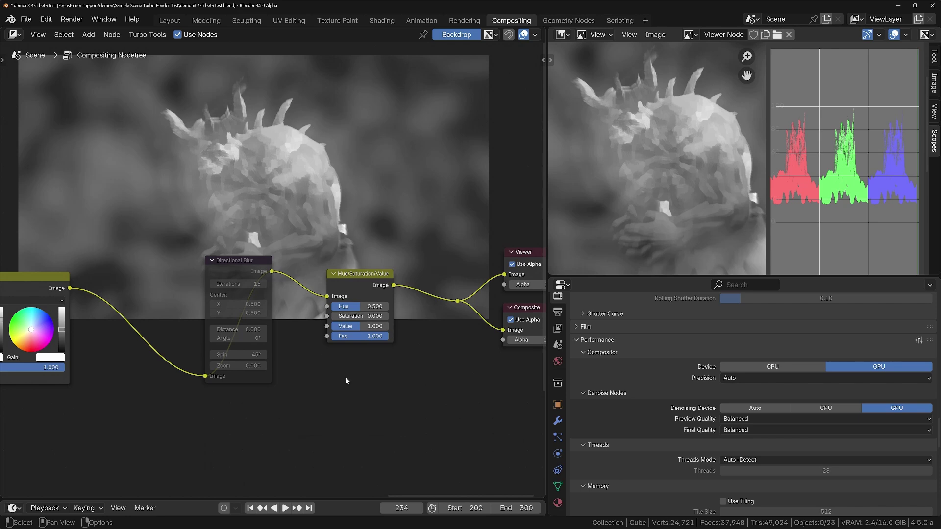
# Add RGB to BW and Mix Color nodes below the blur, feeding the greyscale value into Mix's B input
pyautogui.hotkey('shift', 'a')
pyautogui.write('bw')
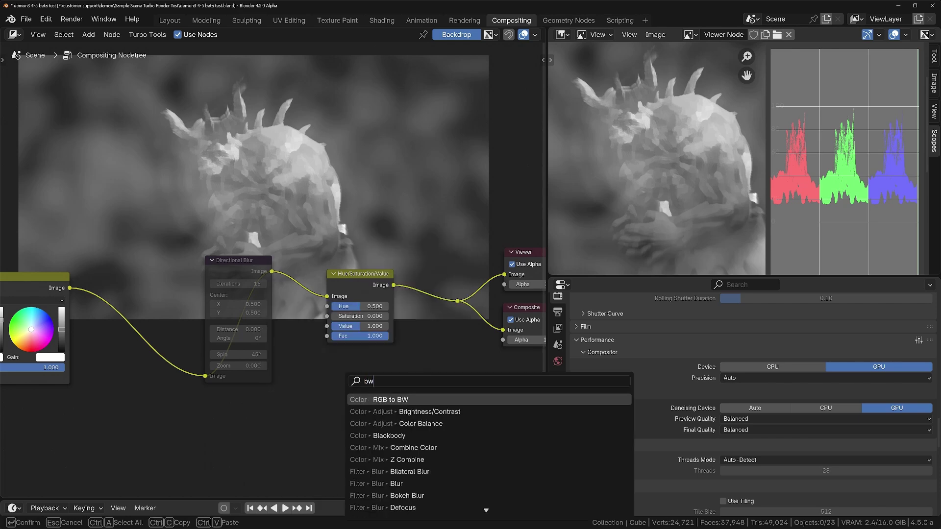
pyautogui.press('Return')
pyautogui.click(316, 376)
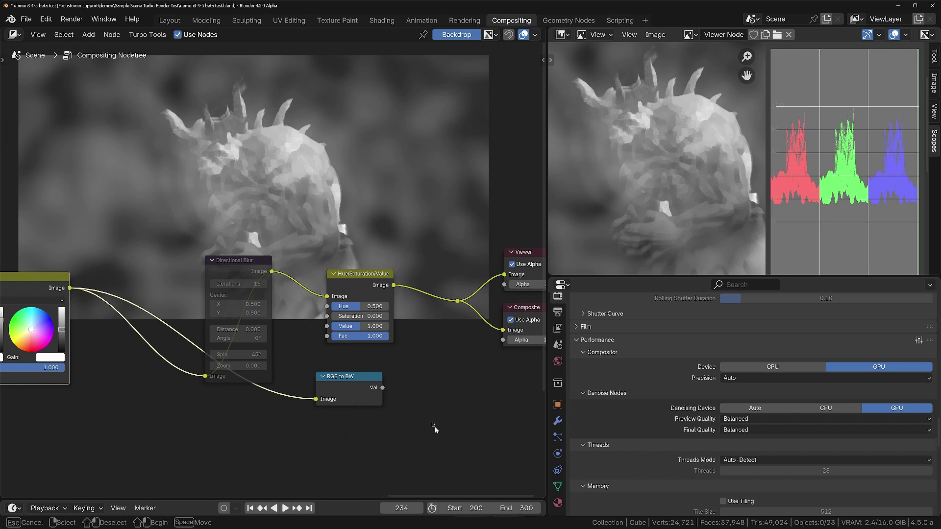
pyautogui.hotkey('shift', 'a')
pyautogui.write('mix')
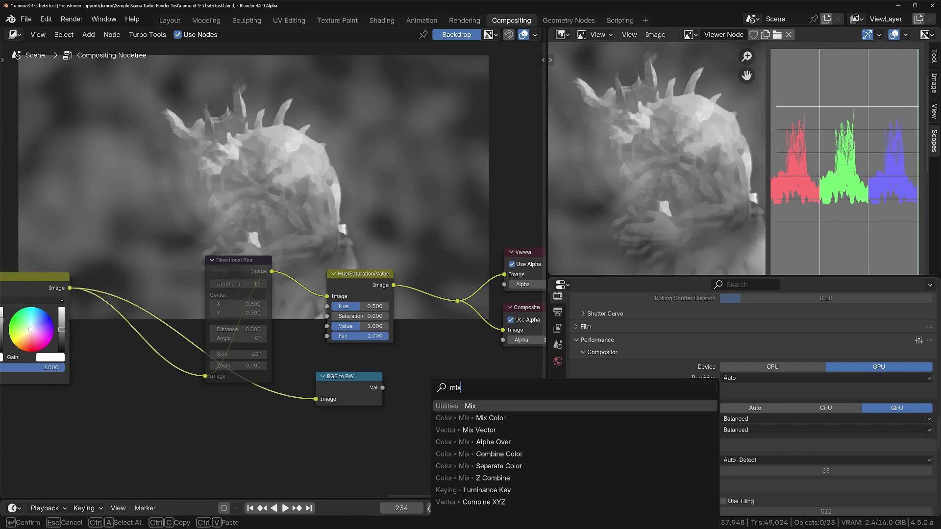
pyautogui.press('Down')
pyautogui.press('Return')
pyautogui.click(422, 370)
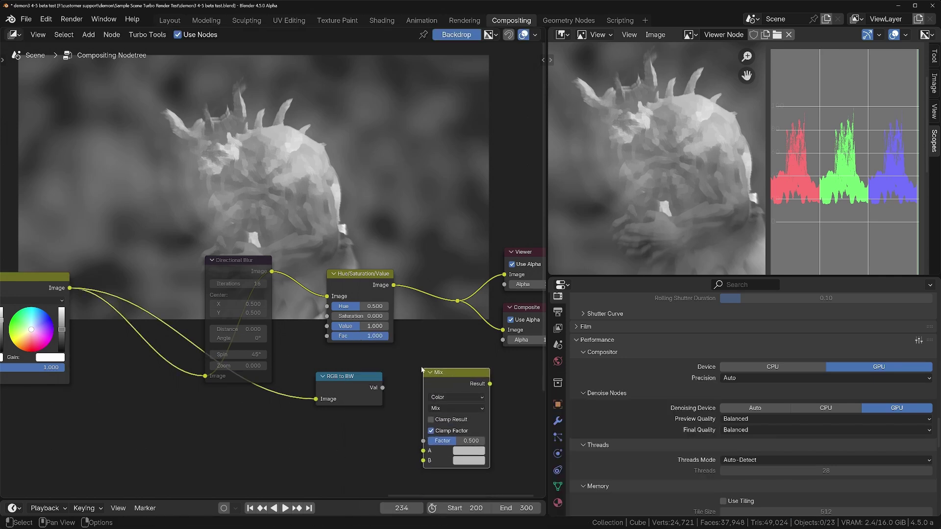
pyautogui.moveTo(382, 388); pyautogui.dragTo(423, 461)
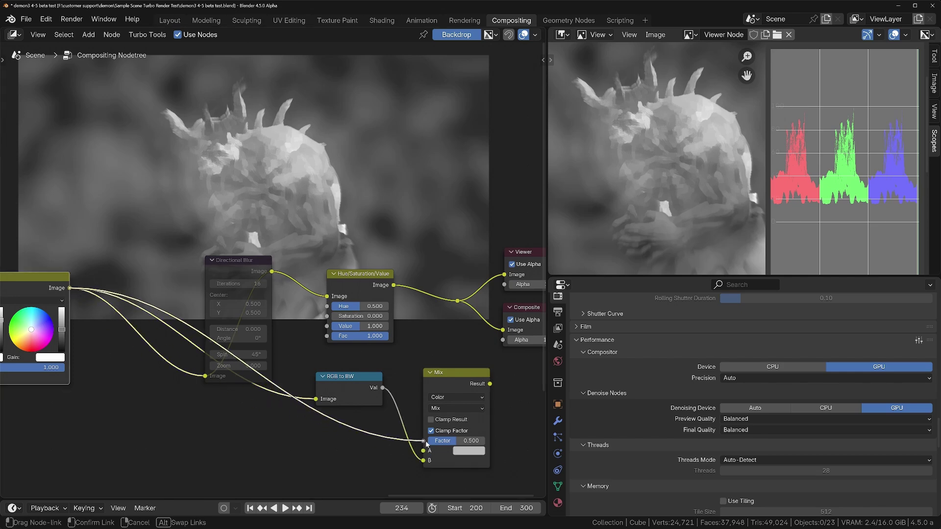
# Move the Viewer, Composite and reroute nodes further right to make room
pyautogui.moveTo(449, 371); pyautogui.dragTo(322, 385, button='middle')
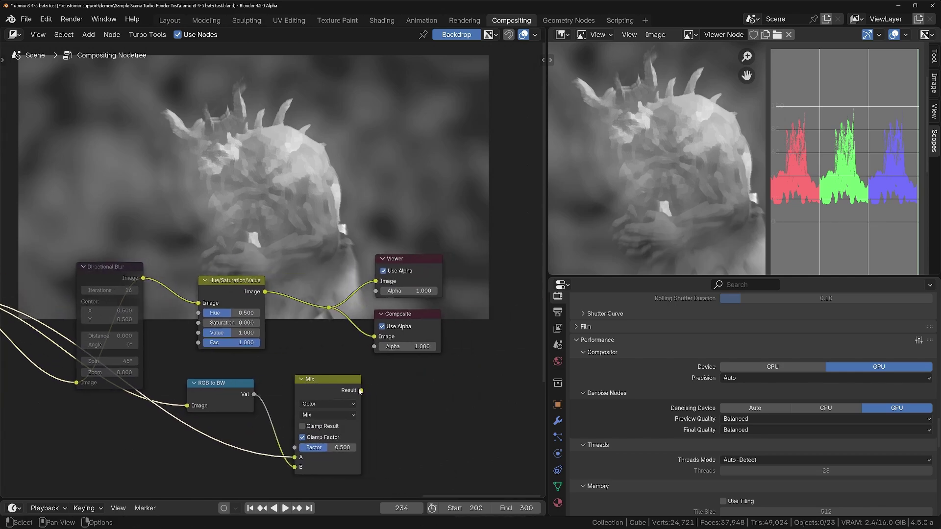
pyautogui.moveTo(322, 384); pyautogui.dragTo(303, 382)
pyautogui.moveTo(318, 240); pyautogui.dragTo(440, 359)
pyautogui.press('g')
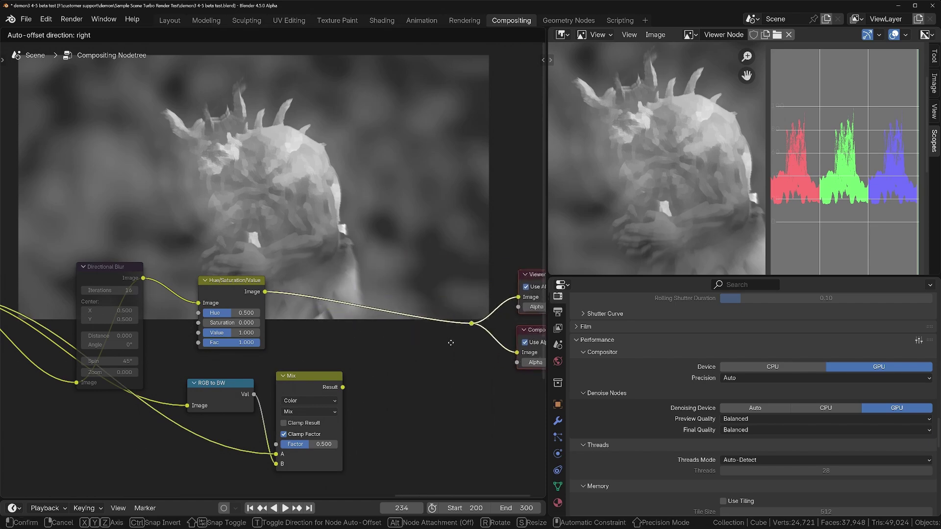
pyautogui.click(449, 342)
pyautogui.click(427, 387)
# Insert a Switch node before the outputs and connect the Mix result to its On input
pyautogui.hotkey('shift', 'a')
pyautogui.write('switch')
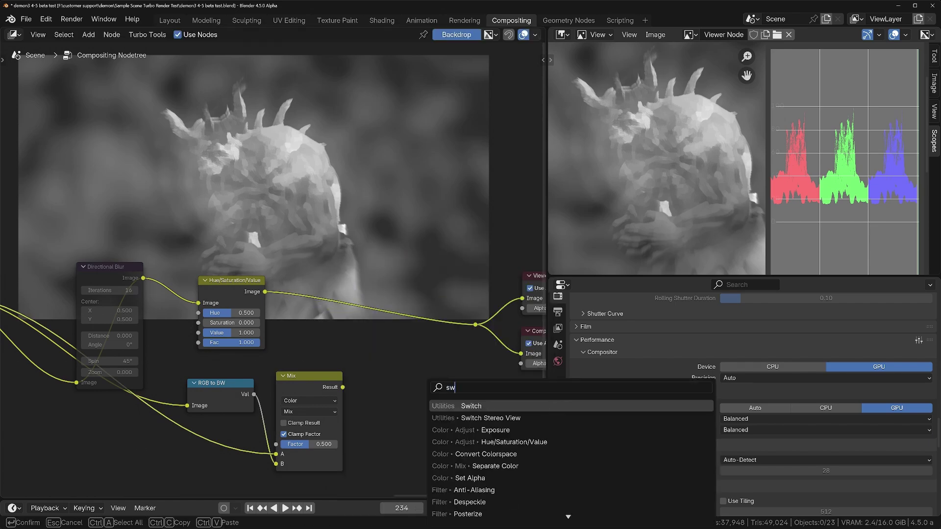
pyautogui.press('Return')
pyautogui.click(391, 303)
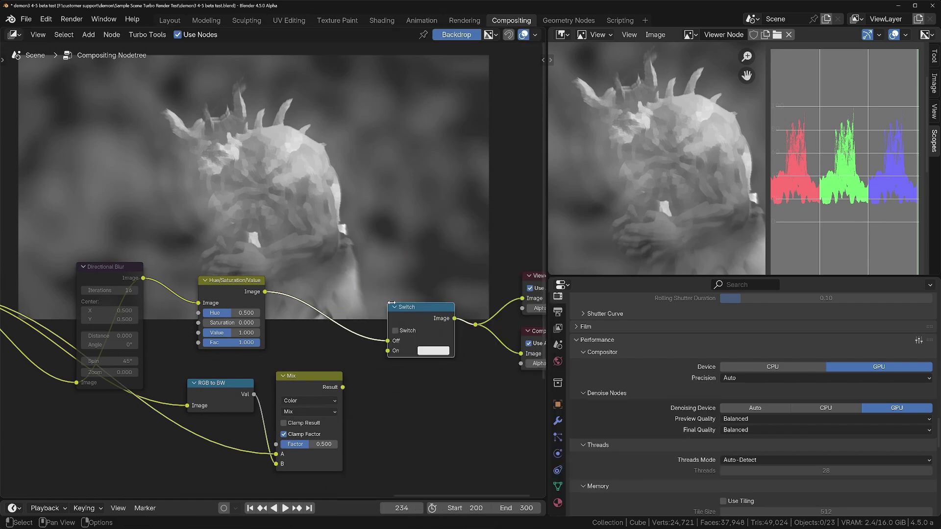
pyautogui.moveTo(378, 358); pyautogui.dragTo(386, 351)
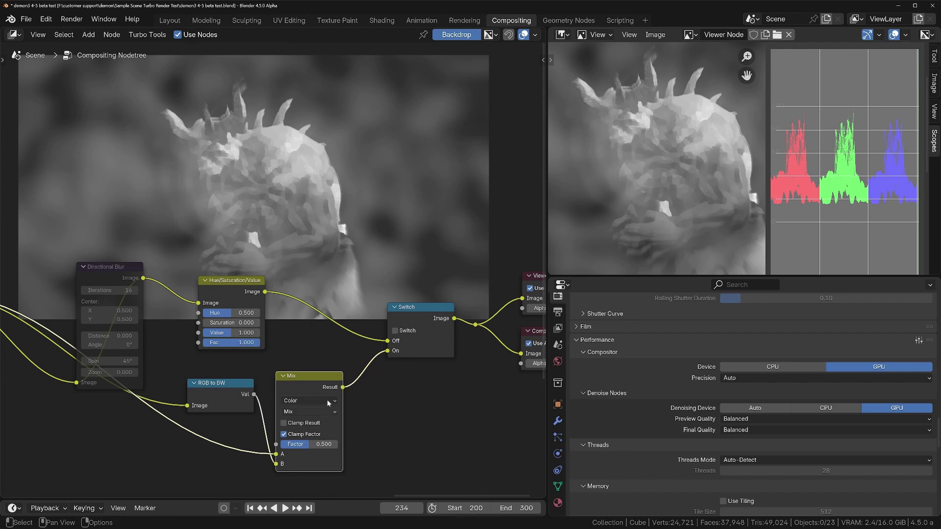
# Set the Mix factor to 1.000 and toggle the Switch to compare, leaving it on
pyautogui.click(406, 333)
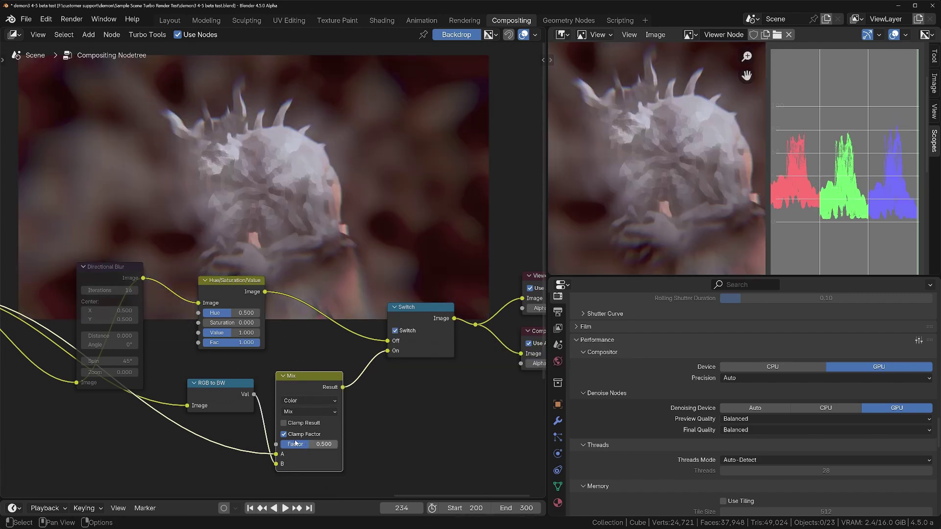
pyautogui.moveTo(304, 446); pyautogui.dragTo(333, 446)
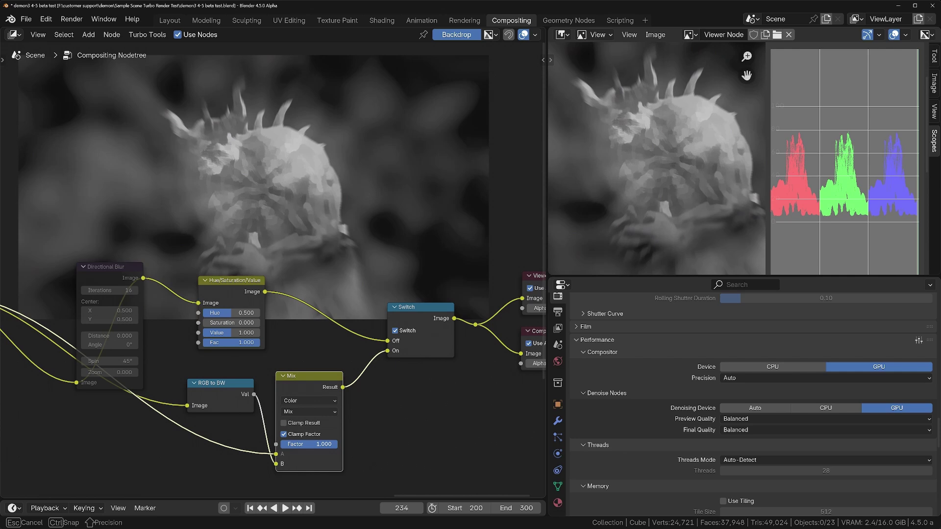
pyautogui.click(394, 330)
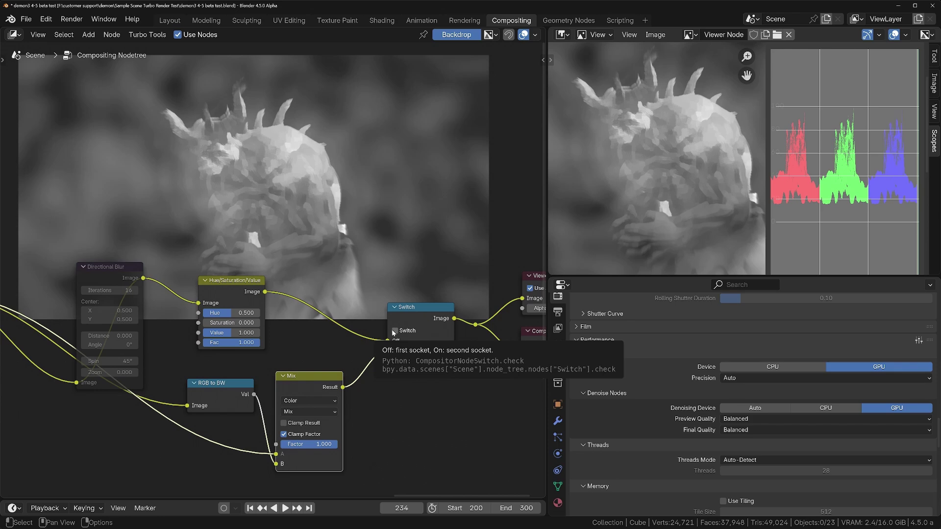
pyautogui.click(394, 331)
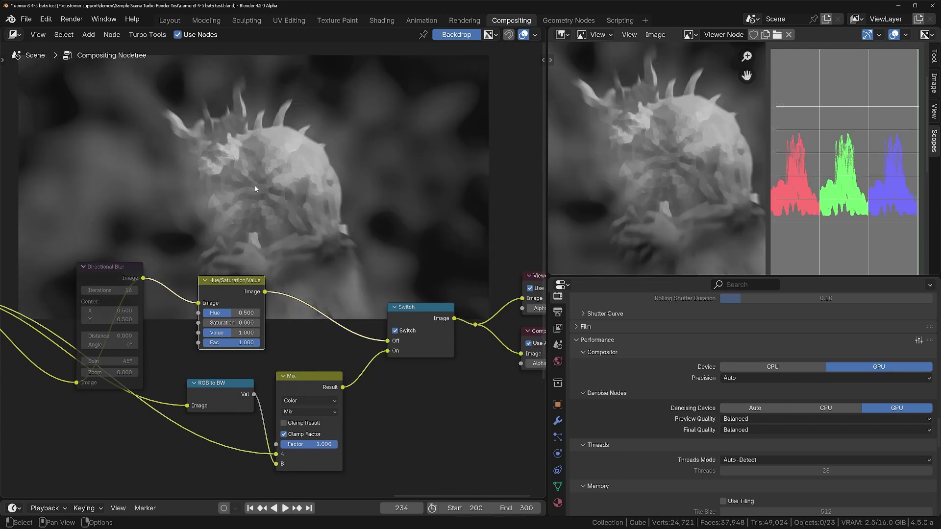
# Start playback, duplicate the node chain below and link the render output to its RGB Curves
pyautogui.press('Home')
pyautogui.press('space')
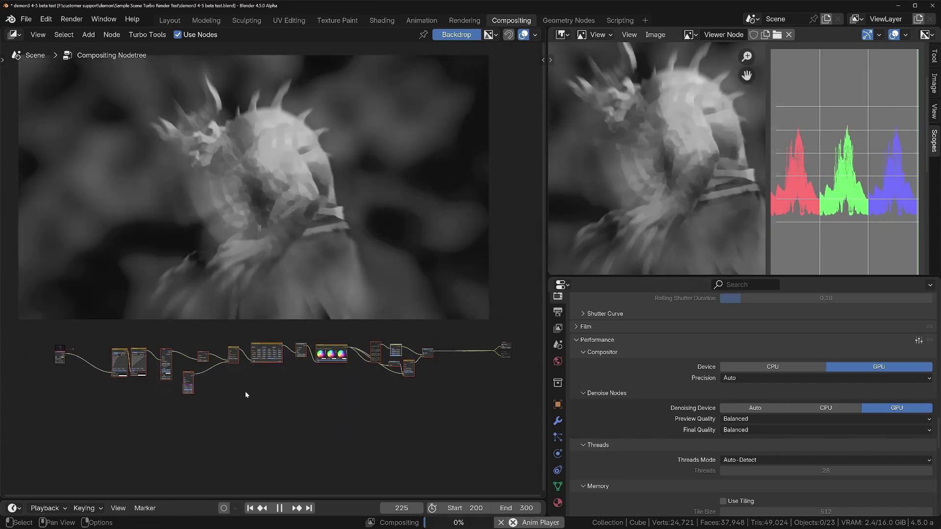
pyautogui.moveTo(246, 392); pyautogui.dragTo(247, 384, button='middle')
pyautogui.hotkey('shift', 'd')
pyautogui.click(253, 420)
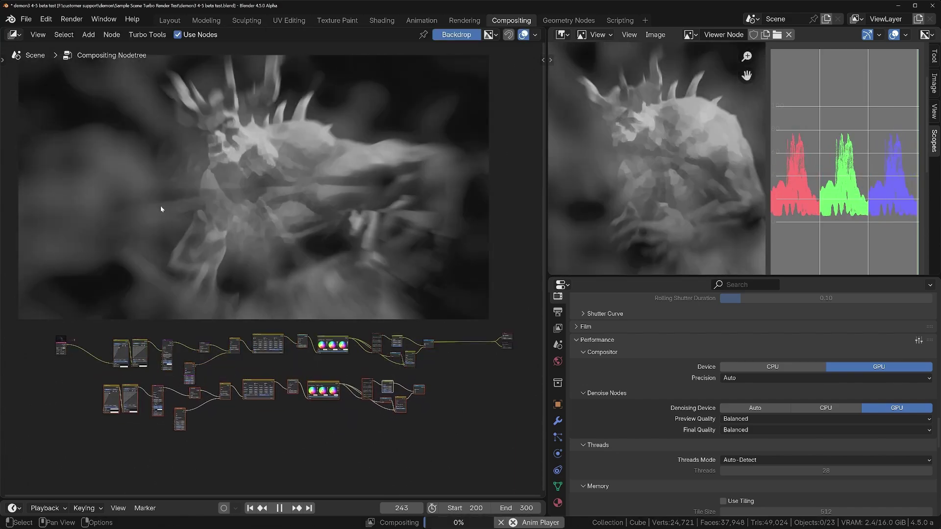
pyautogui.scroll(4, 80, 389)
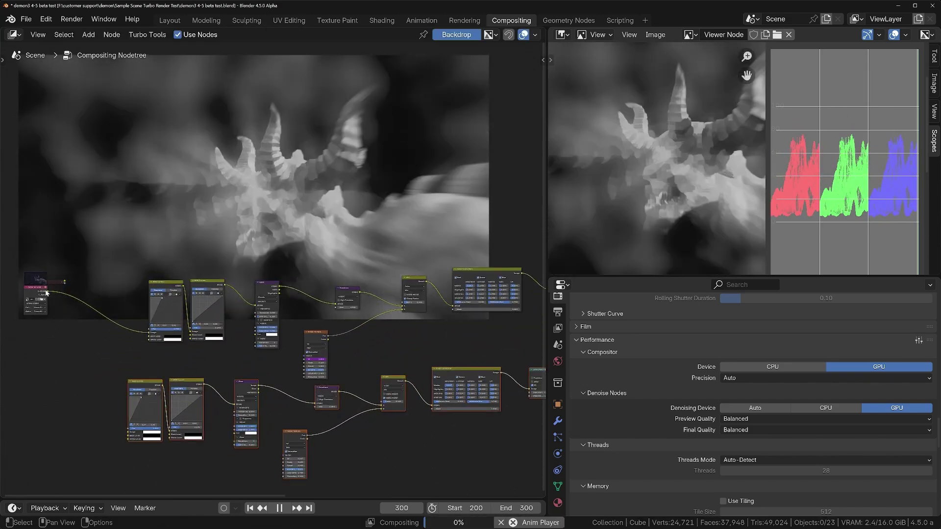
pyautogui.moveTo(48, 293); pyautogui.dragTo(128, 432)
pyautogui.moveTo(508, 375); pyautogui.dragTo(178, 370, button='middle')
# Insert a copy of the Mix node before the Viewer, feeding the lower branch into its B input
pyautogui.moveTo(365, 323); pyautogui.dragTo(160, 329, button='middle')
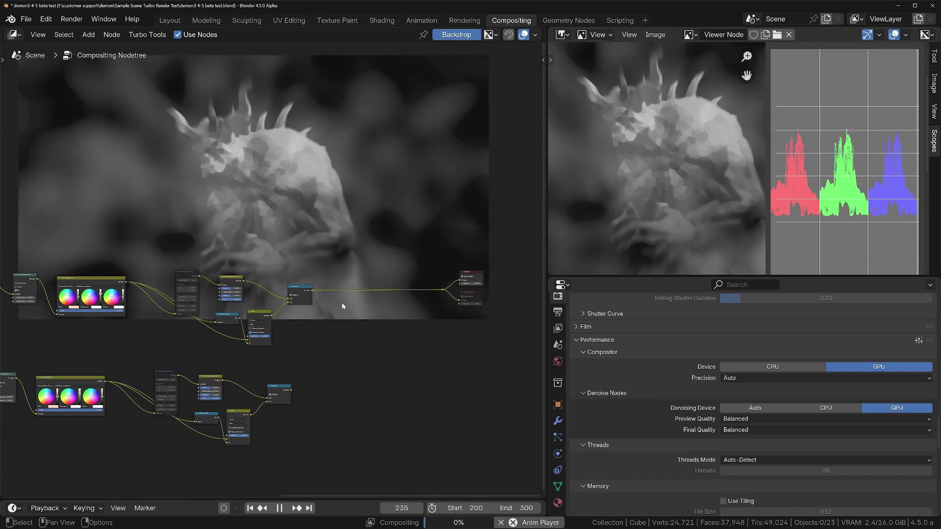
pyautogui.scroll(5, 342, 305)
pyautogui.scroll(1, 338, 302)
pyautogui.click(199, 326)
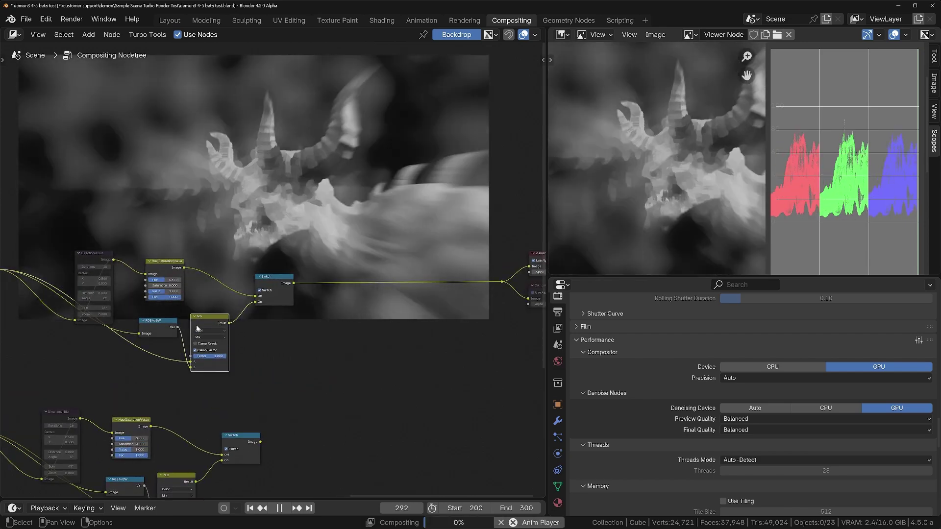
pyautogui.hotkey('shift', 'd')
pyautogui.click(440, 271)
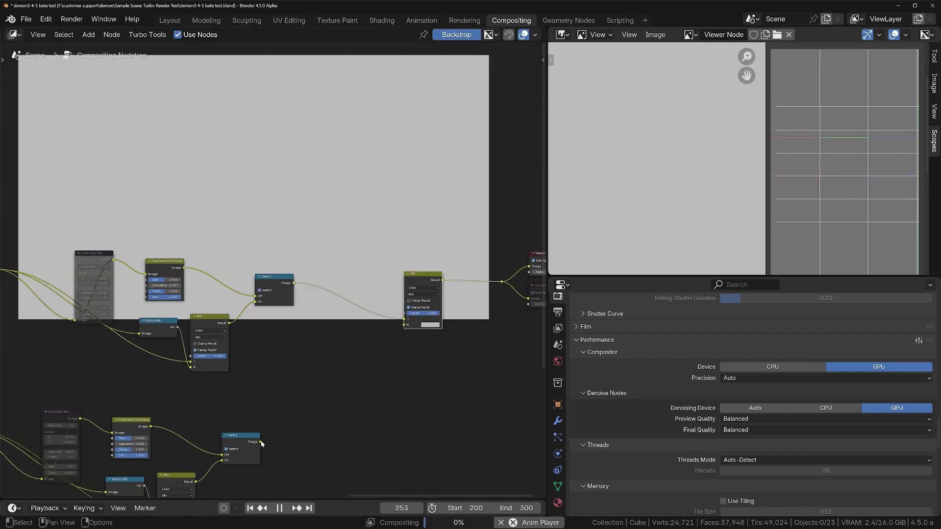
pyautogui.moveTo(405, 330); pyautogui.dragTo(404, 326)
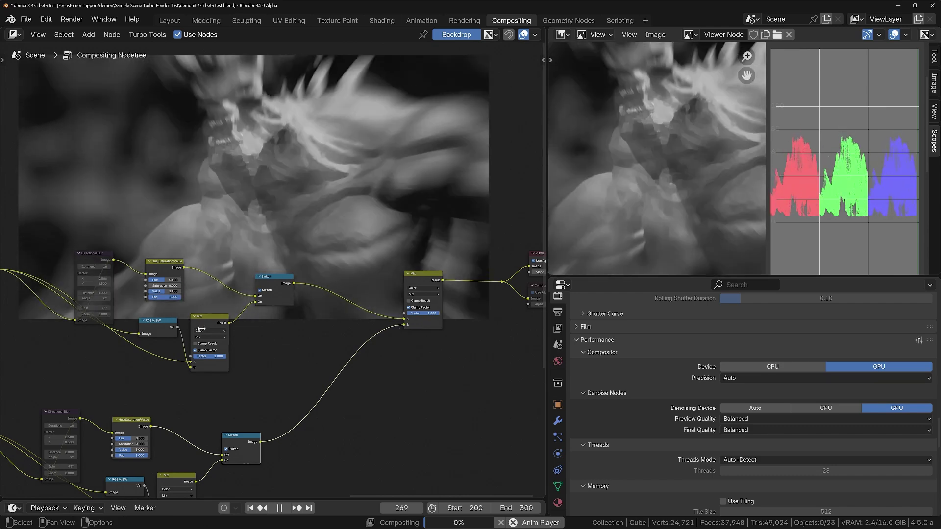
# Duplicate the lower chain again further down and link the render output to its RGB Curves
pyautogui.moveTo(294, 403); pyautogui.dragTo(490, 401, button='middle')
pyautogui.scroll(-4, 416, 405)
pyautogui.scroll(-4, 255, 363)
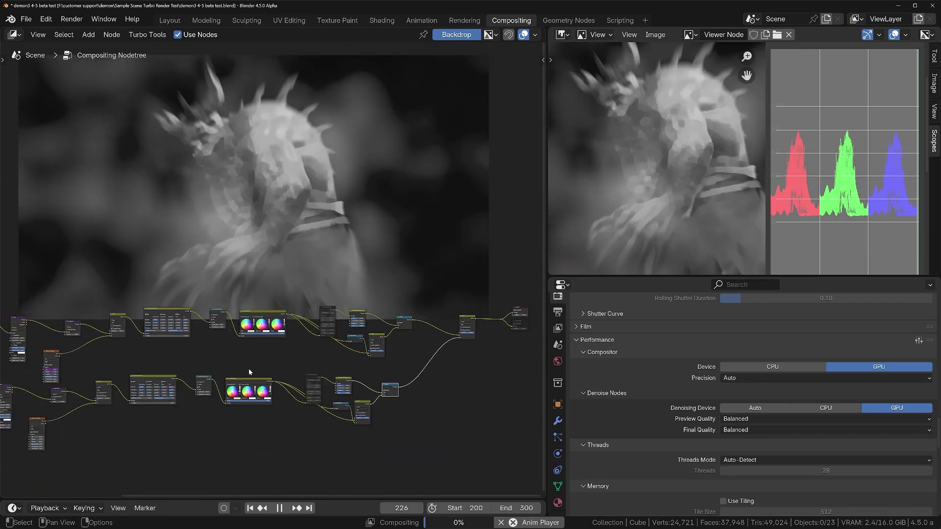
pyautogui.moveTo(43, 351); pyautogui.dragTo(95, 317, button='middle')
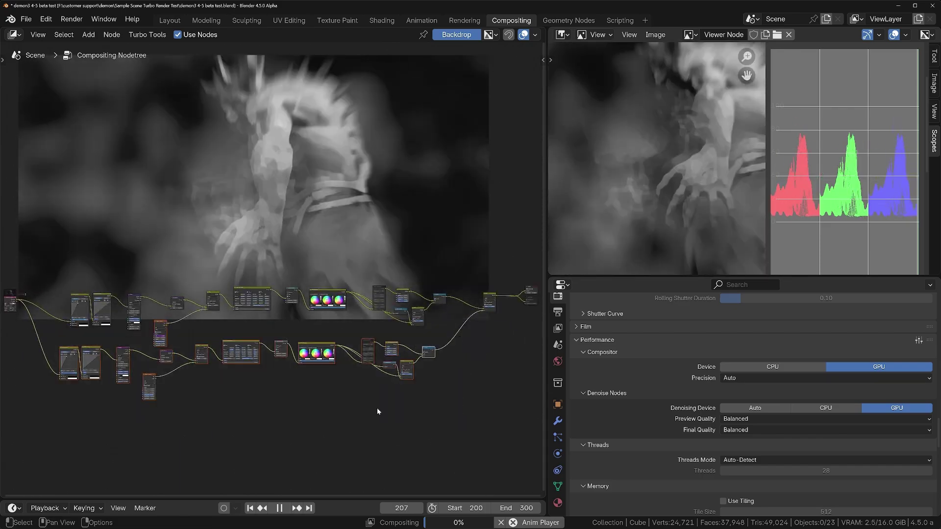
pyautogui.hotkey('shift', 'd')
pyautogui.click(384, 491)
pyautogui.scroll(7, 135, 399)
pyautogui.moveTo(135, 398); pyautogui.dragTo(332, 338, button='middle')
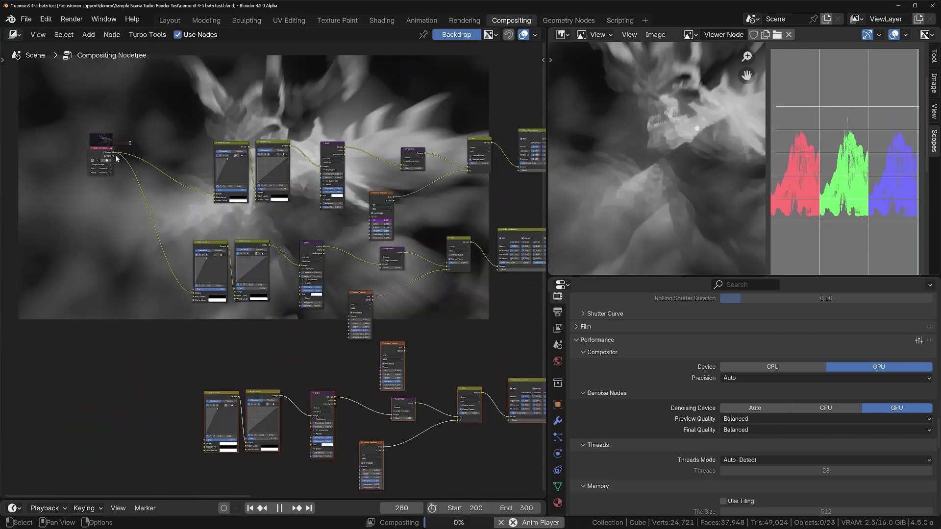
pyautogui.moveTo(109, 156); pyautogui.dragTo(114, 364)
pyautogui.scroll(7, 141, 374)
pyautogui.moveTo(142, 373); pyautogui.dragTo(131, 303, button='middle')
pyautogui.moveTo(95, 275); pyautogui.dragTo(254, 436)
# Add another Mix copy near the outputs and connect the lower Switch output into it
pyautogui.scroll(-8, 274, 422)
pyautogui.moveTo(432, 314); pyautogui.dragTo(142, 294, button='middle')
pyautogui.scroll(6, 491, 209)
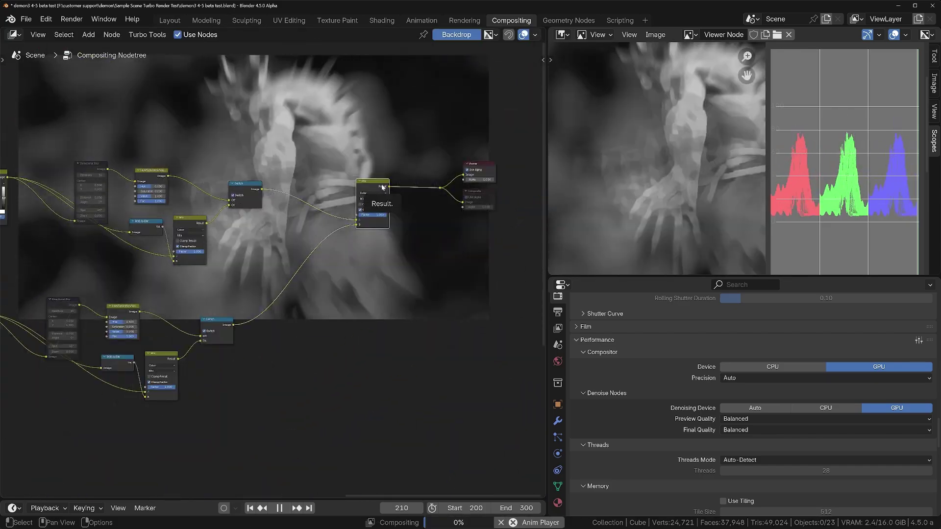
pyautogui.click(382, 189)
pyautogui.hotkey('shift', 'd')
pyautogui.click(427, 194)
pyautogui.scroll(-4, 411, 211)
pyautogui.moveTo(265, 379); pyautogui.dragTo(372, 159)
pyautogui.scroll(7, 365, 186)
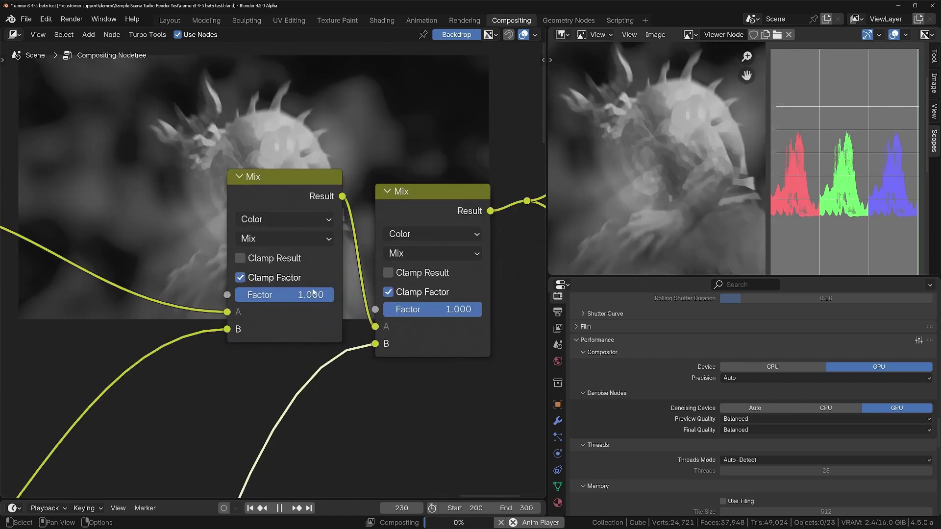
# Set the left and right Mix node Factors to 0.5 and frame the whole node tree
pyautogui.click(287, 294)
pyautogui.write('0.5')
pyautogui.press('Return')
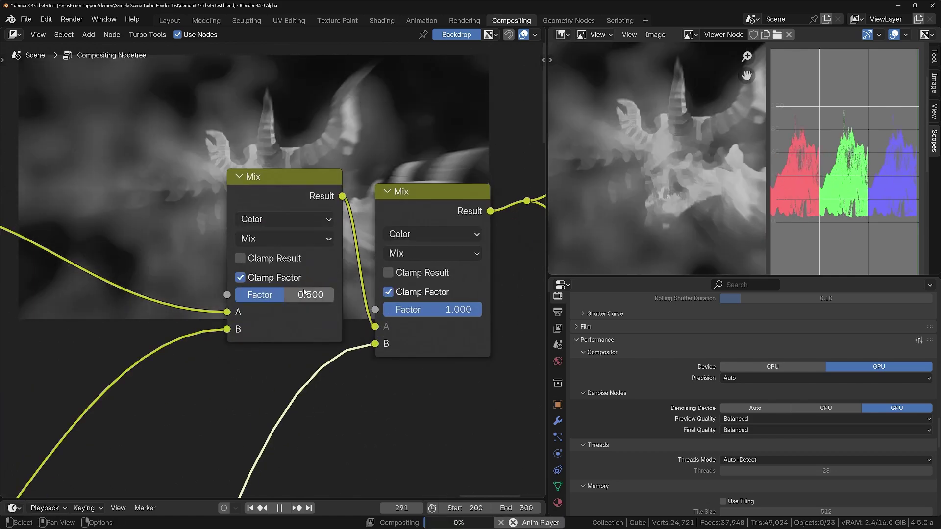
pyautogui.click(439, 310)
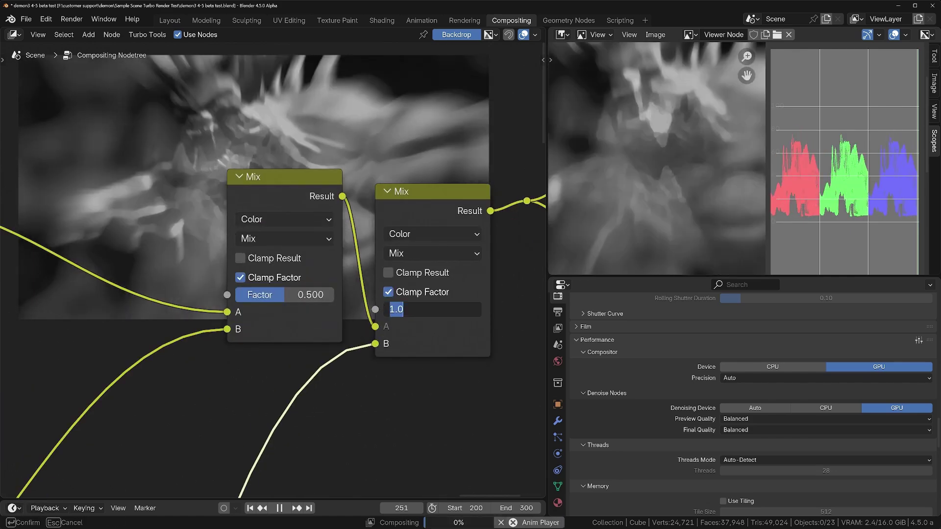
pyautogui.write('0.5')
pyautogui.press('Return')
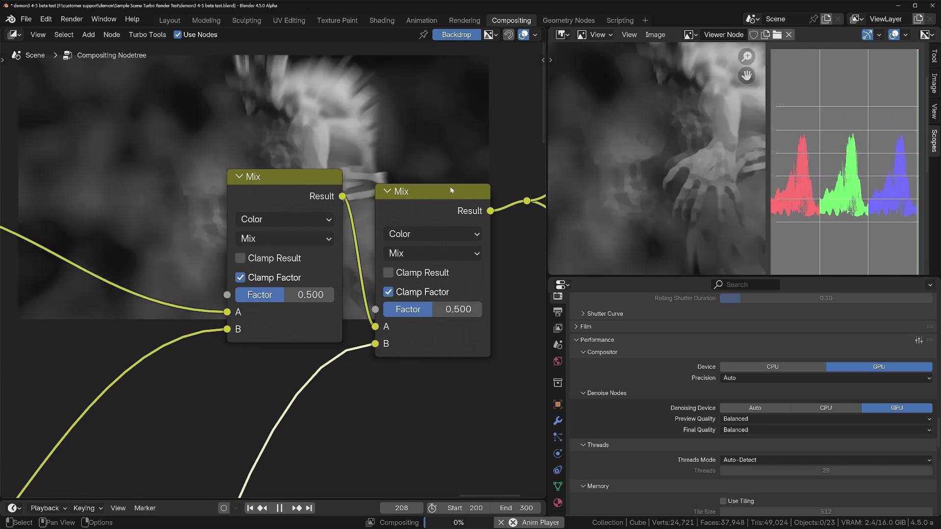
pyautogui.moveTo(389, 282); pyautogui.dragTo(296, 308, button='middle')
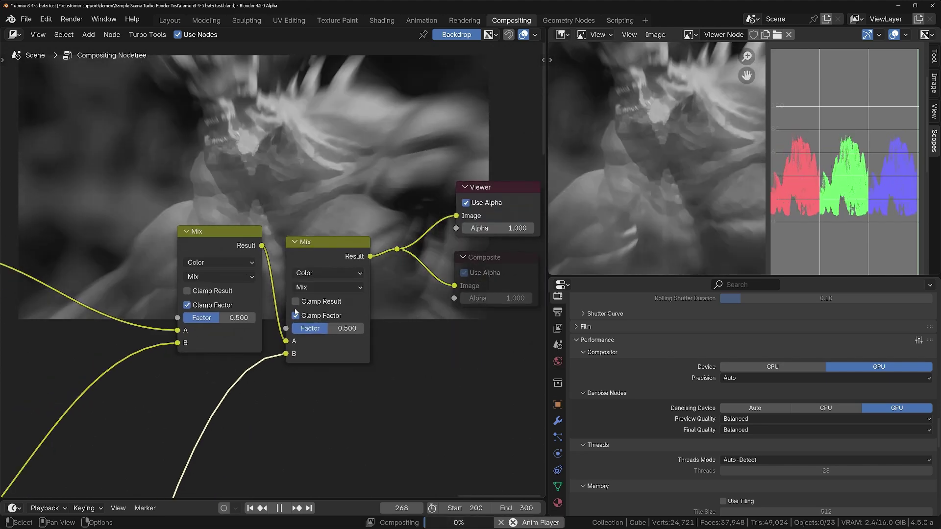
pyautogui.press('Home')
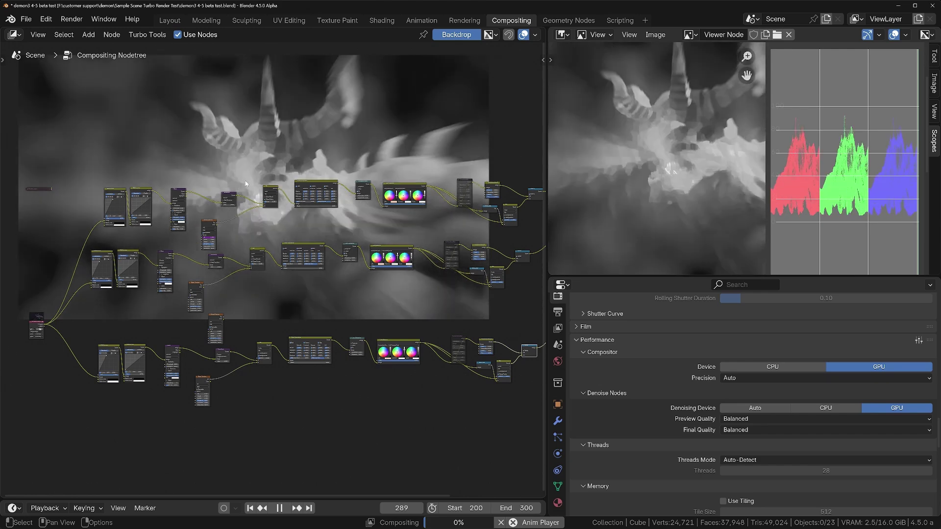
# Move the cached render image node further left
pyautogui.moveTo(410, 248); pyautogui.dragTo(258, 309, button='middle')
pyautogui.scroll(-4, 270, 315)
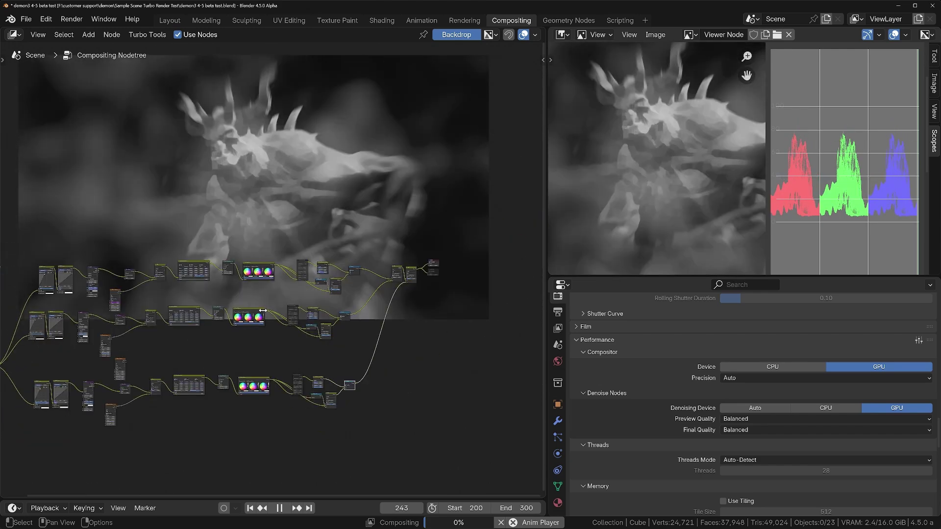
pyautogui.scroll(1, 274, 319)
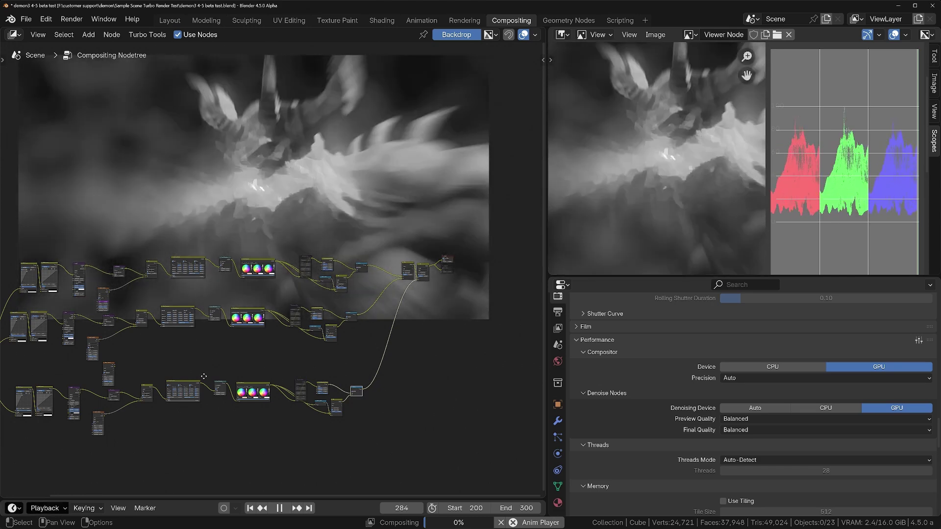
pyautogui.moveTo(151, 360); pyautogui.dragTo(265, 338, button='middle')
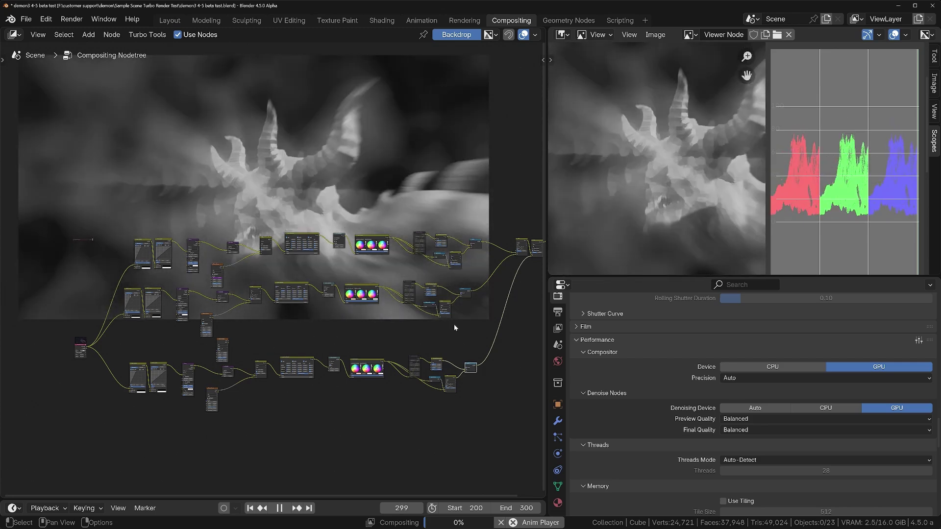
pyautogui.scroll(9, 101, 409)
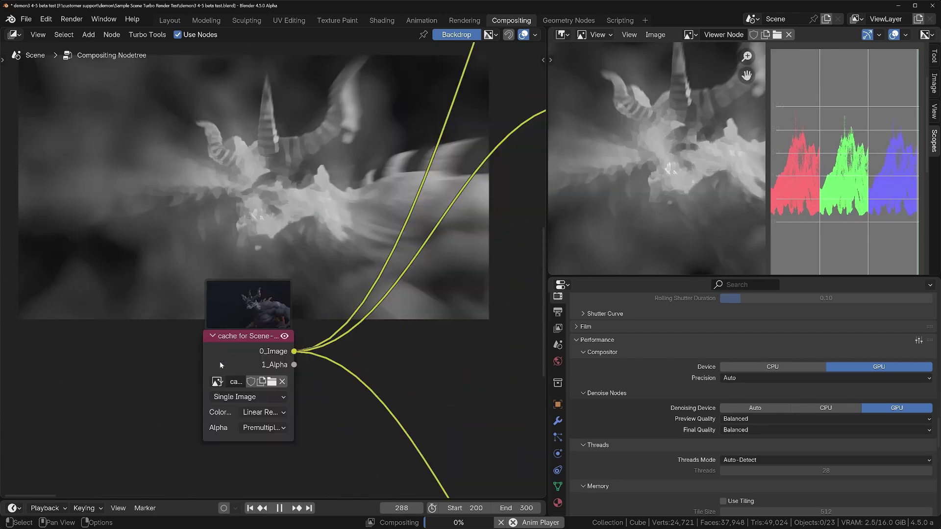
pyautogui.scroll(3, 220, 364)
pyautogui.click(235, 346)
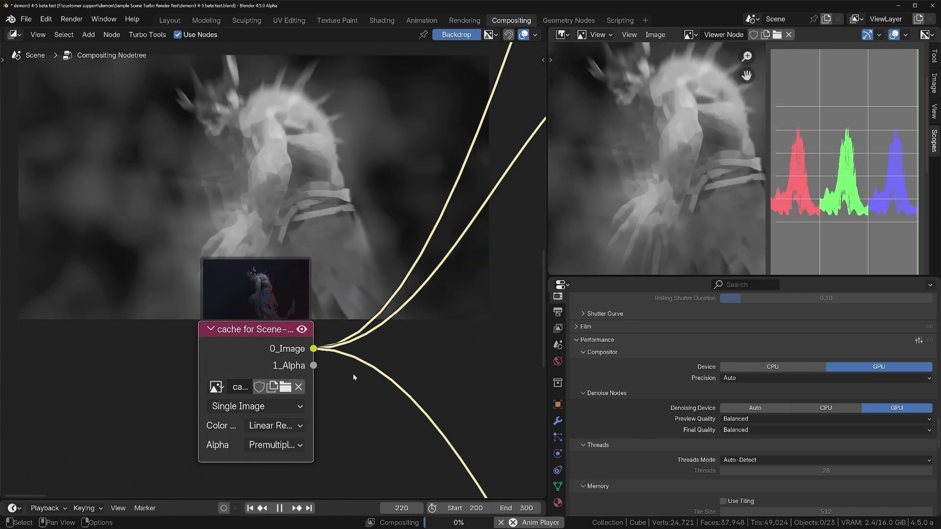
pyautogui.press('g')
pyautogui.click(190, 376)
# Route the image's three links through one reroute point, then enlarge the timeline and node editor areas
pyautogui.moveTo(261, 284)
pyautogui.keyDown('shift'); pyautogui.mouseDown(button='right')
pyautogui.moveTo(278, 416)
pyautogui.moveTo(261, 428)
pyautogui.mouseUp(button='right'); pyautogui.keyUp('shift')
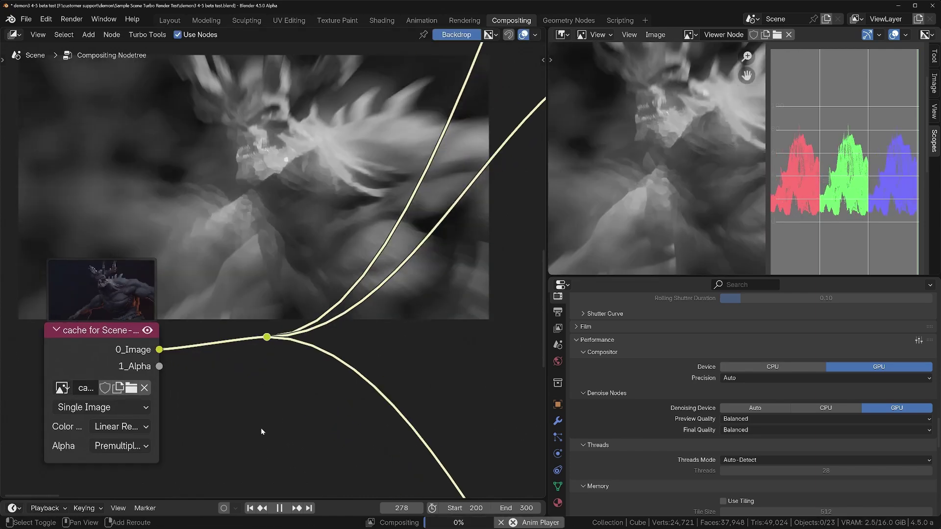
pyautogui.moveTo(267, 338); pyautogui.dragTo(401, 361)
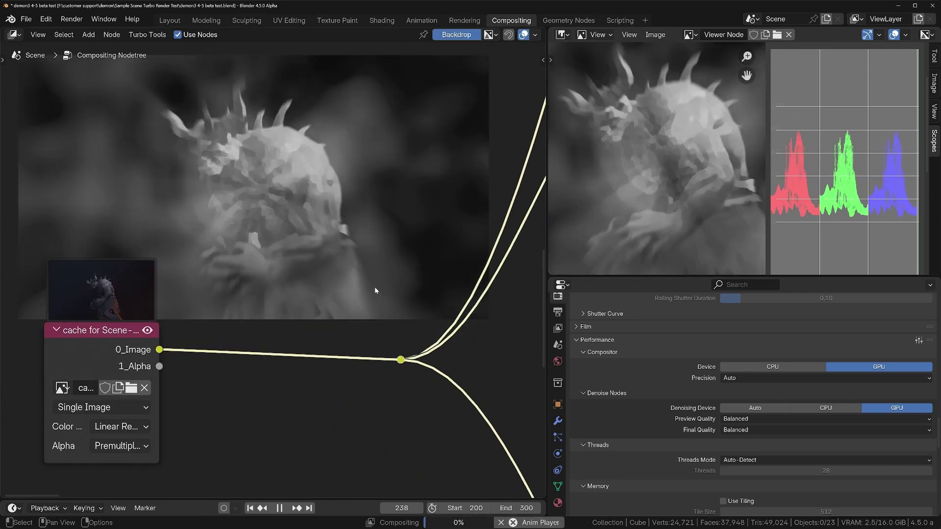
pyautogui.moveTo(384, 384); pyautogui.dragTo(222, 306, button='middle')
pyautogui.scroll(-9, 221, 306)
pyautogui.scroll(-5, 411, 345)
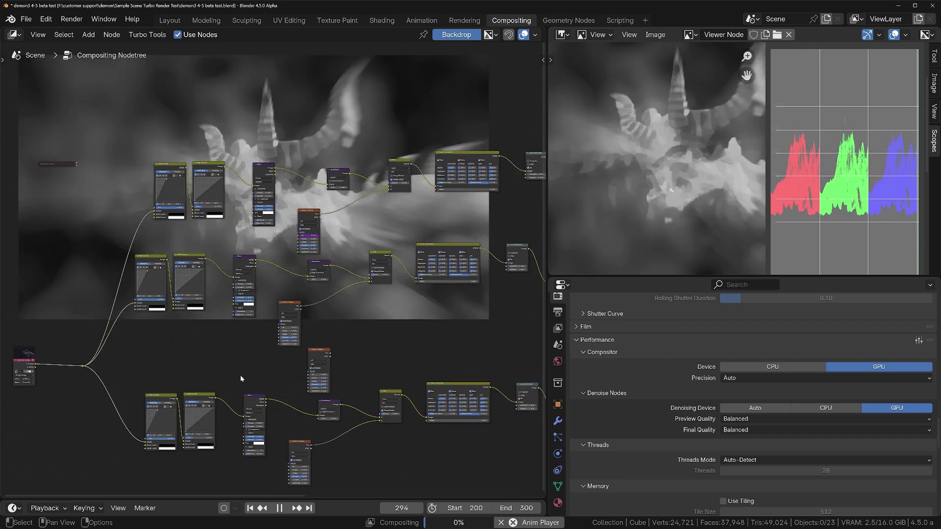
pyautogui.moveTo(109, 499); pyautogui.dragTo(109, 421)
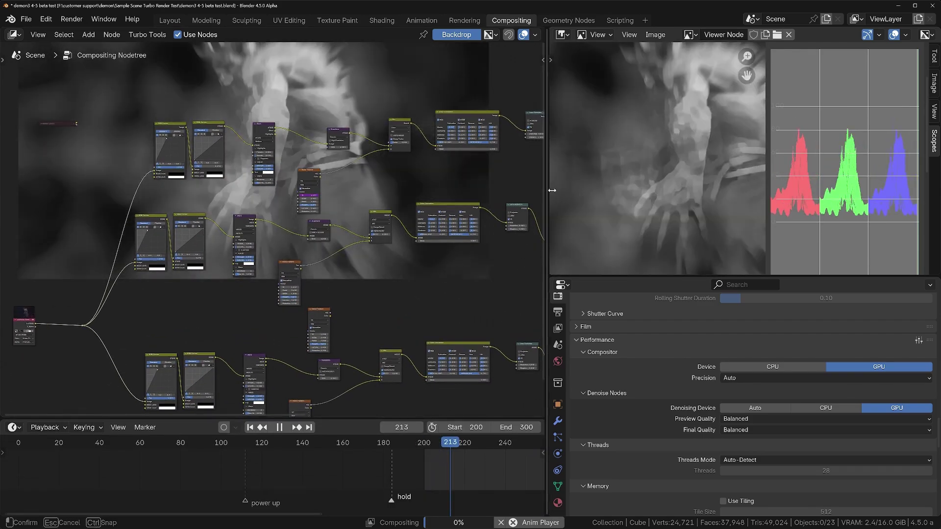
pyautogui.moveTo(546, 191); pyautogui.dragTo(732, 197)
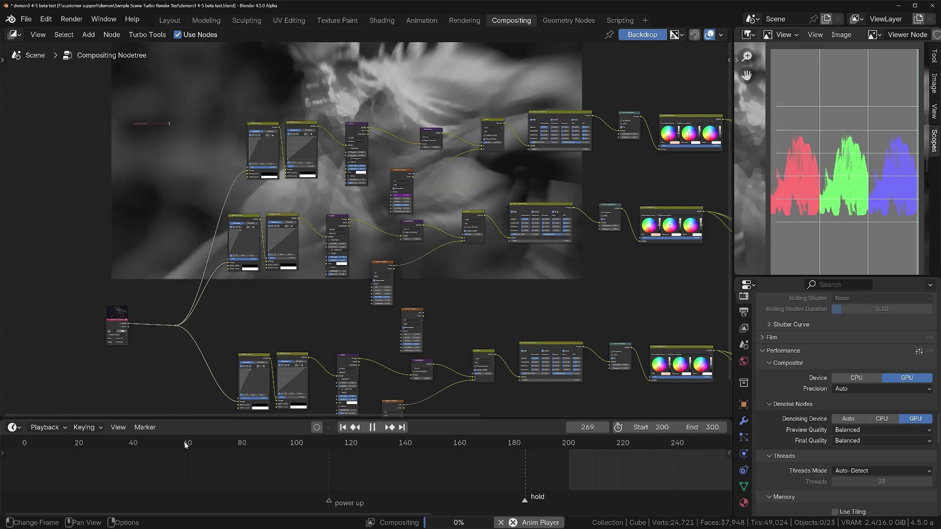
# Change the timeline area into a Graph Editor
pyautogui.click(14, 427)
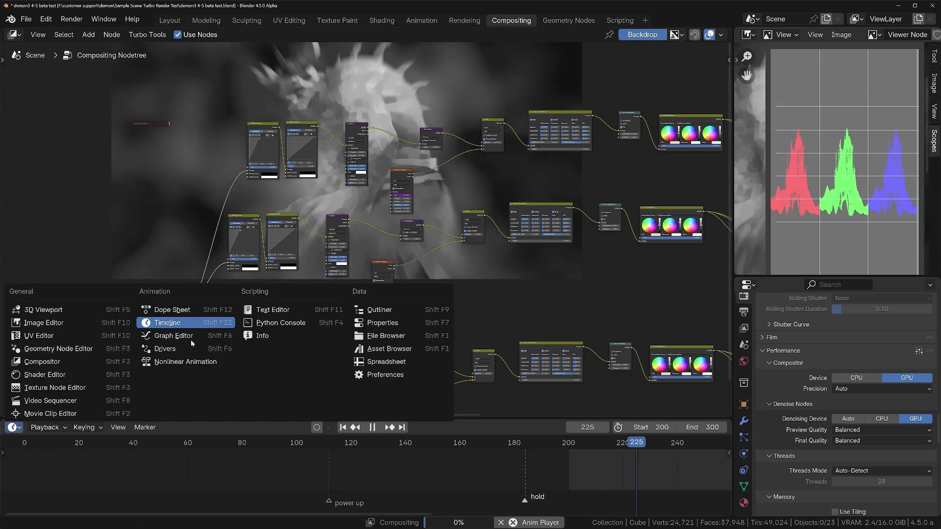
pyautogui.click(174, 336)
pyautogui.moveTo(215, 384); pyautogui.dragTo(234, 300, button='middle')
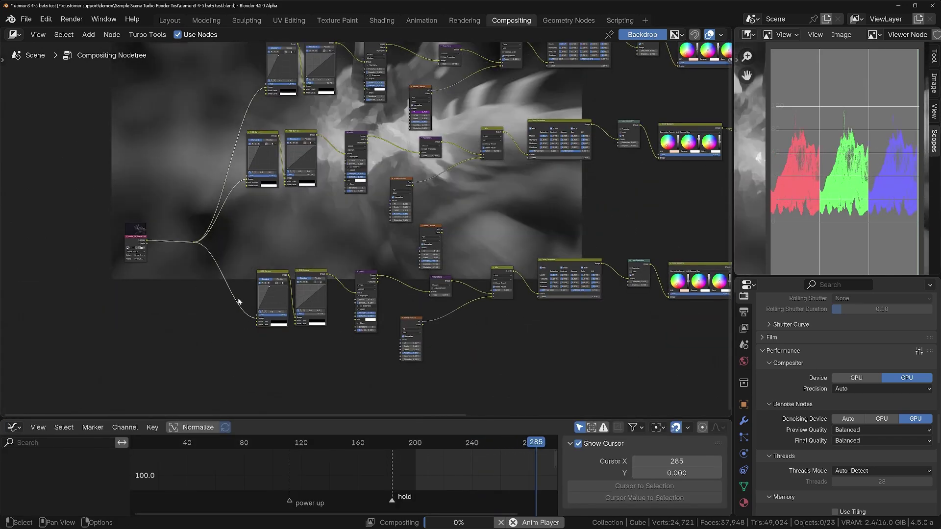
pyautogui.scroll(-3, 235, 299)
pyautogui.scroll(2, 296, 272)
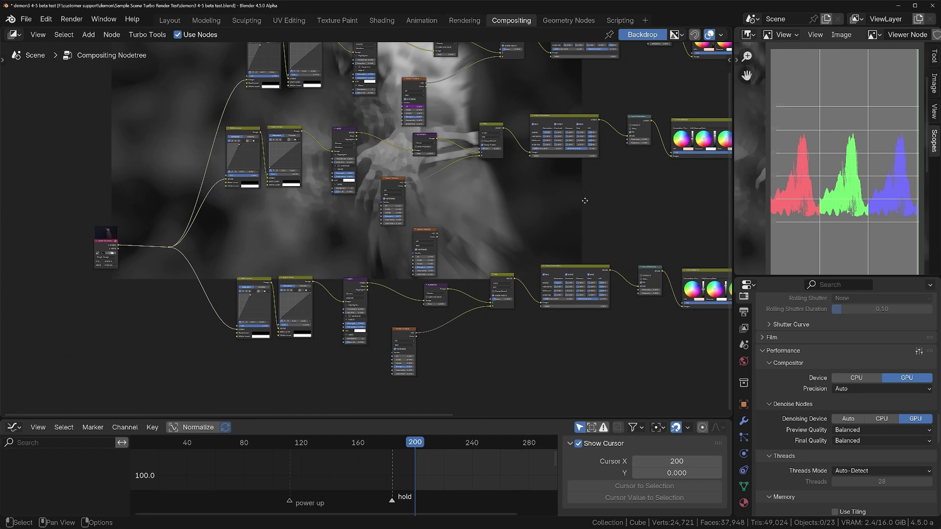
# Pan to the output end of the tree and box-select the Viewer and Composite nodes
pyautogui.moveTo(638, 185); pyautogui.dragTo(516, 229, button='middle')
pyautogui.moveTo(278, 245); pyautogui.dragTo(417, 289, button='middle')
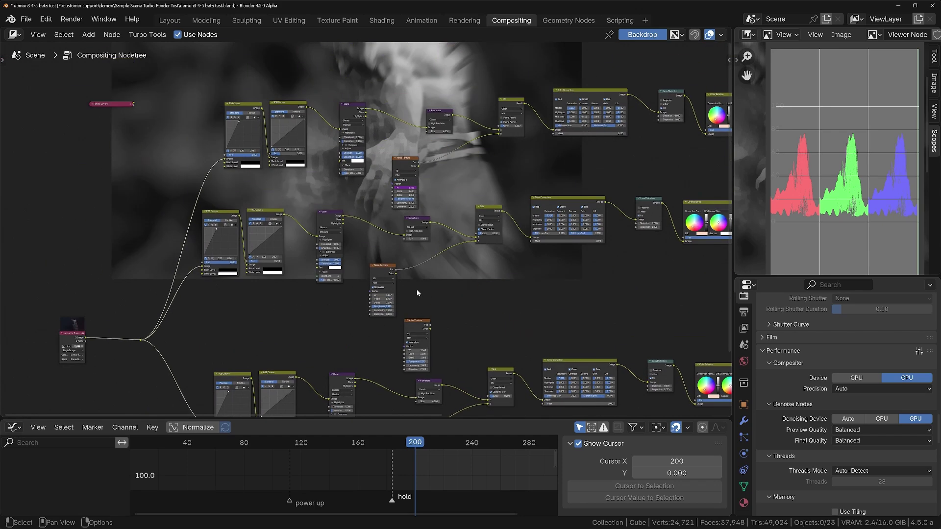
pyautogui.moveTo(512, 251); pyautogui.dragTo(167, 241, button='middle')
pyautogui.moveTo(638, 248); pyautogui.dragTo(329, 285, button='middle')
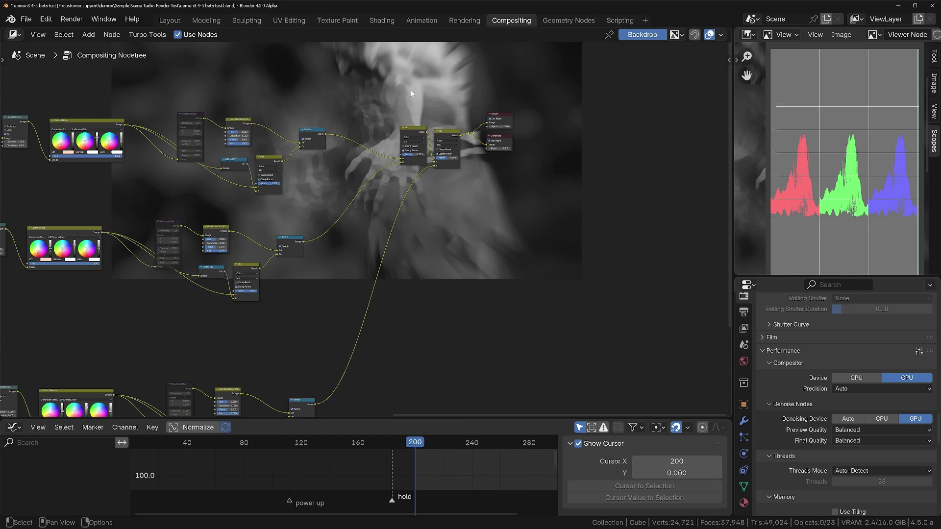
pyautogui.moveTo(479, 113); pyautogui.dragTo(491, 129)
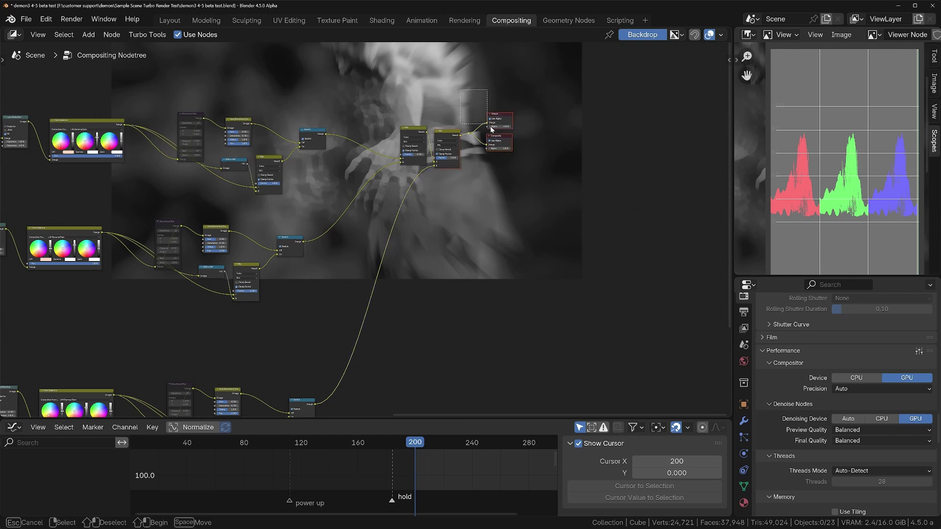
# Drop an RGB Curves node on the link after the final Mix and steepen its curve to brighten the image
pyautogui.hotkey('shift', 'a')
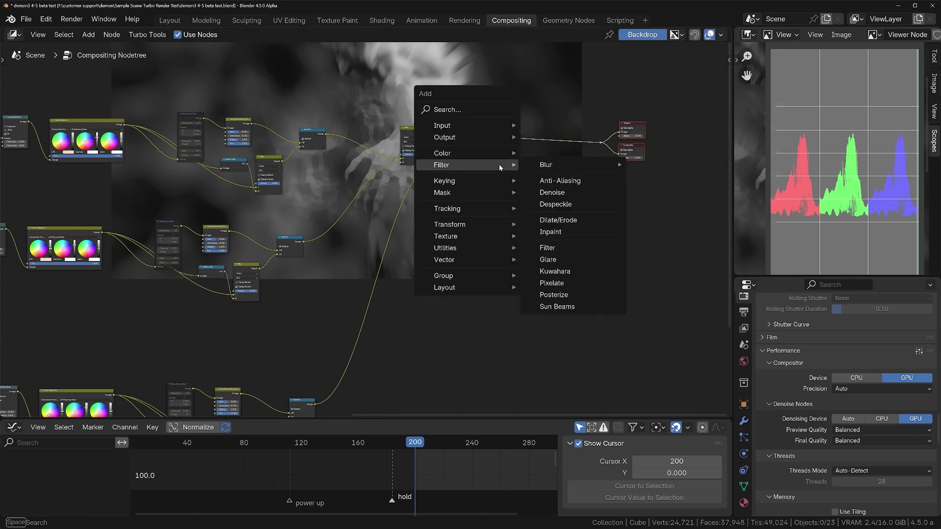
pyautogui.write('rgb')
pyautogui.press('Down')
pyautogui.press('Down')
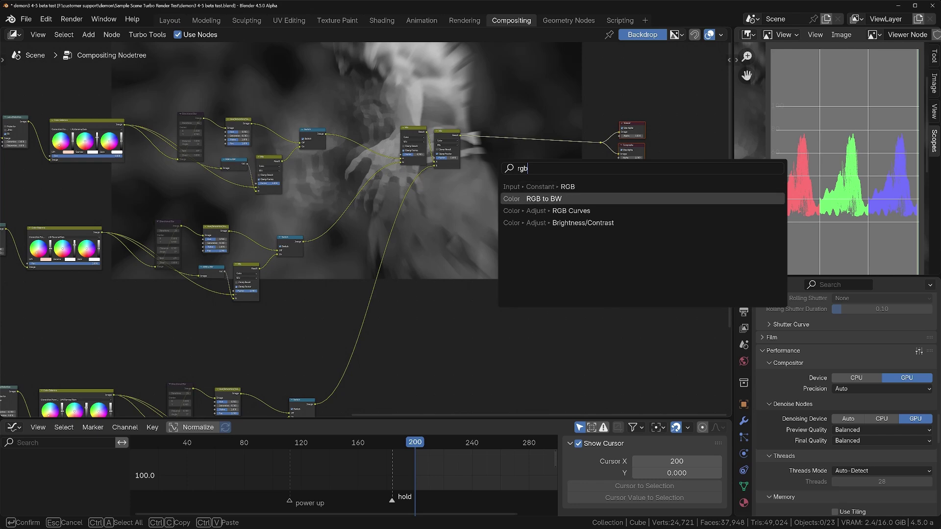
pyautogui.press('Return')
pyautogui.click(484, 103)
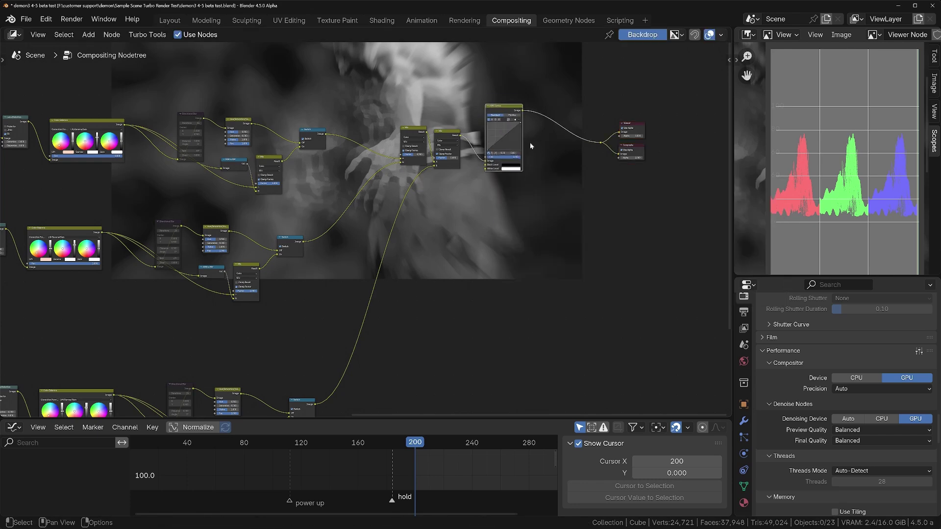
pyautogui.scroll(5, 485, 272)
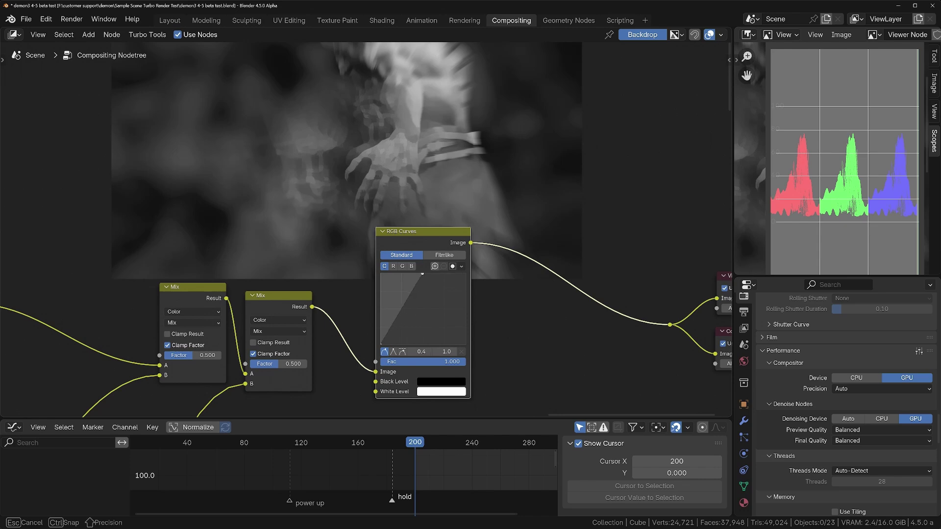
pyautogui.moveTo(396, 274); pyautogui.dragTo(386, 276)
pyautogui.moveTo(174, 356); pyautogui.dragTo(364, 177, button='middle')
pyautogui.scroll(-8, 364, 177)
pyautogui.scroll(8, 505, 188)
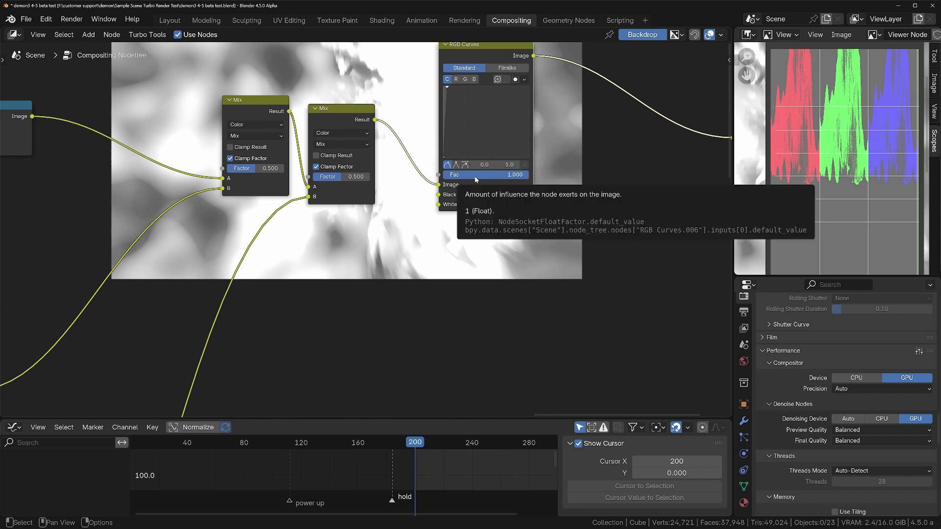
# Keyframe the RGB Curves Fac at frame 200 and enlarge the Graph Editor to show frames 0–300
pyautogui.press('i')
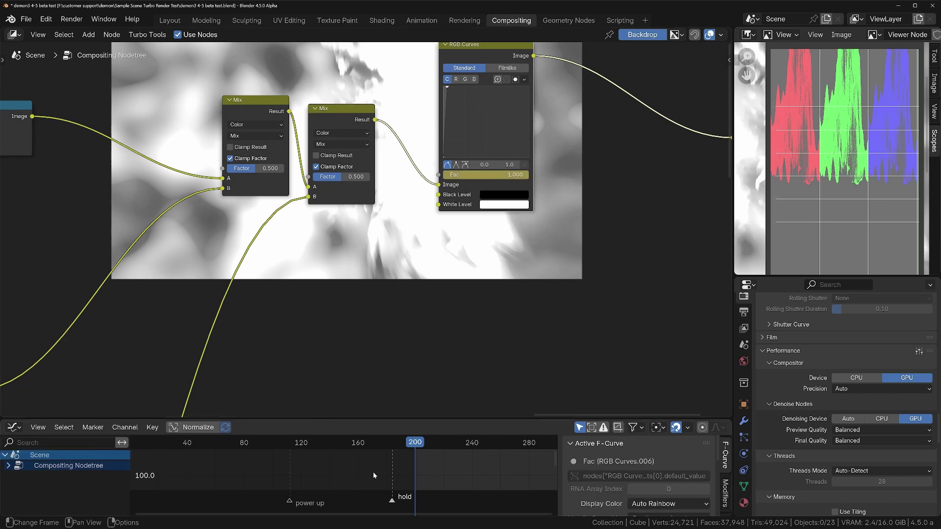
pyautogui.press('Home')
pyautogui.moveTo(390, 419); pyautogui.dragTo(422, 348)
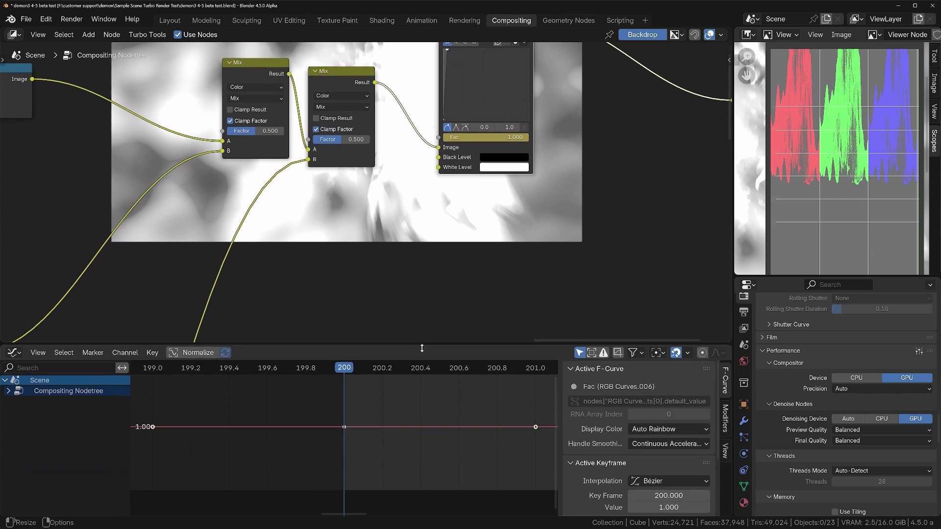
pyautogui.moveTo(448, 444); pyautogui.dragTo(301, 452, button='middle')
pyautogui.keyDown('ctrl'); pyautogui.moveTo(406, 443); pyautogui.dragTo(231, 439, button='middle'); pyautogui.keyUp('ctrl')
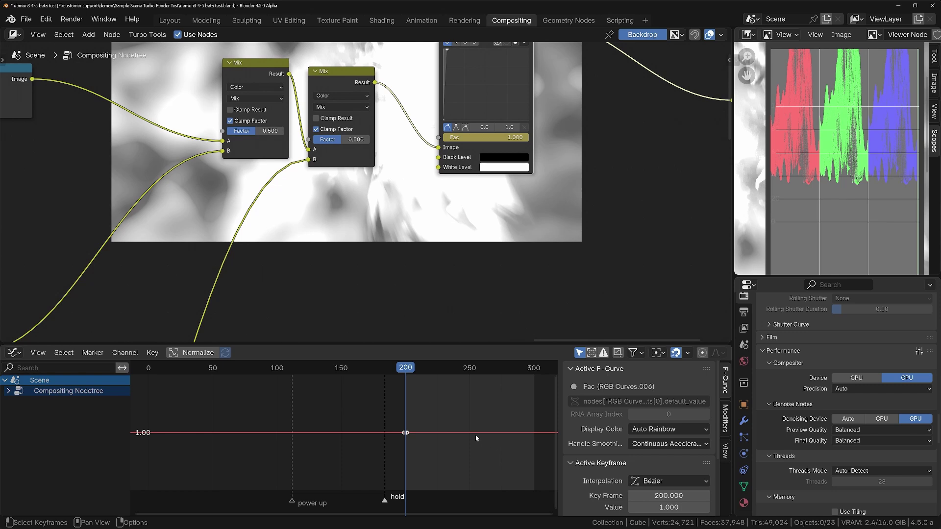
# Select the RGB Curves Fac channel and zoom the graph onto frames 180–290
pyautogui.click(3, 395)
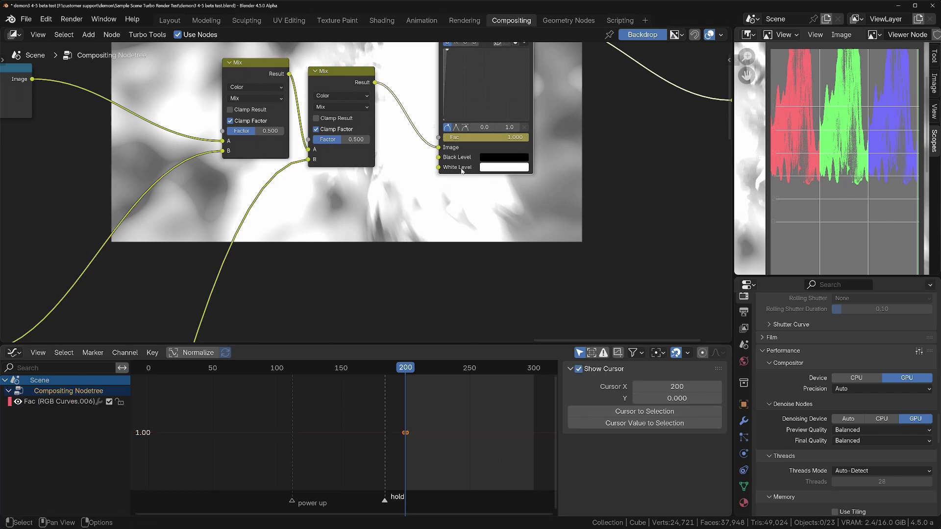
pyautogui.click(38, 403)
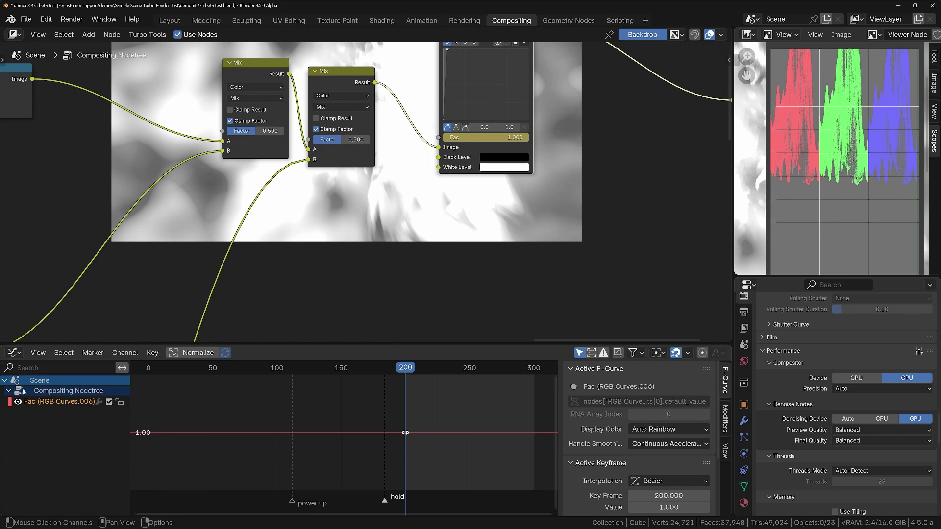
pyautogui.moveTo(449, 437); pyautogui.dragTo(281, 409, button='middle')
pyautogui.keyDown('ctrl'); pyautogui.moveTo(281, 410); pyautogui.dragTo(321, 483, button='middle'); pyautogui.keyUp('ctrl')
pyautogui.moveTo(325, 441); pyautogui.dragTo(244, 352, button='middle')
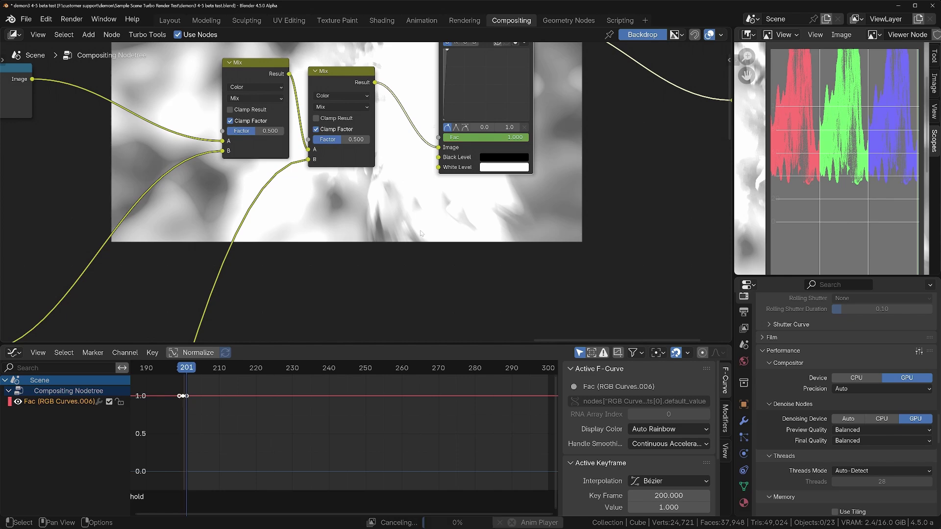
pyautogui.moveTo(429, 193); pyautogui.dragTo(379, 263, button='middle')
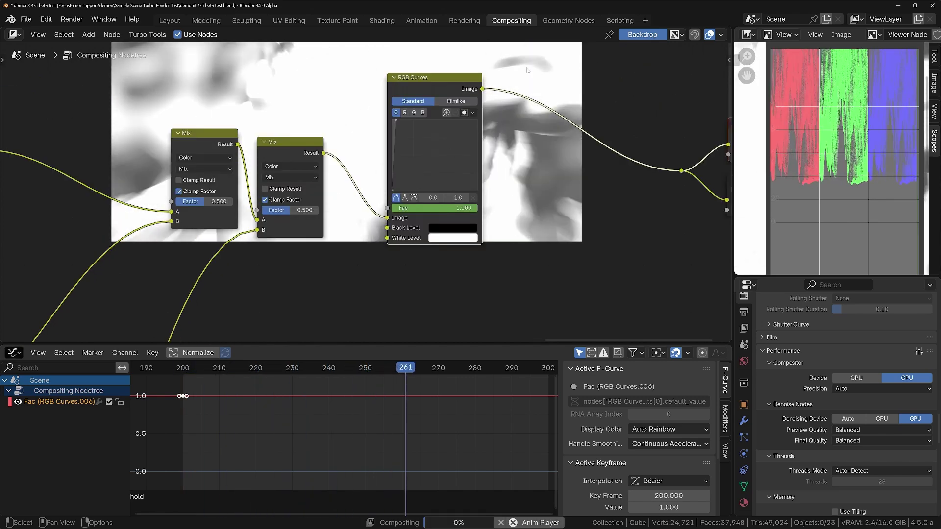
pyautogui.scroll(-5, 429, 169)
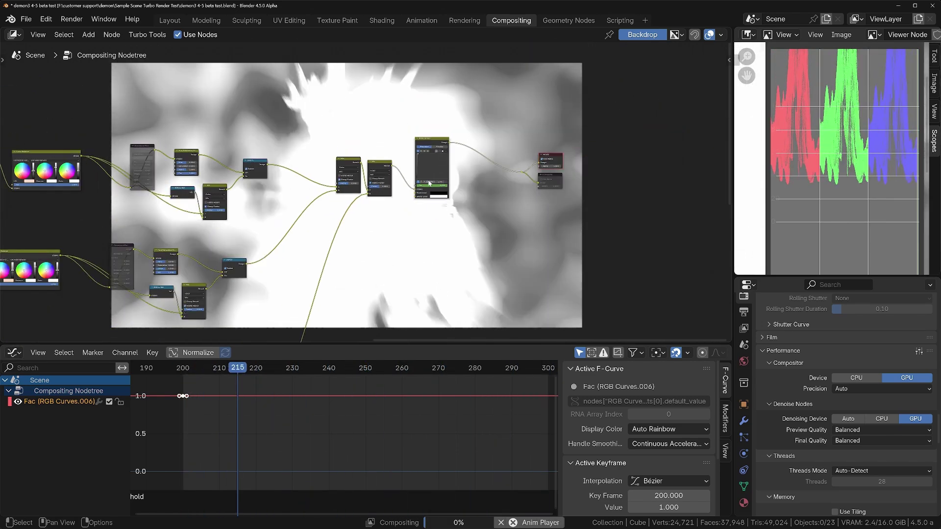
pyautogui.moveTo(430, 184); pyautogui.dragTo(175, 242, button='middle')
pyautogui.scroll(-4, 185, 282)
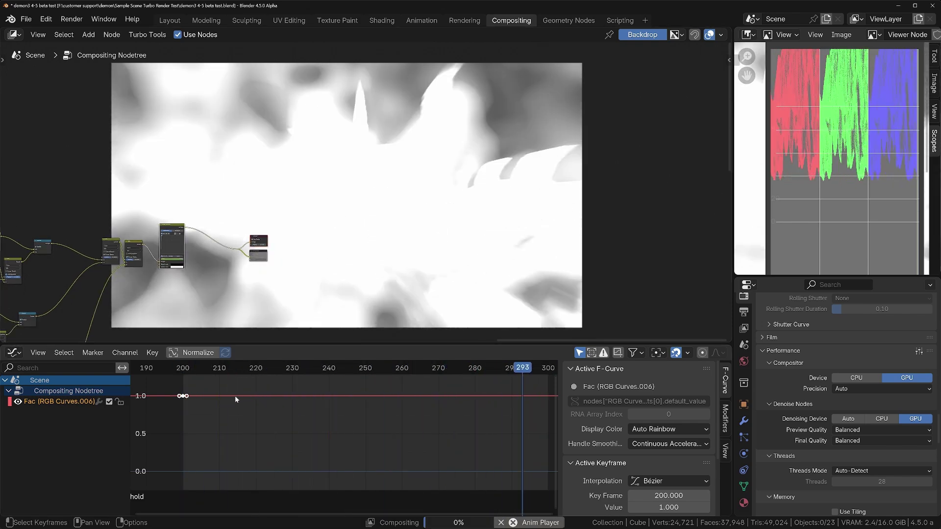
# Add Fac keyframes near frames 222 and 267, dropping the frame-222 key to about 0.075
pyautogui.keyDown('ctrl'); pyautogui.rightClick(263, 395); pyautogui.keyUp('ctrl')
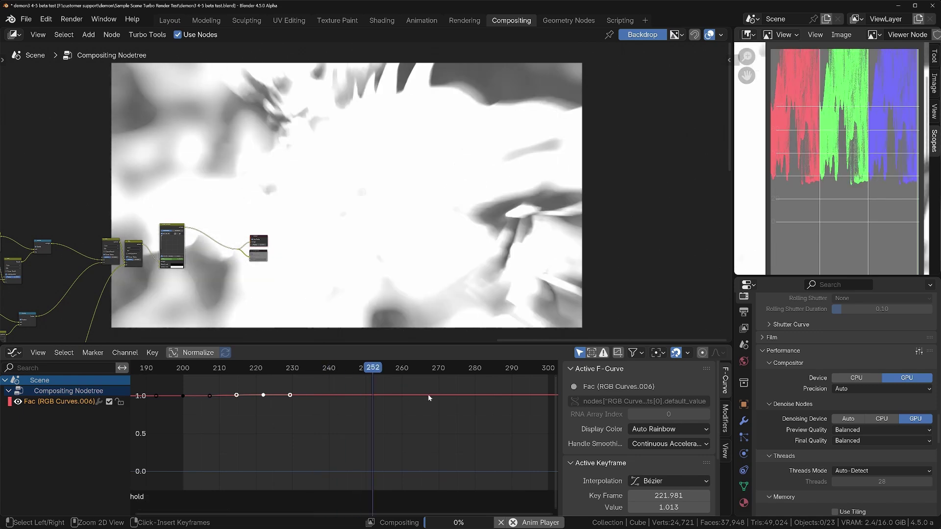
pyautogui.keyDown('ctrl'); pyautogui.rightClick(429, 395); pyautogui.keyUp('ctrl')
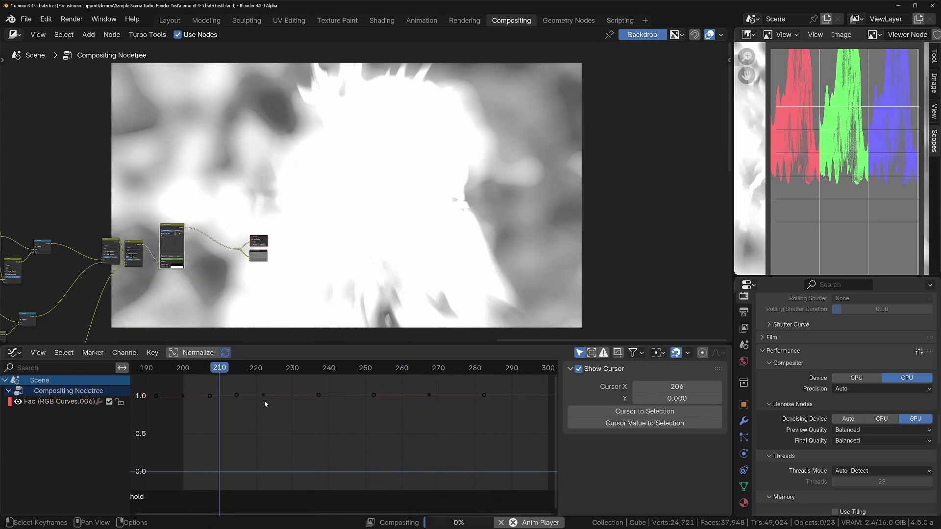
pyautogui.click(264, 395)
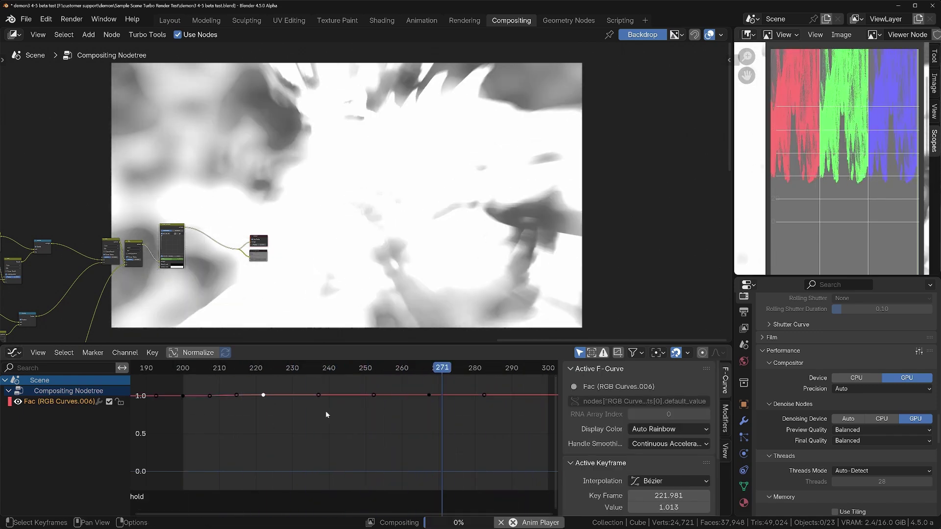
pyautogui.press('g')
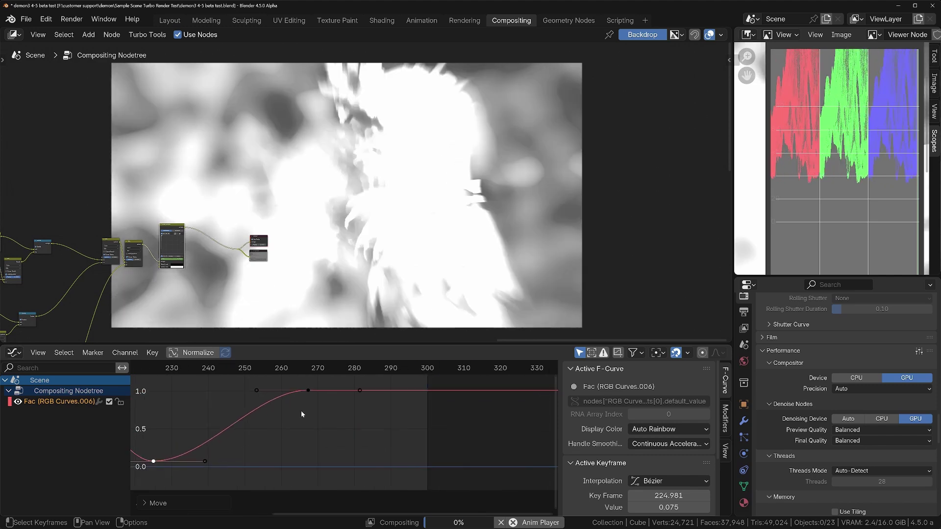
# Shift the top Fac keyframe later to around frame 297 at value 1.0
pyautogui.moveTo(287, 383); pyautogui.dragTo(321, 401)
pyautogui.press('g')
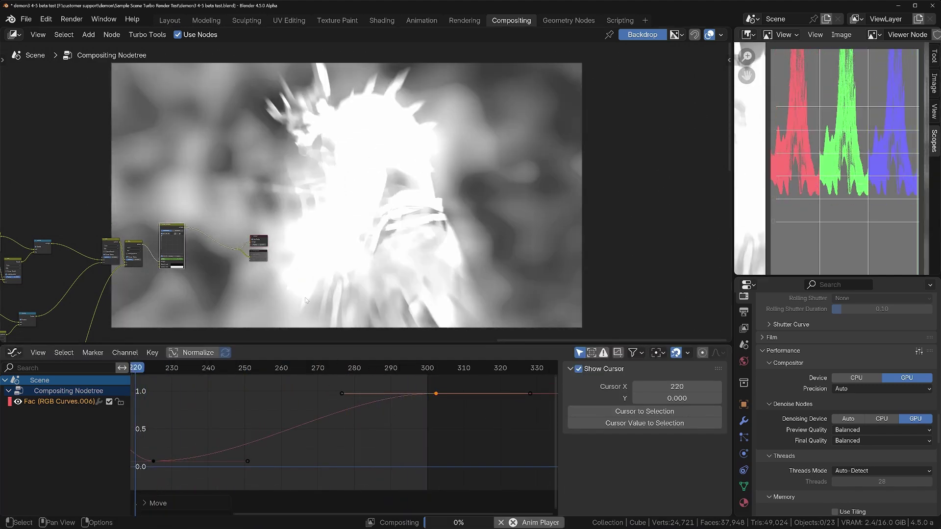
pyautogui.moveTo(297, 434); pyautogui.dragTo(367, 436, button='middle')
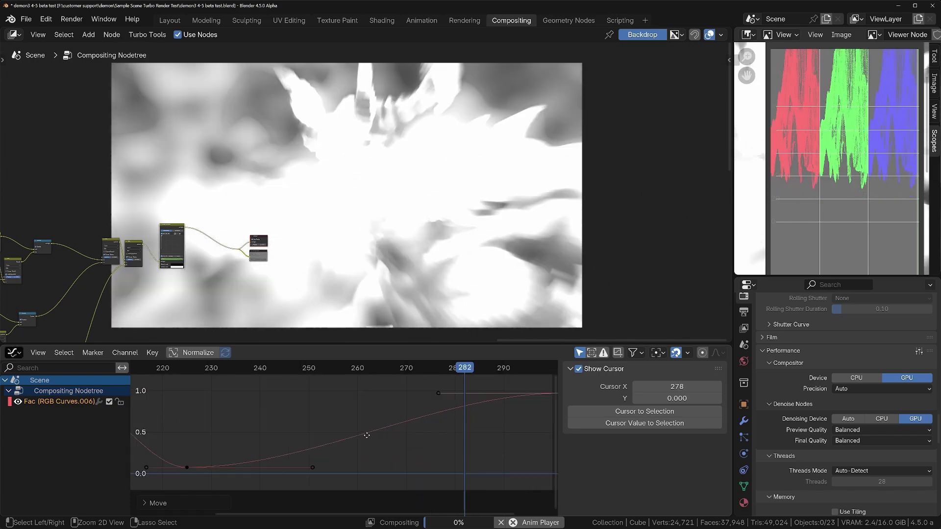
pyautogui.moveTo(175, 255); pyautogui.dragTo(272, 303, button='middle')
pyautogui.scroll(5, 418, 207)
pyautogui.scroll(4, 336, 267)
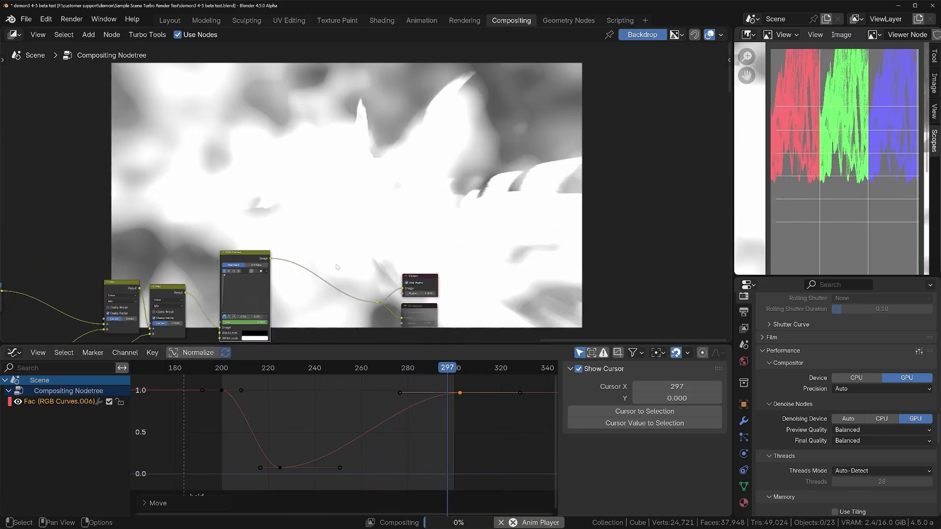
# Add a Lens Distortion node onto the RGB Curves-to-Viewer link
pyautogui.hotkey('shift', 'a')
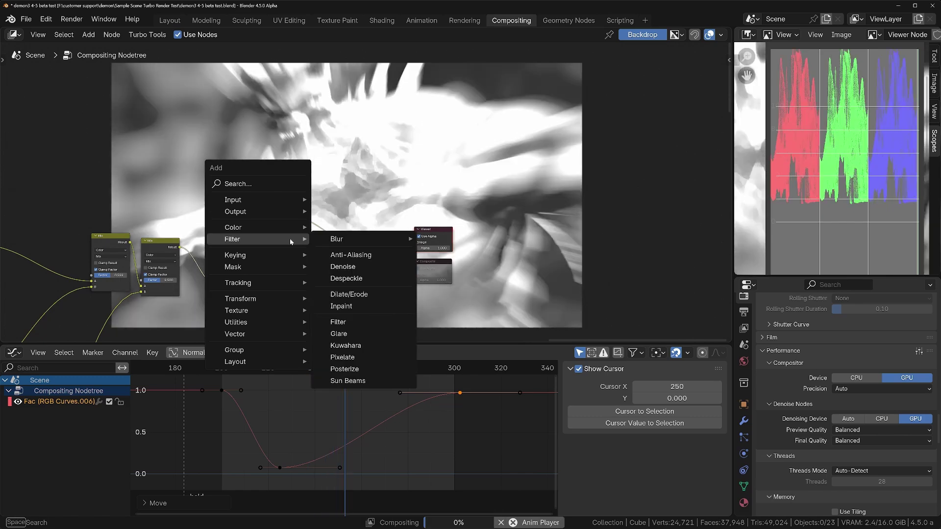
pyautogui.write('lens')
pyautogui.press('Return')
pyautogui.click(292, 236)
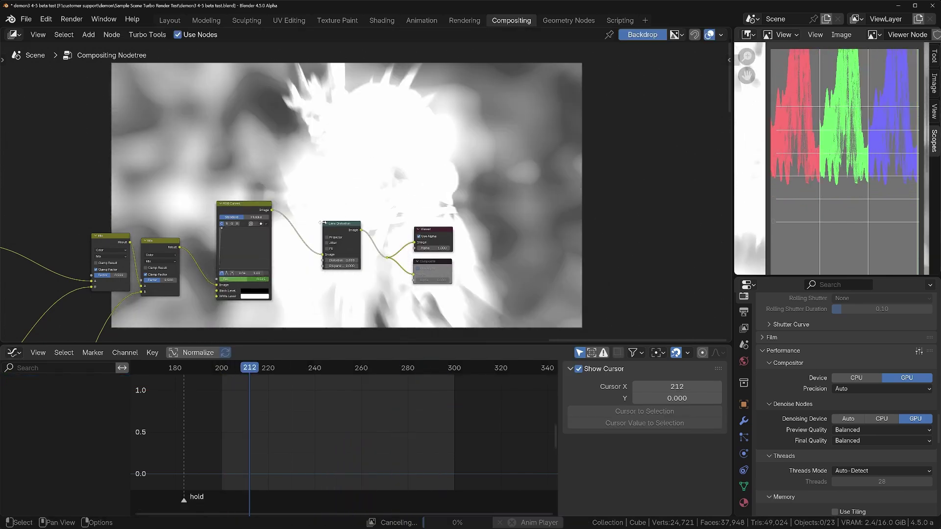
pyautogui.scroll(6, 338, 264)
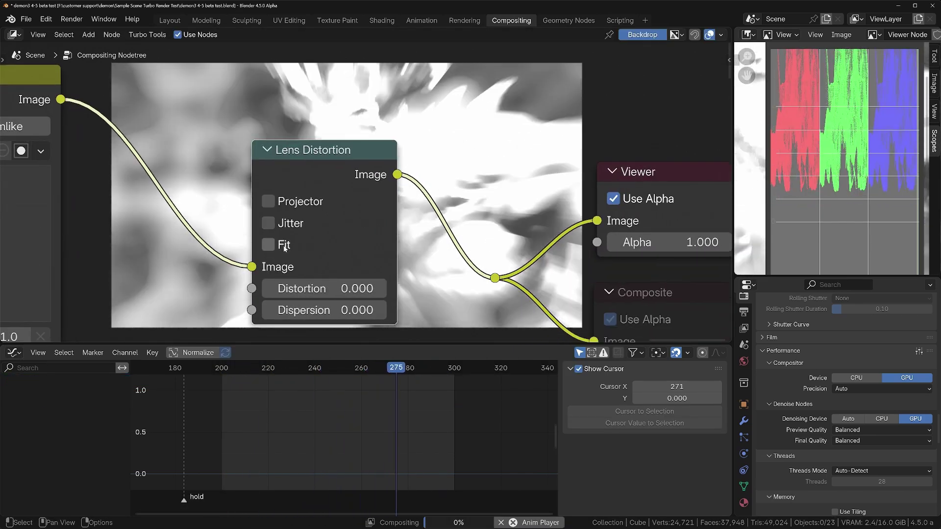
pyautogui.scroll(-5, 297, 293)
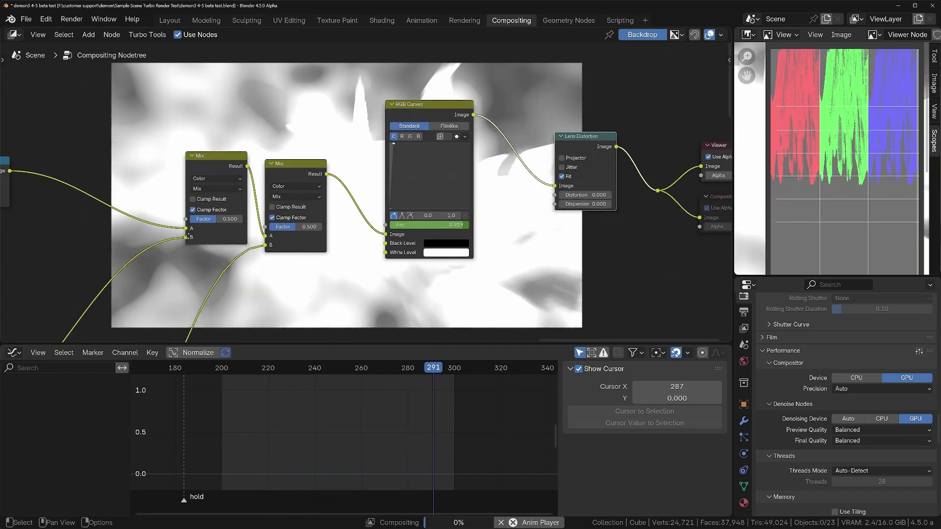
pyautogui.scroll(-2, 384, 223)
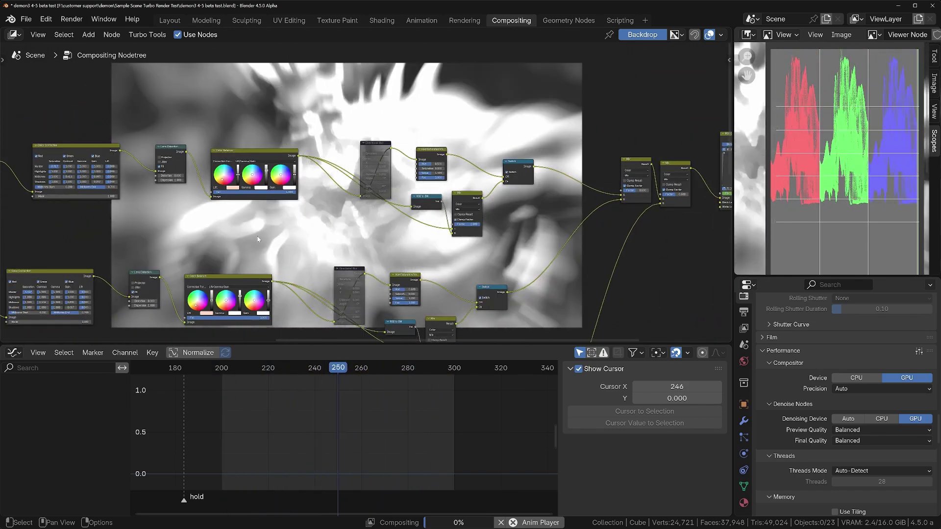
# Set Lens Distortion to Fit, Dispersion 1.000 and Distortion -0.999
pyautogui.moveTo(603, 203); pyautogui.dragTo(217, 206, button='middle')
pyautogui.scroll(12, 465, 171)
pyautogui.scroll(1, 448, 201)
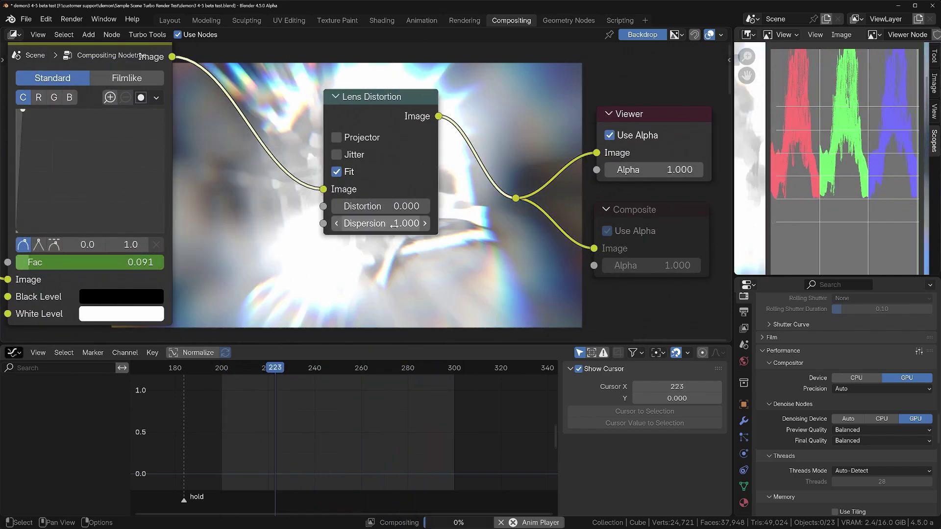
pyautogui.scroll(-2, 347, 255)
pyautogui.scroll(-2, 347, 255)
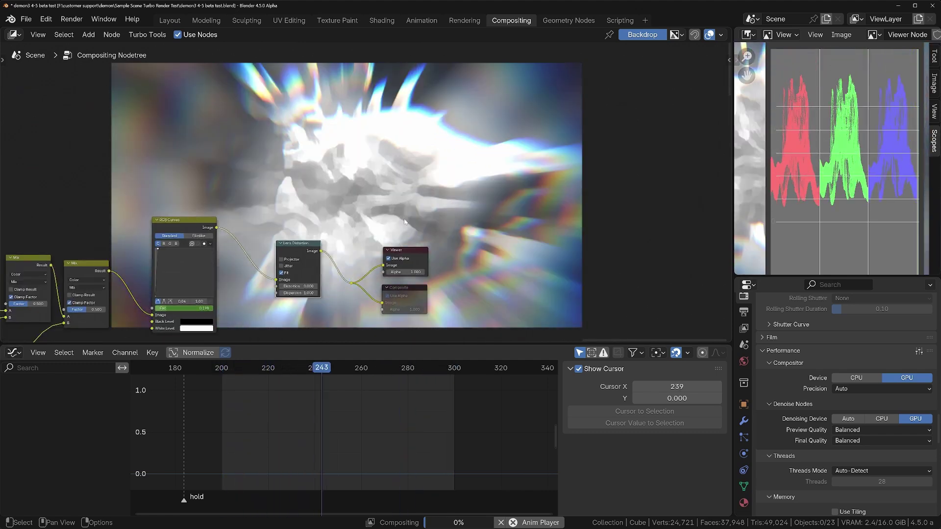
pyautogui.scroll(2, 271, 296)
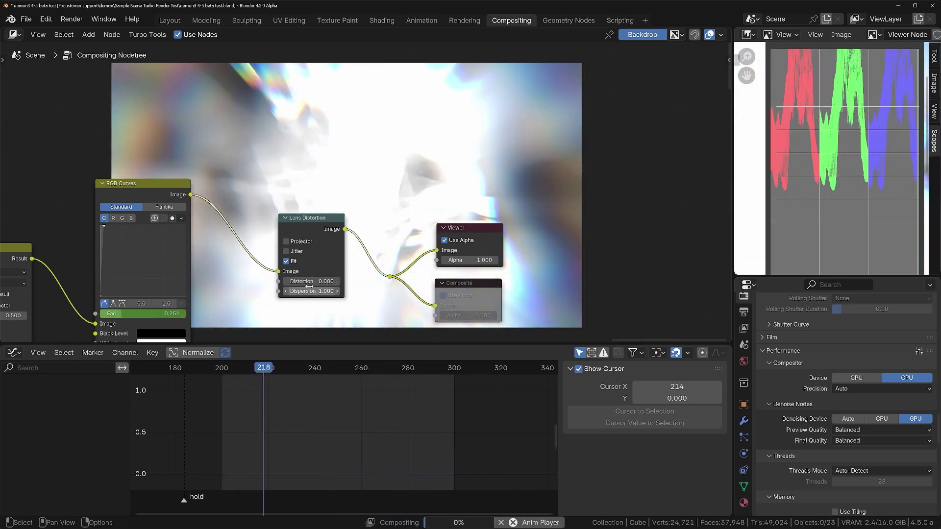
pyautogui.moveTo(314, 282); pyautogui.dragTo(315, 281)
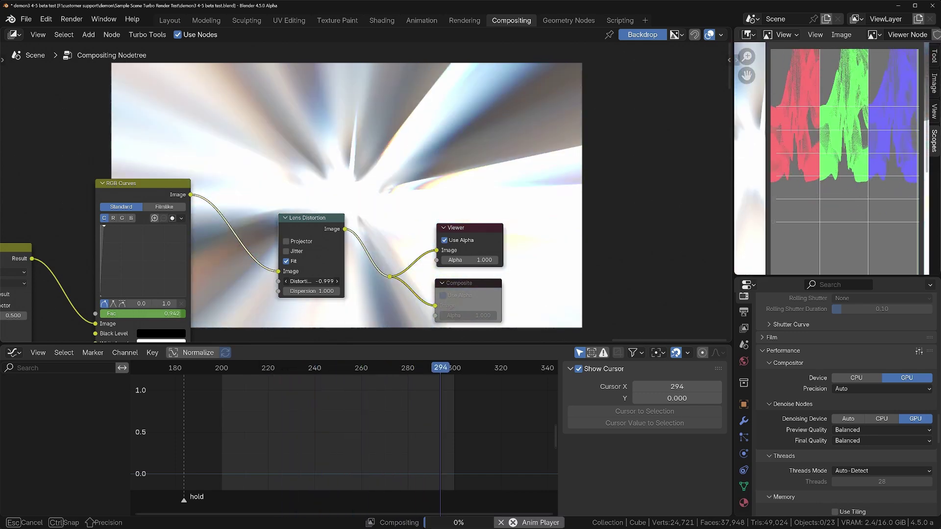
pyautogui.moveTo(314, 282); pyautogui.dragTo(294, 282)
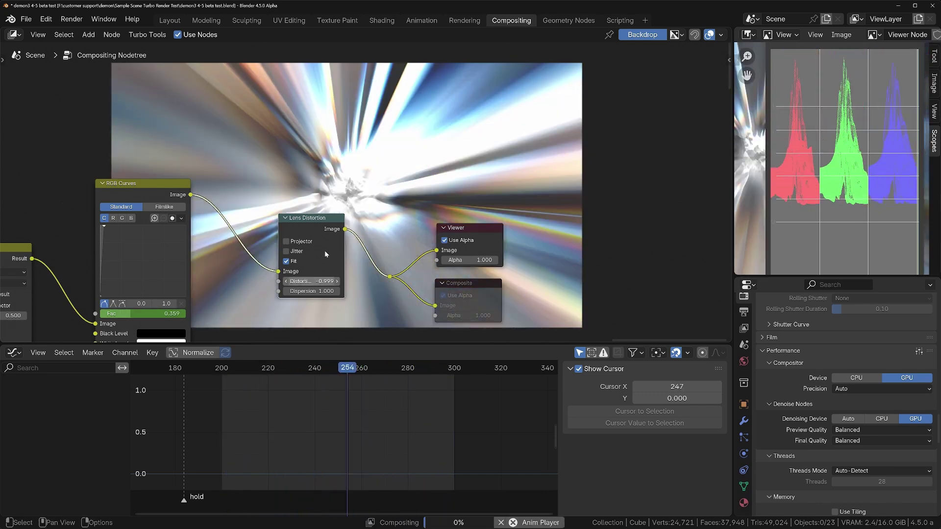
pyautogui.moveTo(372, 193); pyautogui.dragTo(432, 197, button='middle')
pyautogui.scroll(-3, 301, 303)
pyautogui.scroll(-6, 433, 196)
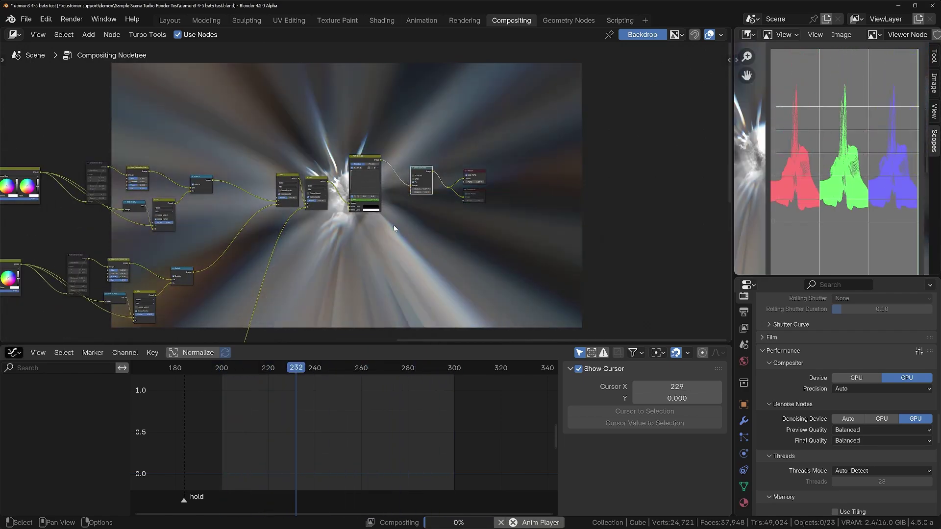
# Duplicate the three node rows and place the copies below the originals
pyautogui.press('Home')
pyautogui.moveTo(130, 87); pyautogui.dragTo(543, 284)
pyautogui.scroll(-8, 373, 304)
pyautogui.moveTo(366, 304); pyautogui.dragTo(272, 195, button='middle')
pyautogui.hotkey('shift', 'd')
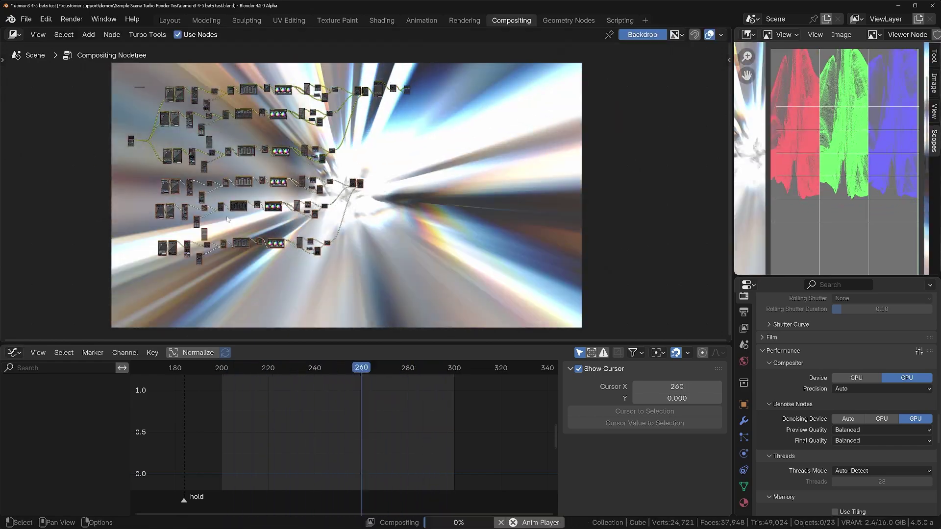
pyautogui.click(267, 287)
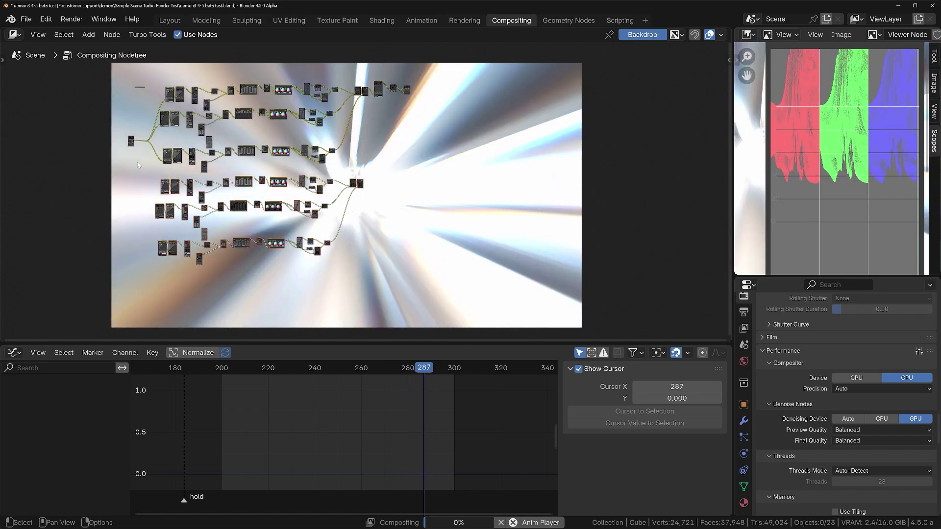
# Reposition the reroute and link it into an RGB Curves Image input
pyautogui.moveTo(155, 164); pyautogui.dragTo(292, 171, button='middle')
pyautogui.scroll(9, 294, 165)
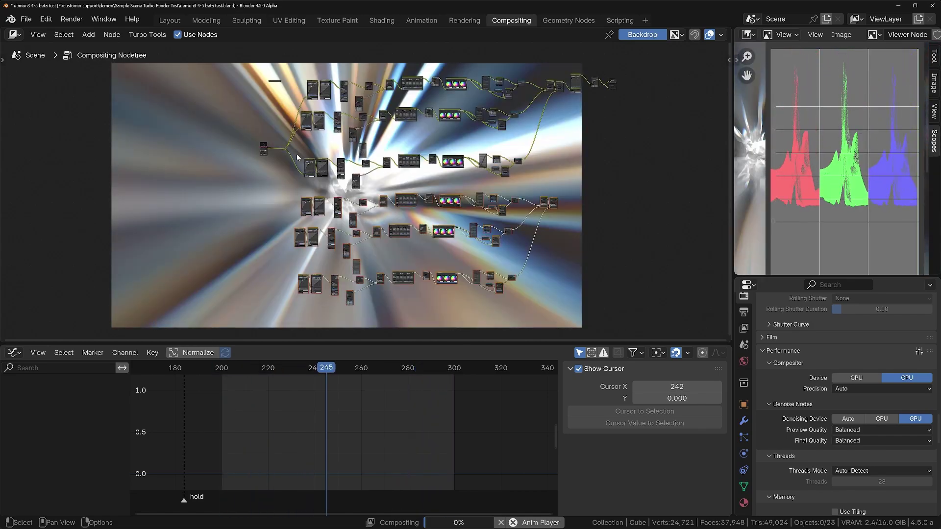
pyautogui.moveTo(267, 130); pyautogui.dragTo(285, 180)
pyautogui.press('g')
pyautogui.click(259, 247)
pyautogui.scroll(12, 259, 240)
pyautogui.moveTo(235, 223); pyautogui.dragTo(193, 189, button='middle')
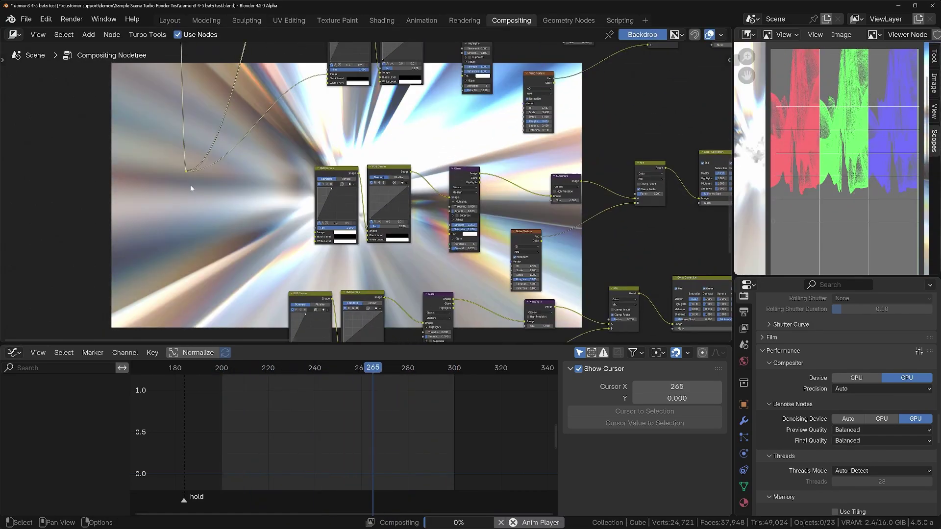
pyautogui.moveTo(187, 171); pyautogui.dragTo(317, 236)
# Link the reroute into the remaining lower RGB Curves Image inputs
pyautogui.moveTo(289, 243); pyautogui.dragTo(302, 167, button='middle')
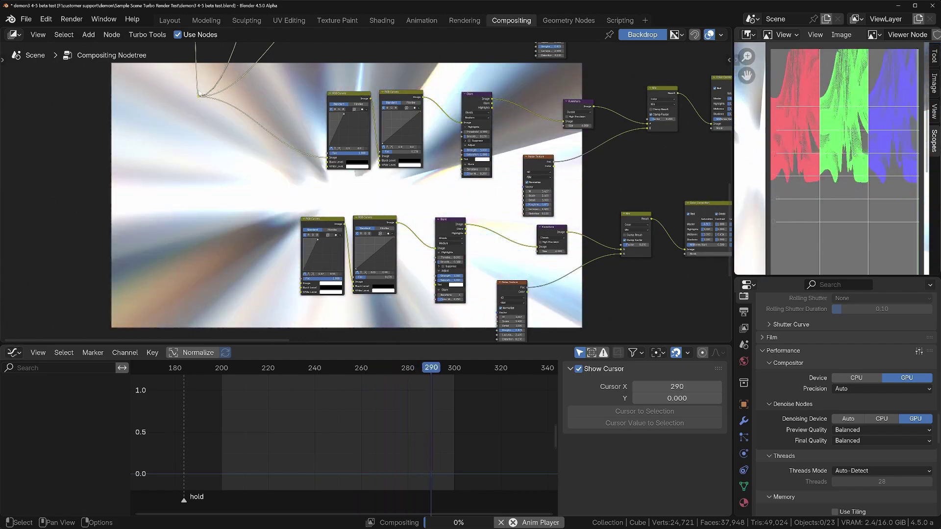
pyautogui.moveTo(199, 97); pyautogui.dragTo(301, 283)
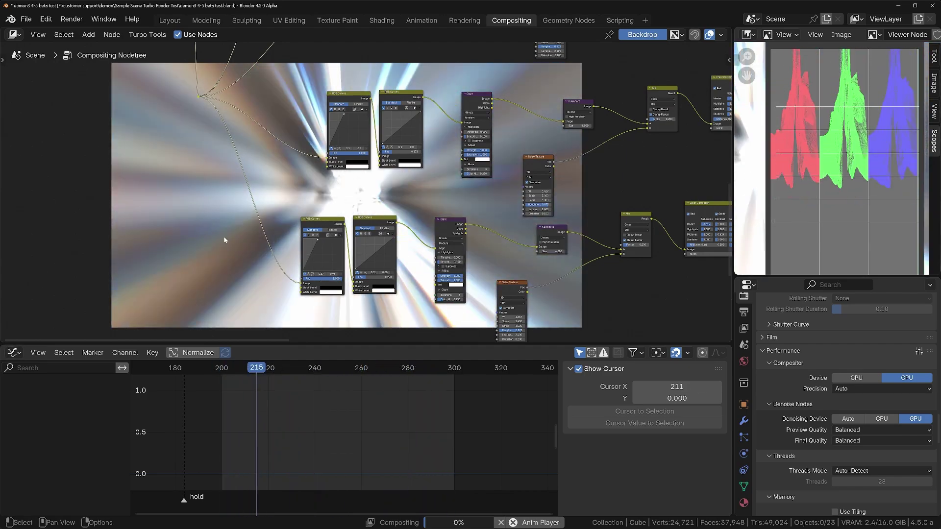
pyautogui.scroll(-4, 225, 239)
pyautogui.moveTo(243, 255); pyautogui.dragTo(269, 177, button='middle')
pyautogui.press('g')
pyautogui.click(240, 248)
pyautogui.moveTo(239, 248); pyautogui.dragTo(215, 167, button='middle')
pyautogui.moveTo(218, 166); pyautogui.dragTo(292, 250)
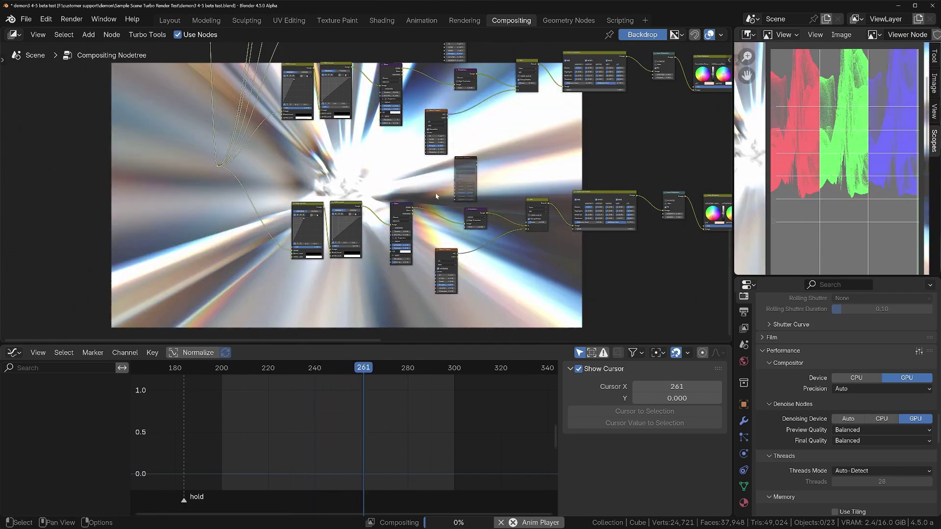
pyautogui.scroll(-4, 436, 193)
# Move the final RGB Curves and output nodes further down-right
pyautogui.moveTo(553, 133); pyautogui.dragTo(411, 209, button='middle')
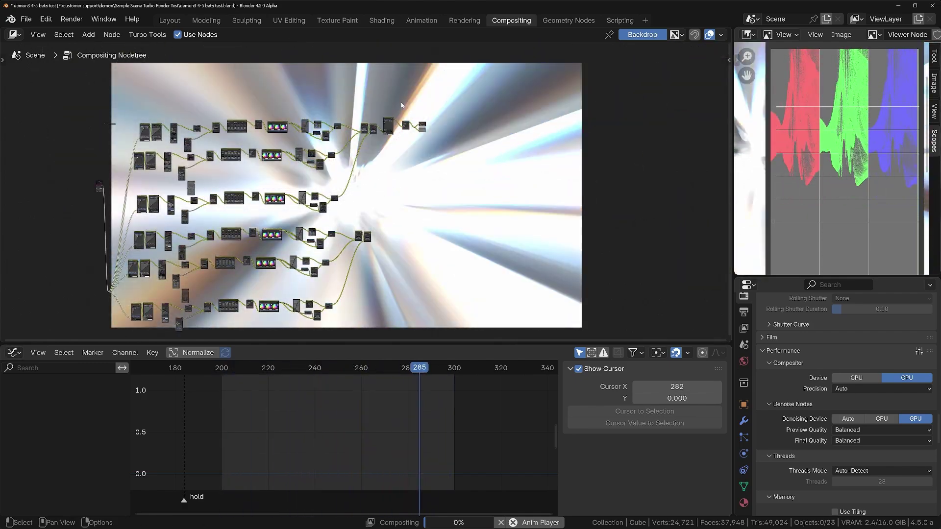
pyautogui.scroll(4, 403, 112)
pyautogui.moveTo(449, 107); pyautogui.dragTo(372, 159)
pyautogui.press('g')
pyautogui.click(417, 288)
pyautogui.moveTo(417, 288); pyautogui.dragTo(387, 207, button='middle')
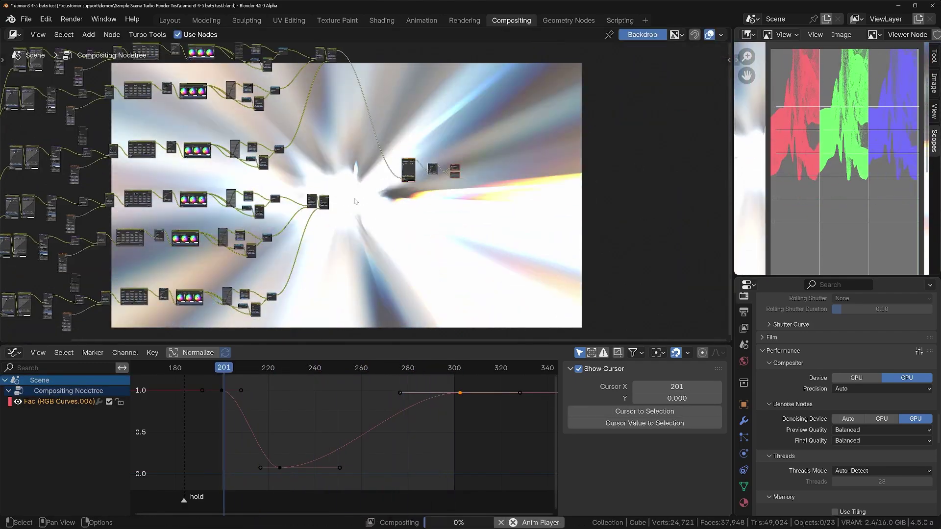
pyautogui.scroll(3, 375, 194)
pyautogui.scroll(-5, 285, 234)
pyautogui.moveTo(284, 234); pyautogui.dragTo(334, 235, button='middle')
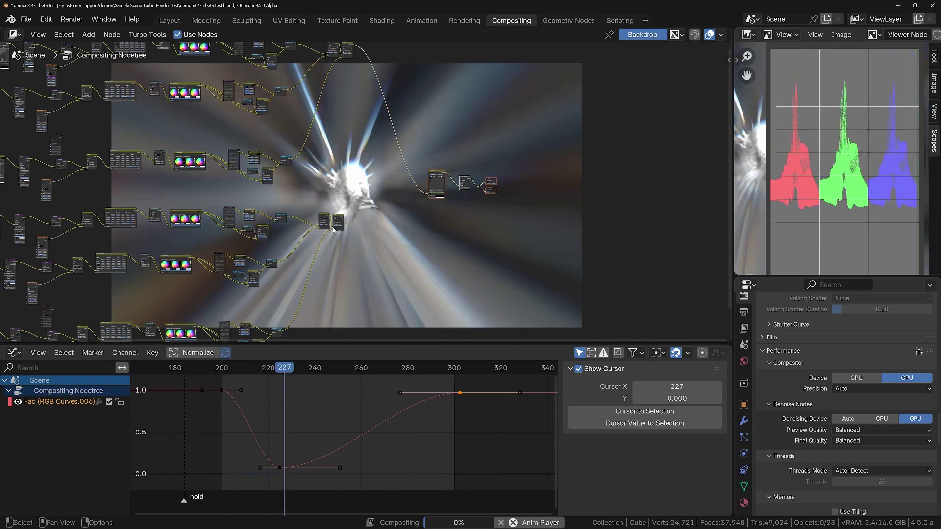
pyautogui.scroll(3, 334, 231)
pyautogui.moveTo(395, 192); pyautogui.dragTo(278, 194, button='middle')
# Drop a Mix node on the output link and feed the second branch into its B input
pyautogui.hotkey('shift', 'a')
pyautogui.write('mix')
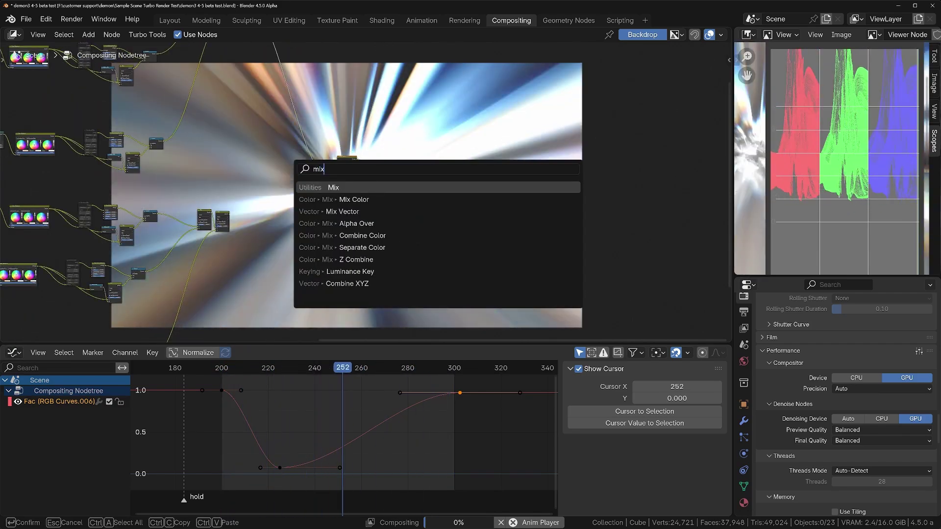
pyautogui.press('Down')
pyautogui.press('Return')
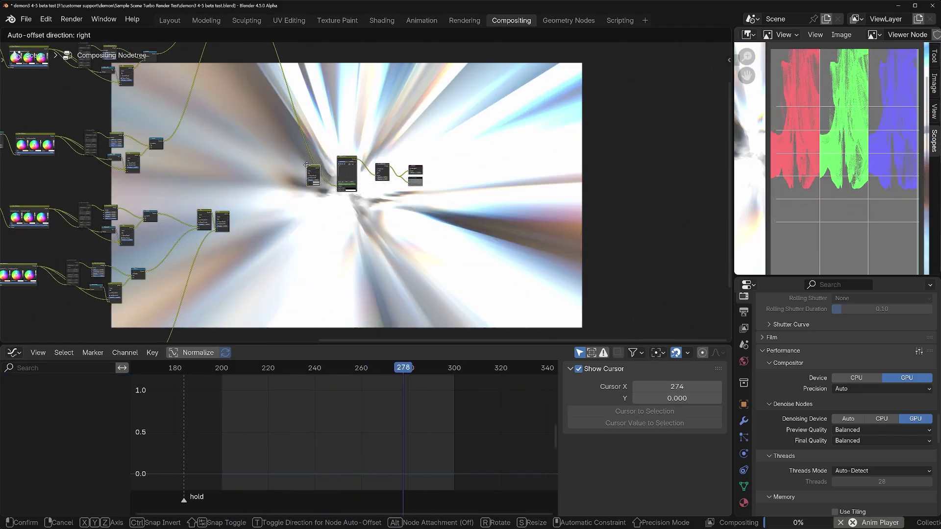
pyautogui.click(306, 165)
pyautogui.scroll(4, 230, 214)
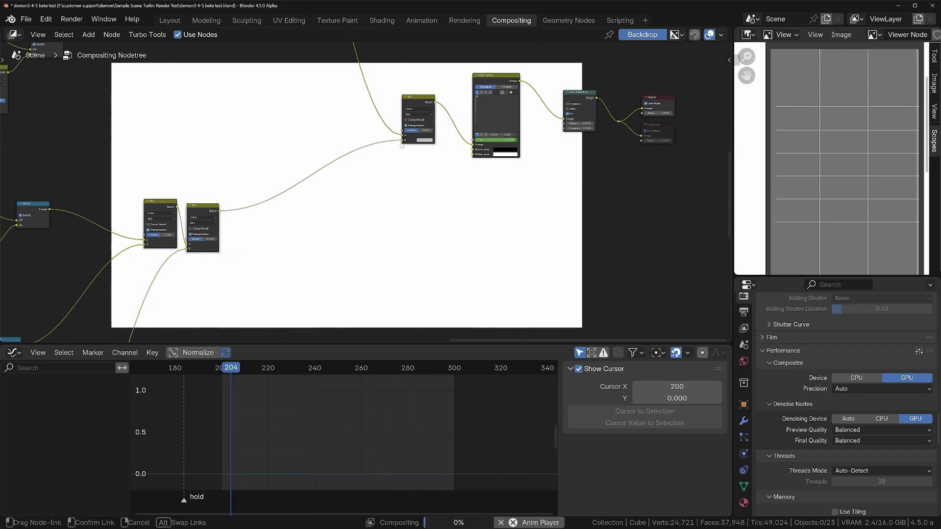
pyautogui.moveTo(401, 145); pyautogui.dragTo(401, 145)
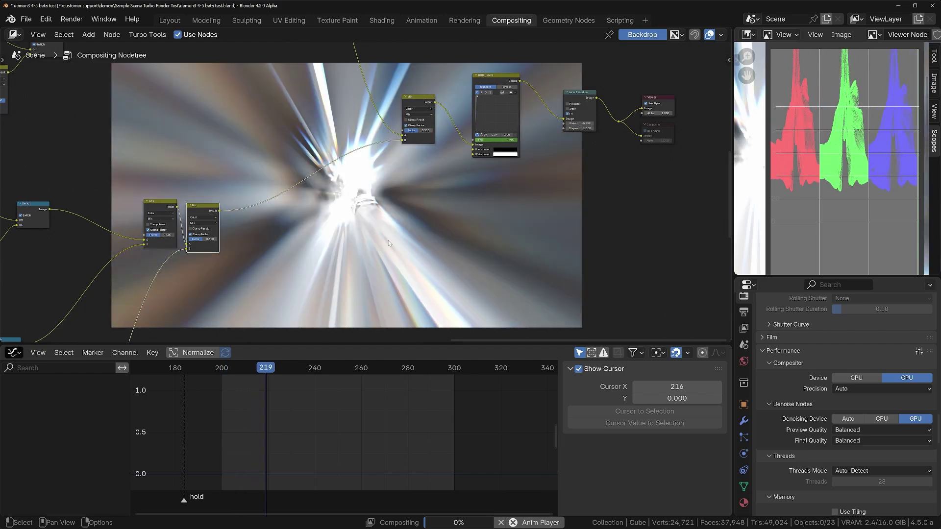
pyautogui.scroll(-4, 382, 230)
pyautogui.scroll(-4, 377, 231)
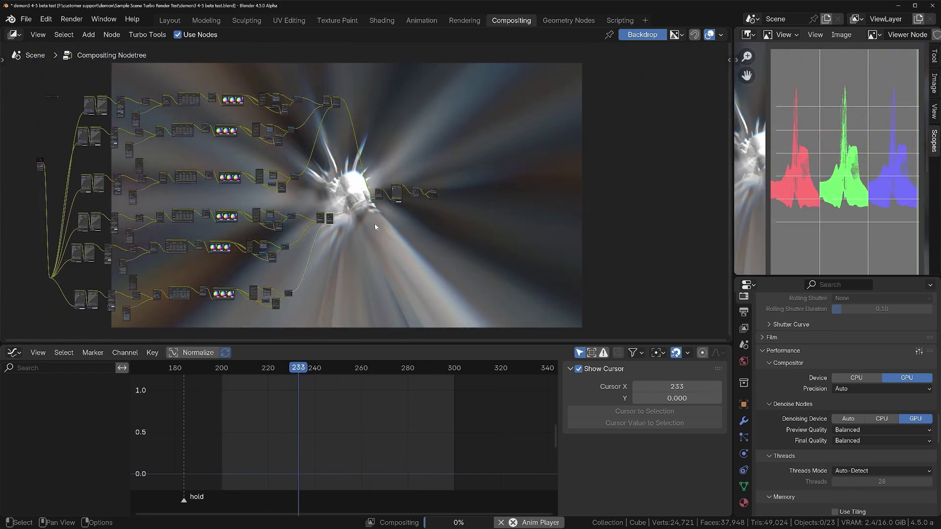
# Move the source image node down and left, away from the branch junction
pyautogui.scroll(6, 376, 226)
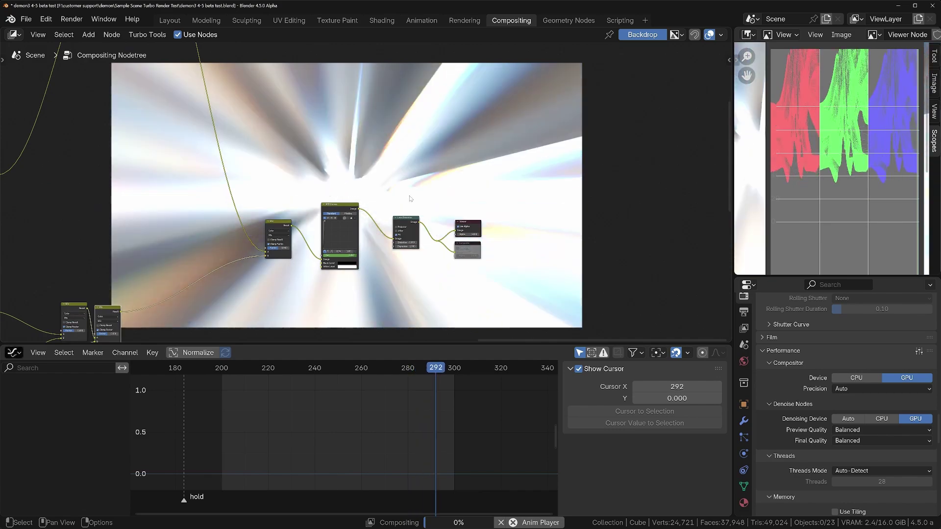
pyautogui.scroll(-7, 277, 243)
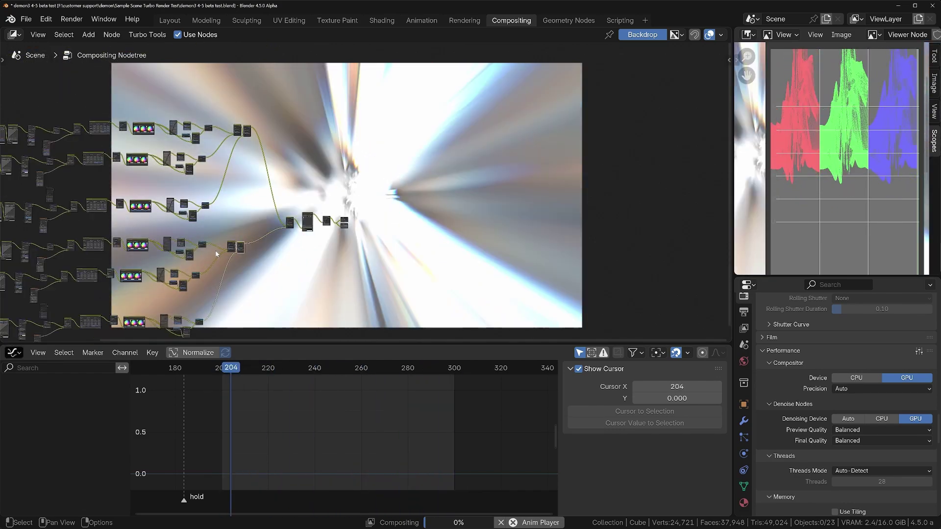
pyautogui.moveTo(92, 253); pyautogui.dragTo(287, 232, button='middle')
pyautogui.scroll(5, 284, 216)
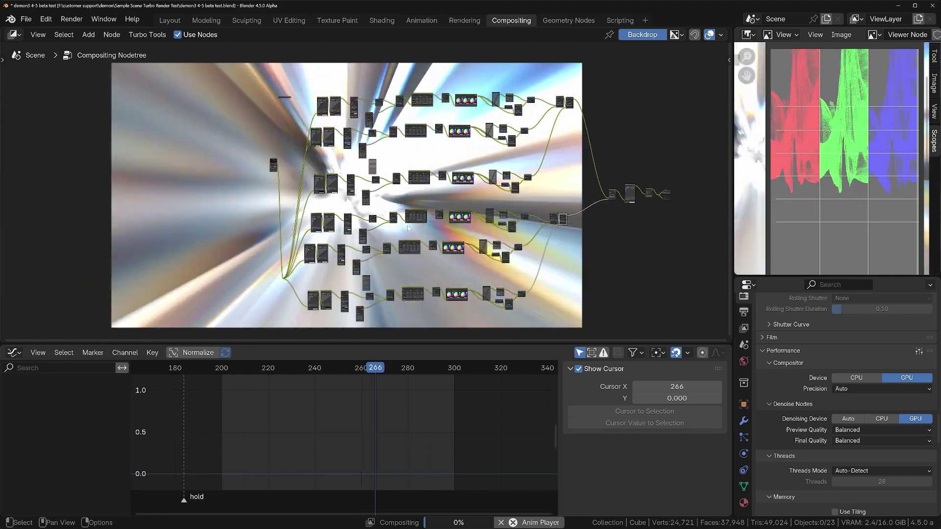
pyautogui.moveTo(239, 139); pyautogui.dragTo(296, 182)
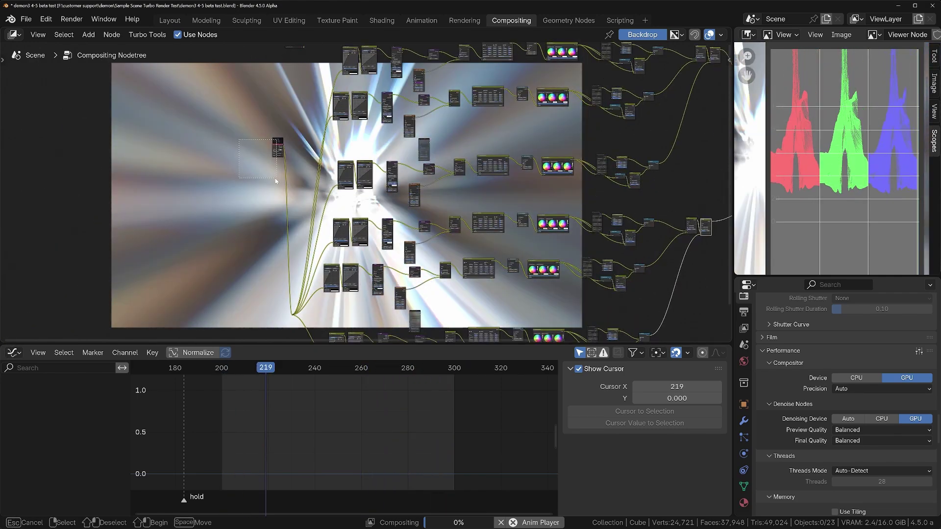
pyautogui.press('g')
pyautogui.click(226, 307)
pyautogui.moveTo(295, 241); pyautogui.dragTo(312, 191, button='middle')
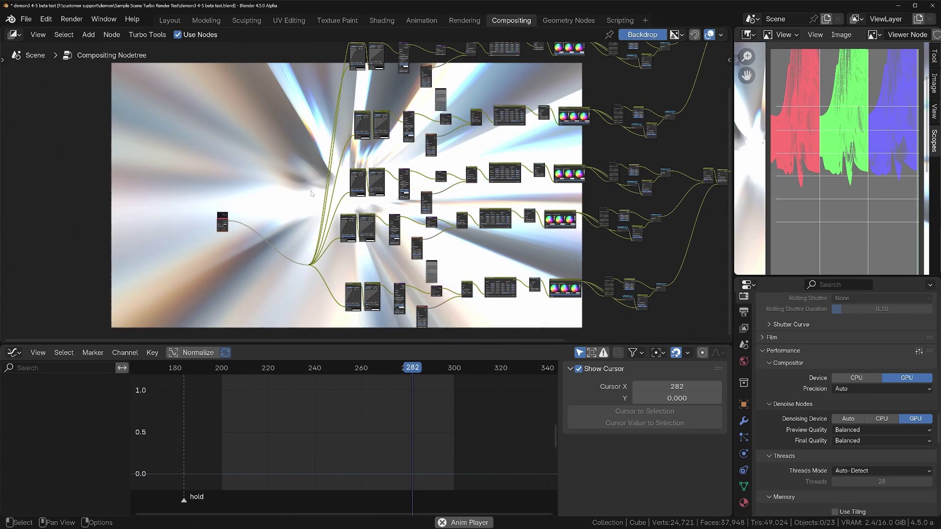
pyautogui.press('g')
pyautogui.click(276, 232)
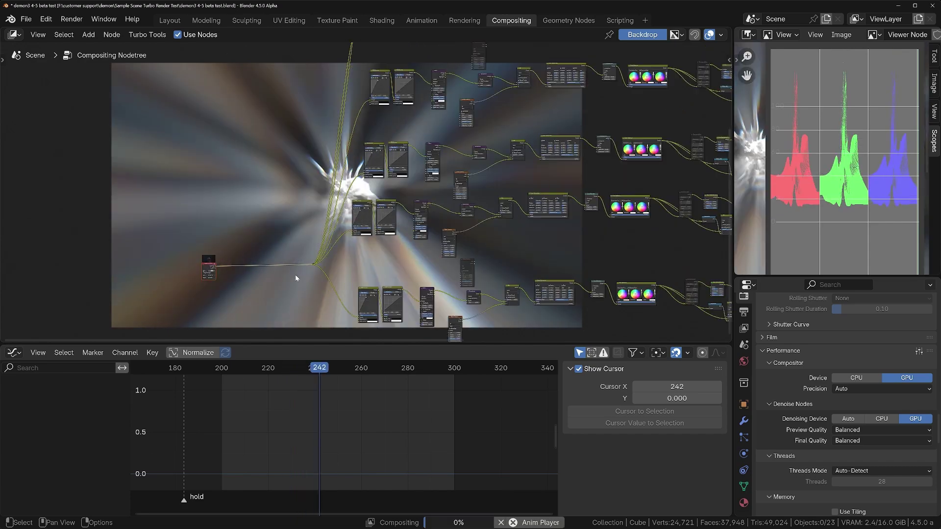
pyautogui.scroll(5, 295, 274)
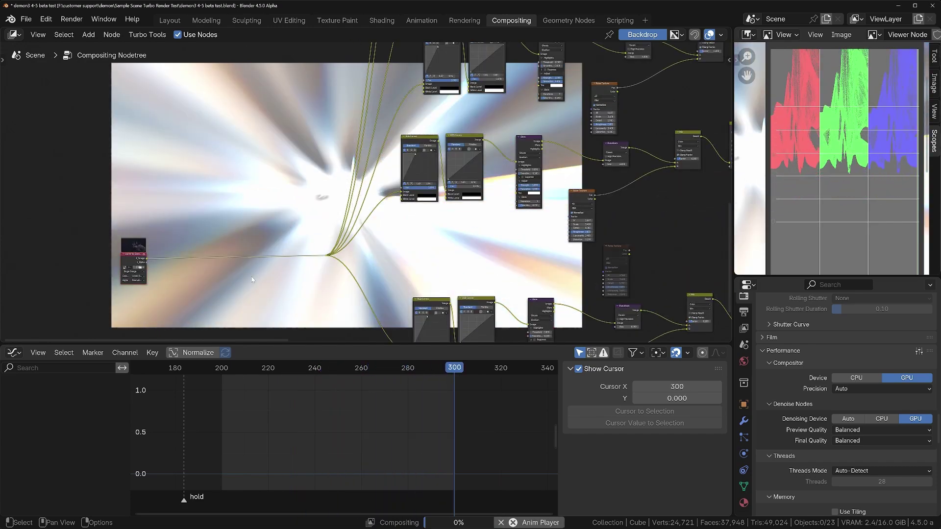
pyautogui.hotkey('shift', 'a')
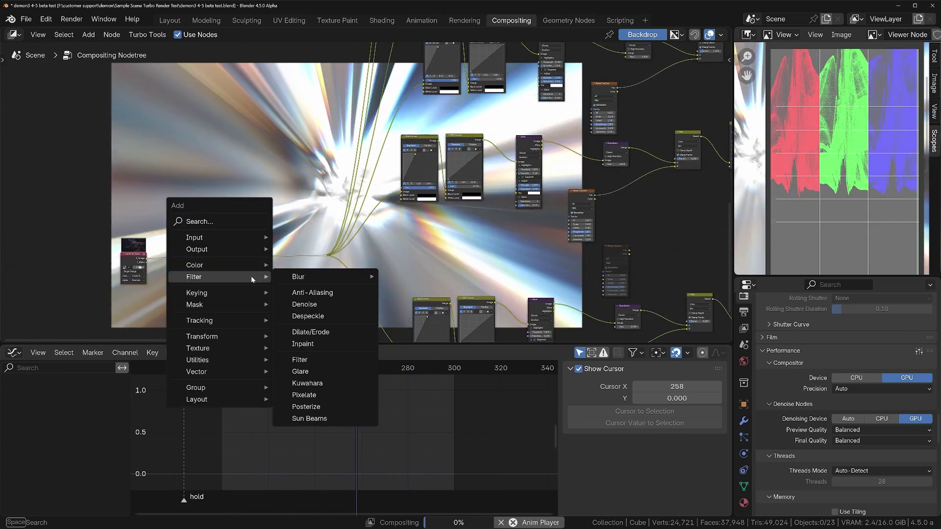
# Add a Scale node and insert it on the link between source image and branch junction
pyautogui.write('scale')
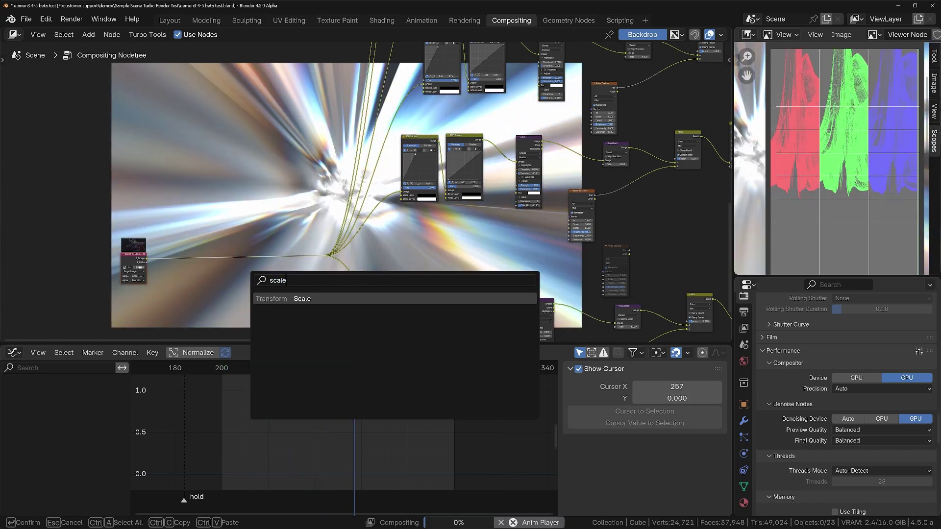
pyautogui.press('Return')
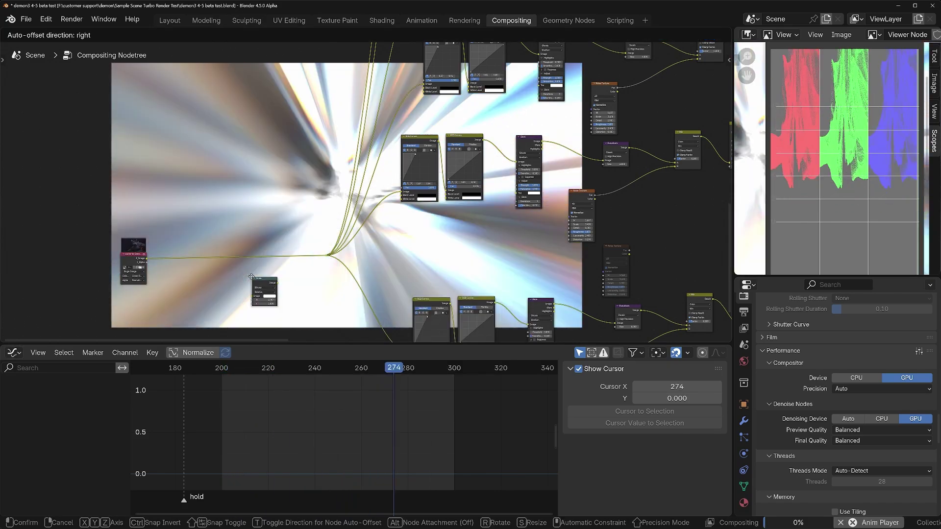
pyautogui.click(256, 280)
pyautogui.scroll(-9, 461, 206)
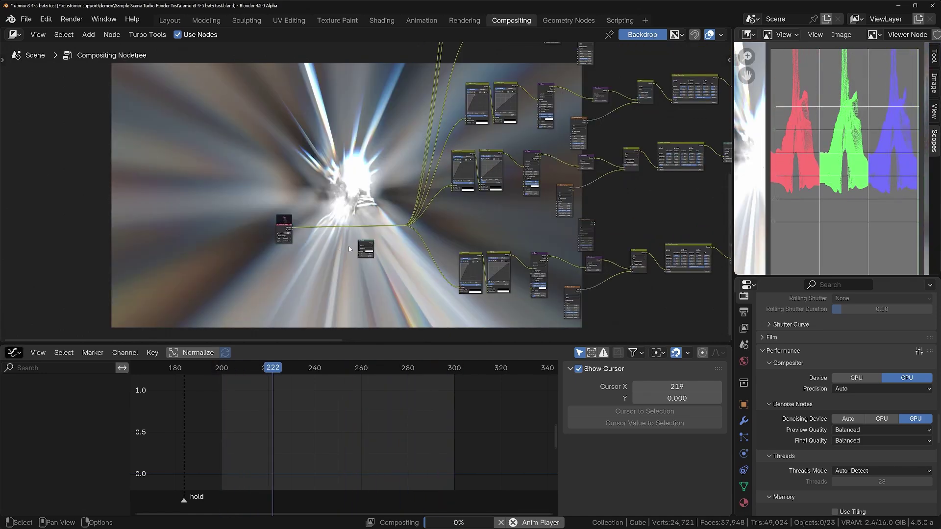
pyautogui.scroll(6, 384, 257)
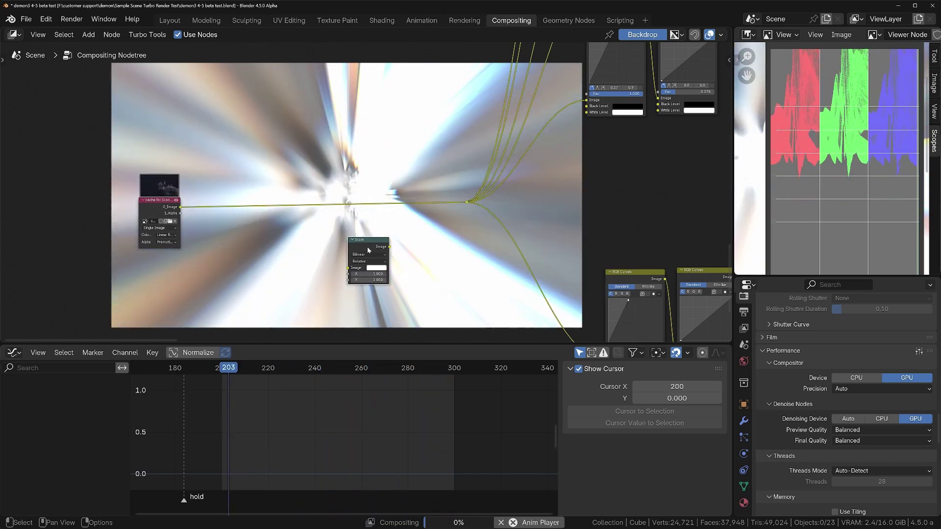
pyautogui.press('g')
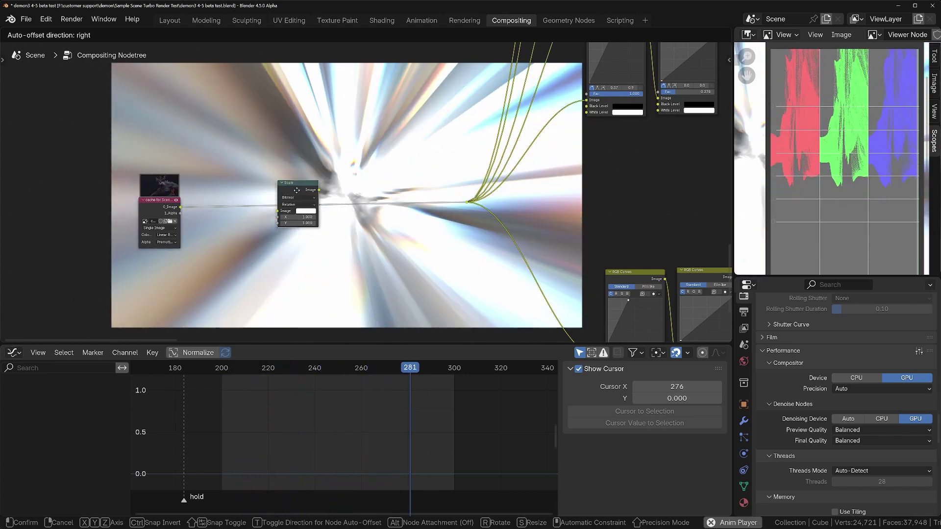
pyautogui.click(297, 190)
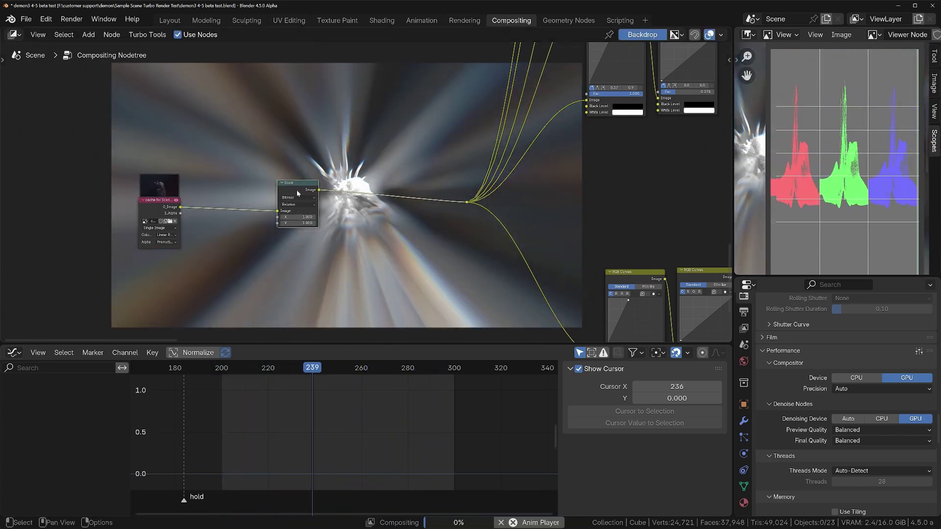
pyautogui.scroll(3, 296, 190)
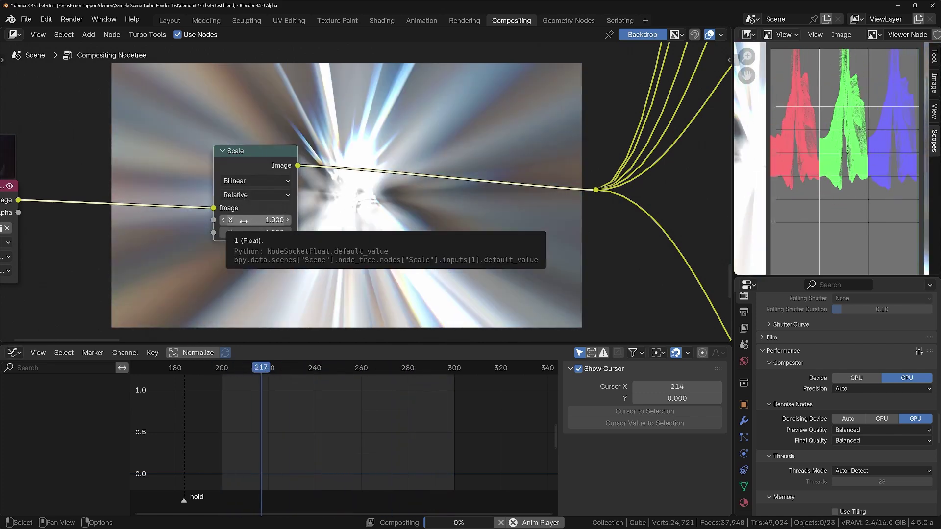
# Set the Scale node's X and Y to 2.000
pyautogui.moveTo(249, 222); pyautogui.dragTo(249, 222)
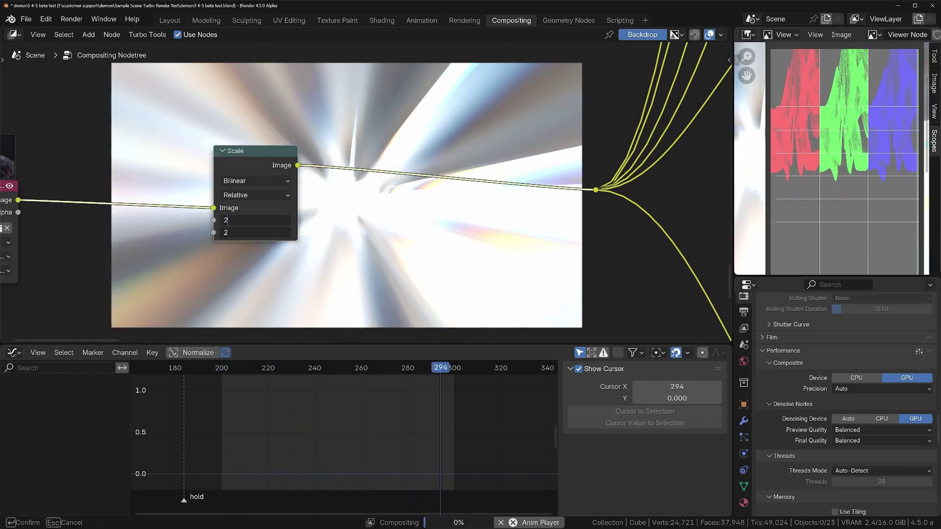
pyautogui.press('Return')
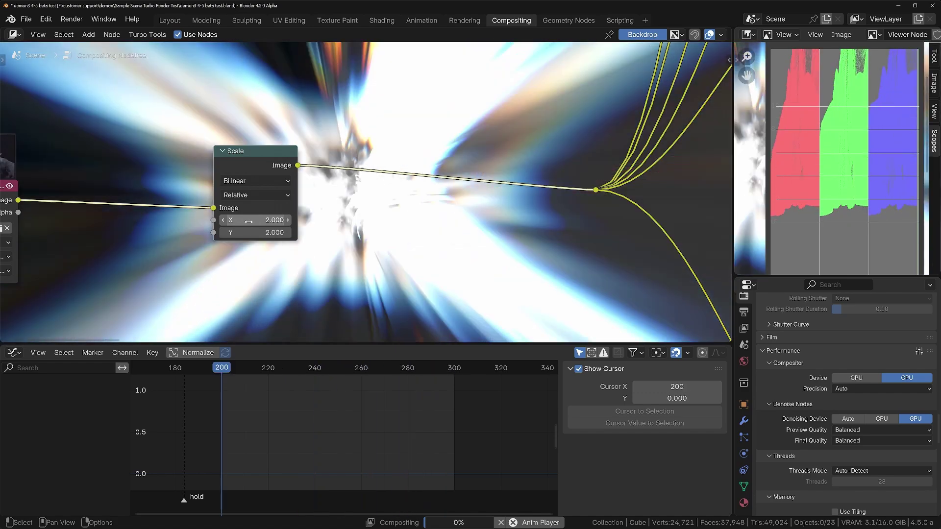
# Pan and zoom the node tree while the composite animates in the backdrop
pyautogui.scroll(-5, 468, 234)
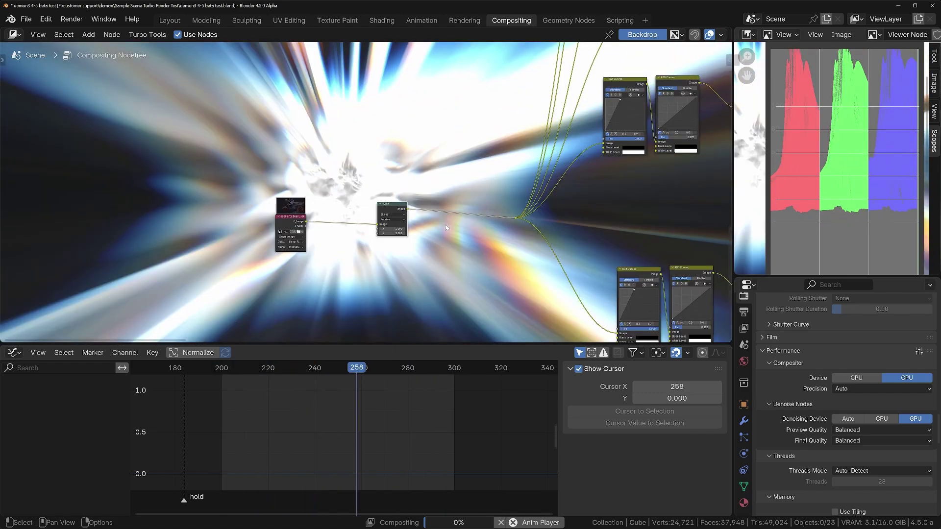
pyautogui.scroll(-3, 479, 239)
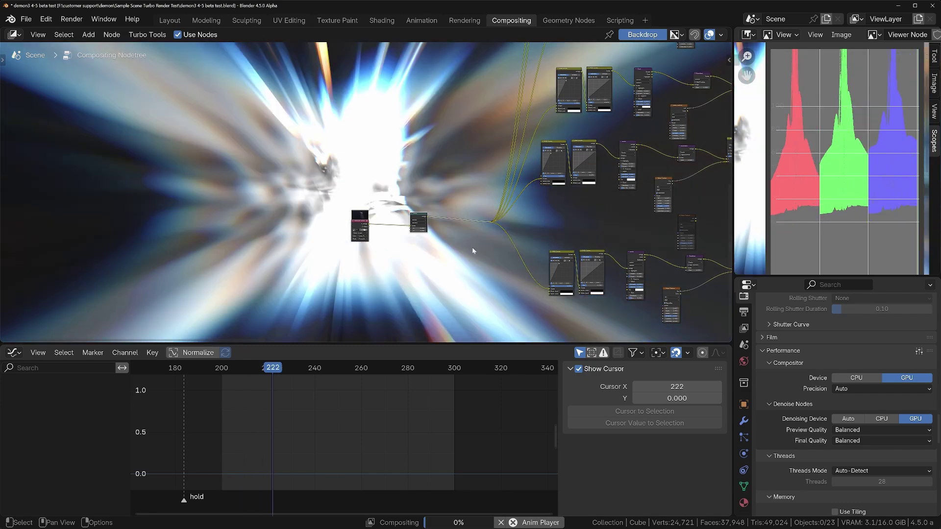
pyautogui.moveTo(472, 247); pyautogui.dragTo(341, 260, button='middle')
pyautogui.scroll(-4, 341, 260)
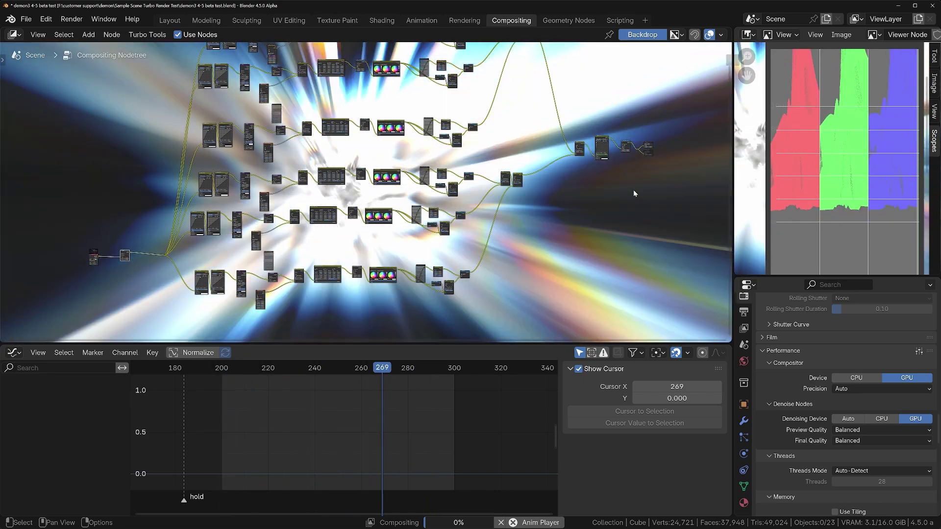
# Set the Turbo Tools new cache resolution to 100% in the sidebar
pyautogui.moveTo(460, 216); pyautogui.dragTo(242, 243, button='middle')
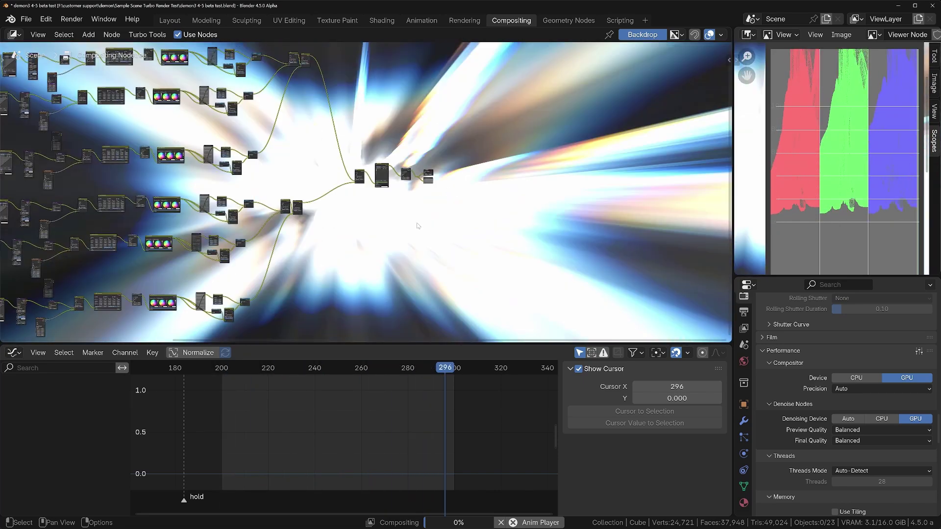
pyautogui.scroll(-2, 402, 223)
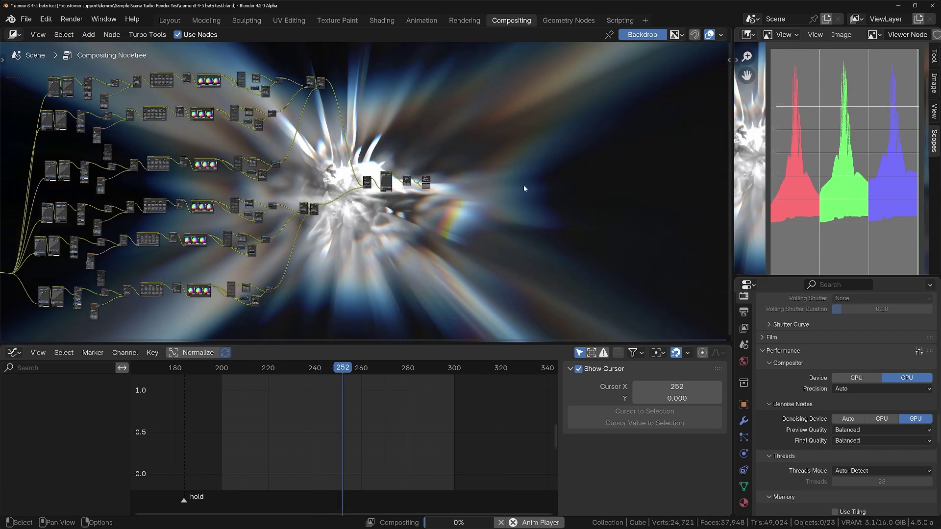
pyautogui.press('n')
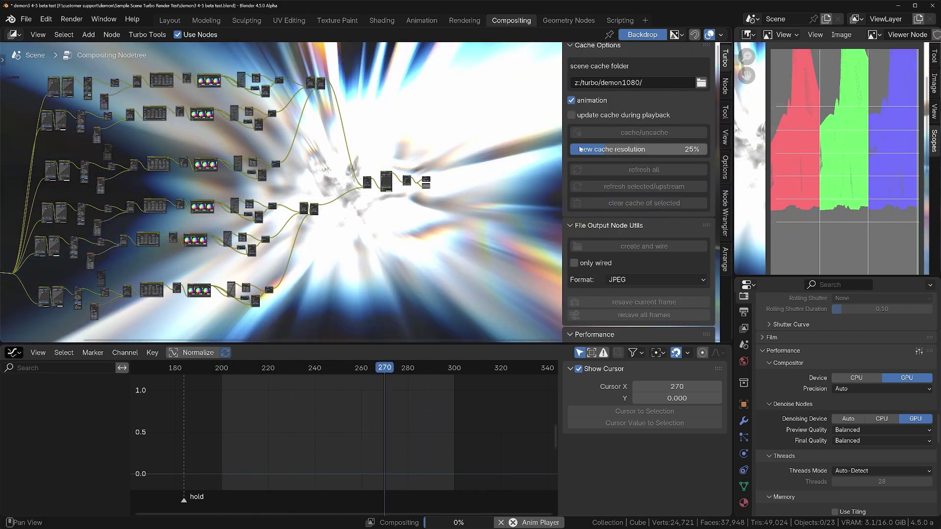
pyautogui.click(579, 149)
pyautogui.write('100')
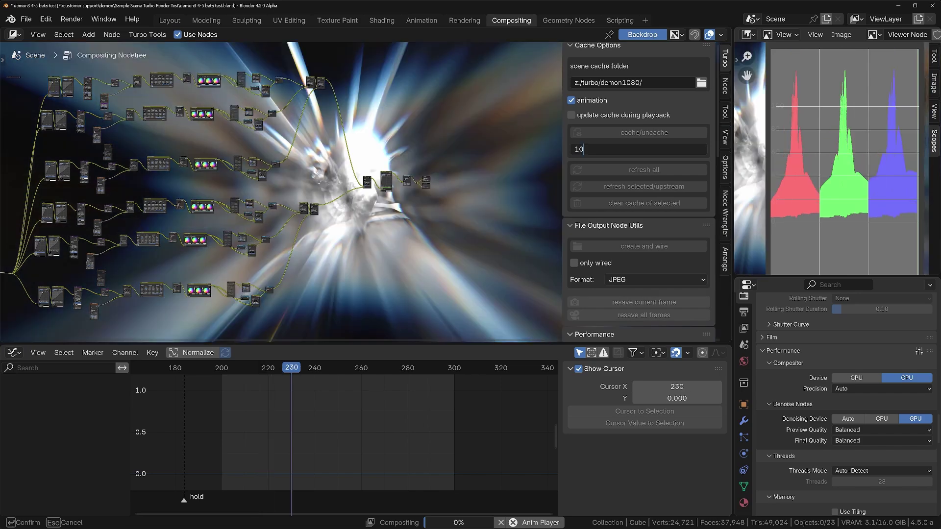
pyautogui.press('Return')
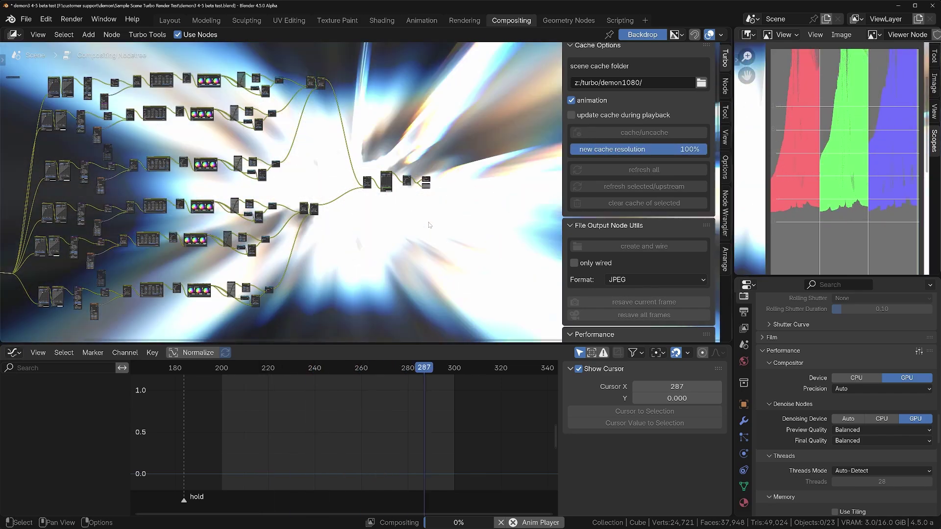
# Stop playback back at frame 200 and reframe the node tree
pyautogui.press('Escape')
pyautogui.moveTo(431, 233); pyautogui.dragTo(410, 263, button='middle')
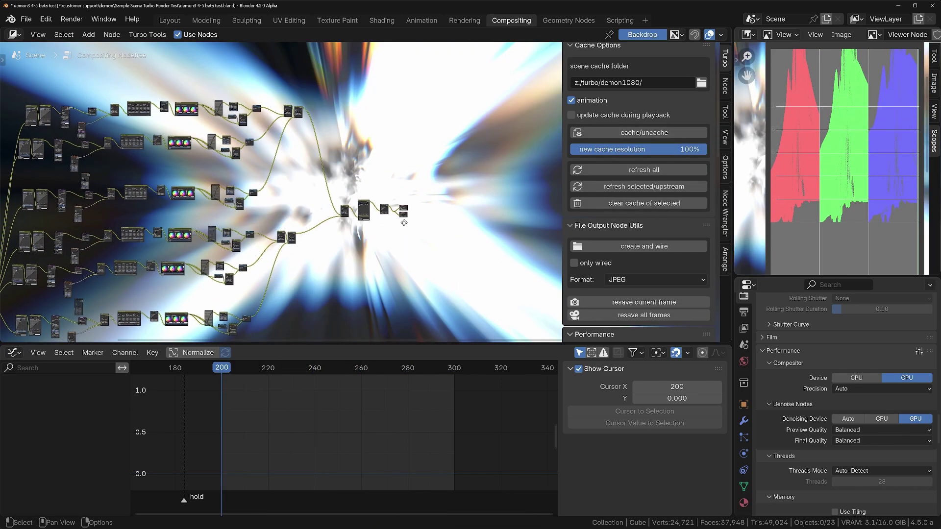
pyautogui.scroll(-1, 409, 264)
pyautogui.scroll(-2, 164, 246)
pyautogui.scroll(2, 164, 247)
pyautogui.moveTo(164, 246); pyautogui.dragTo(291, 208, button='middle')
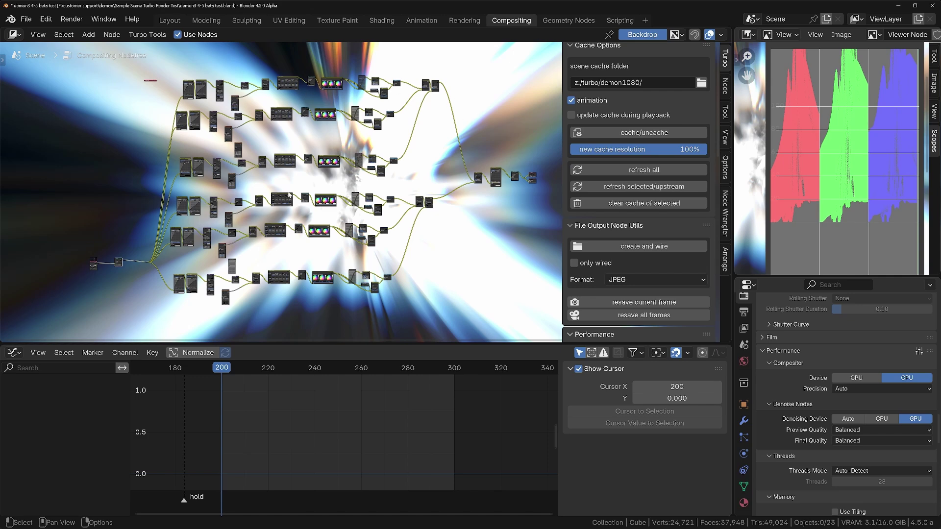
# Shift the final Mix node left and cache its output with Turbo Tools
pyautogui.scroll(7, 515, 162)
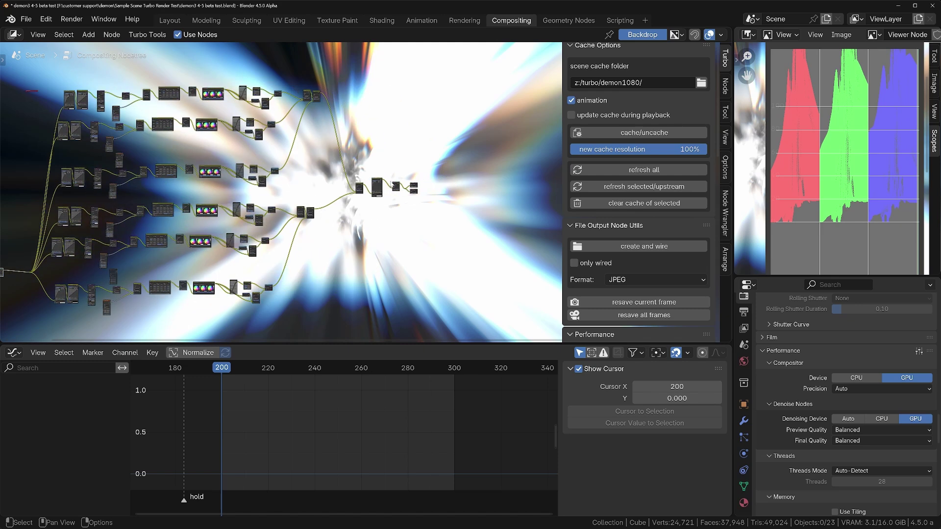
pyautogui.scroll(2, 393, 191)
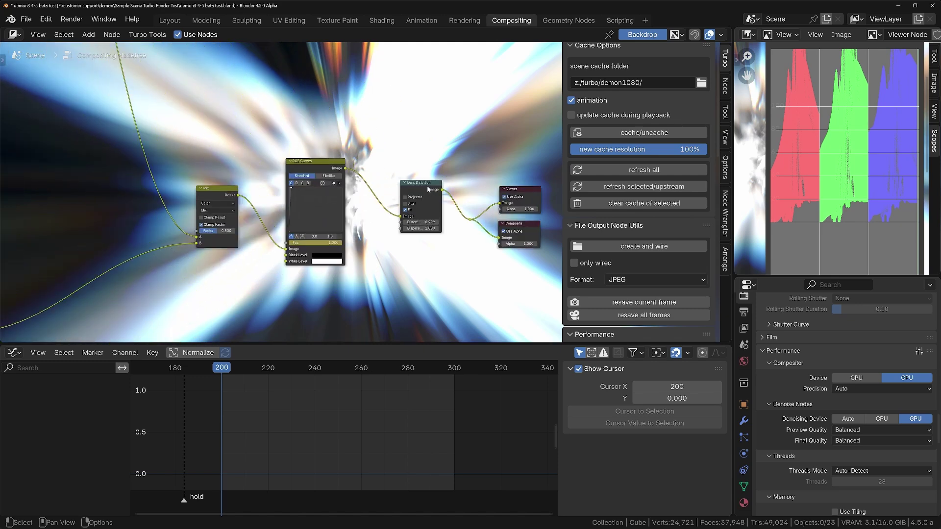
pyautogui.moveTo(264, 184); pyautogui.dragTo(367, 173, button='middle')
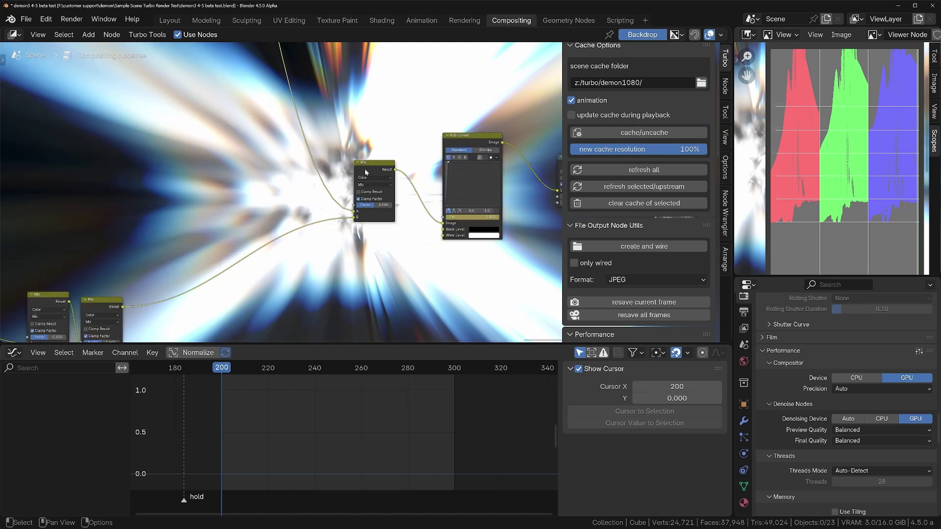
pyautogui.press('g')
pyautogui.click(320, 190)
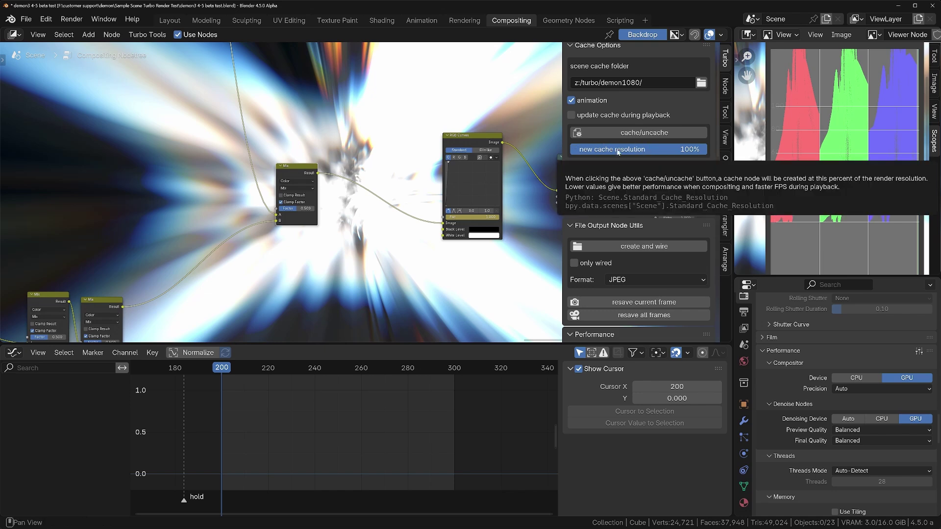
pyautogui.click(654, 133)
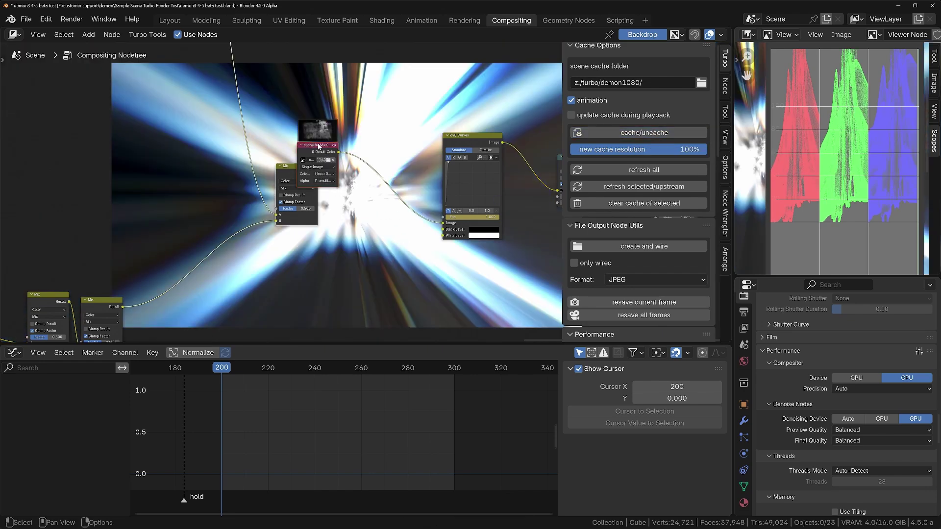
# Play the animation with the cached Mix node, then stop back at frame 200
pyautogui.scroll(2, 304, 157)
pyautogui.scroll(-8, 245, 202)
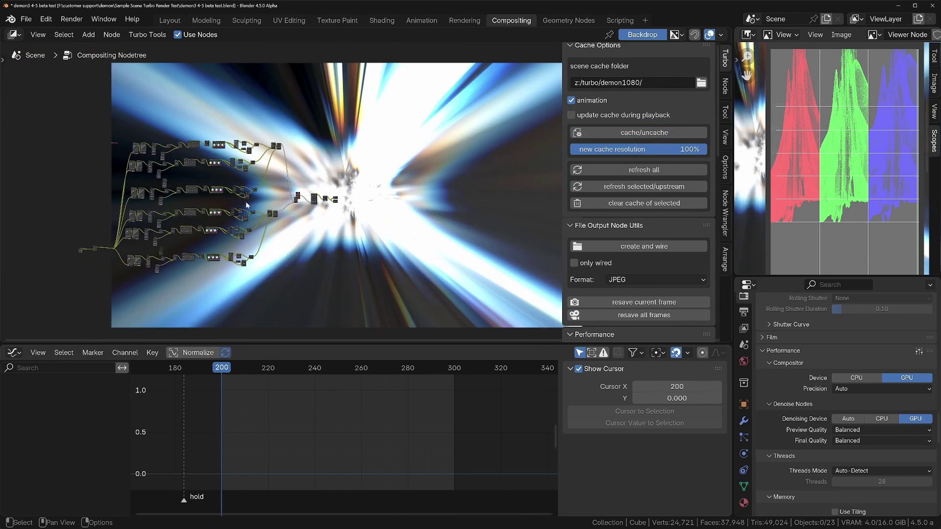
pyautogui.moveTo(260, 202); pyautogui.dragTo(281, 206, button='middle')
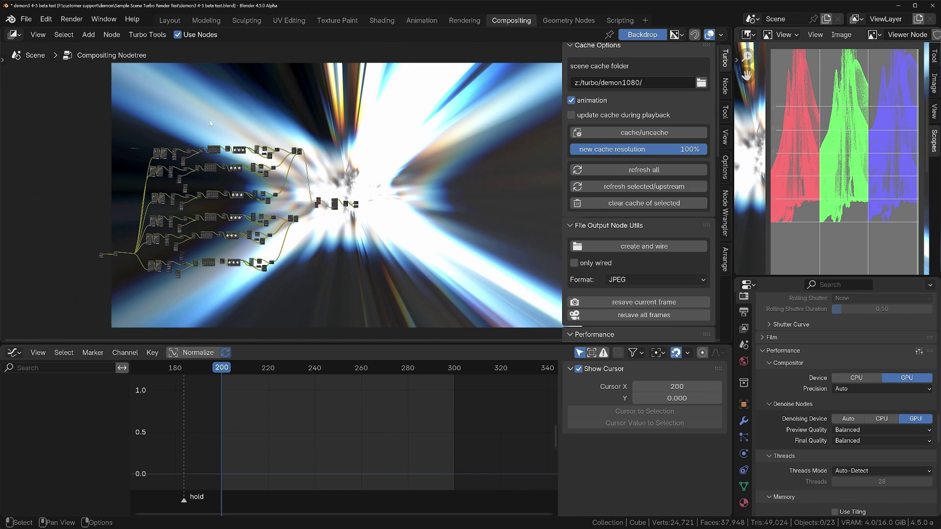
pyautogui.scroll(10, 331, 202)
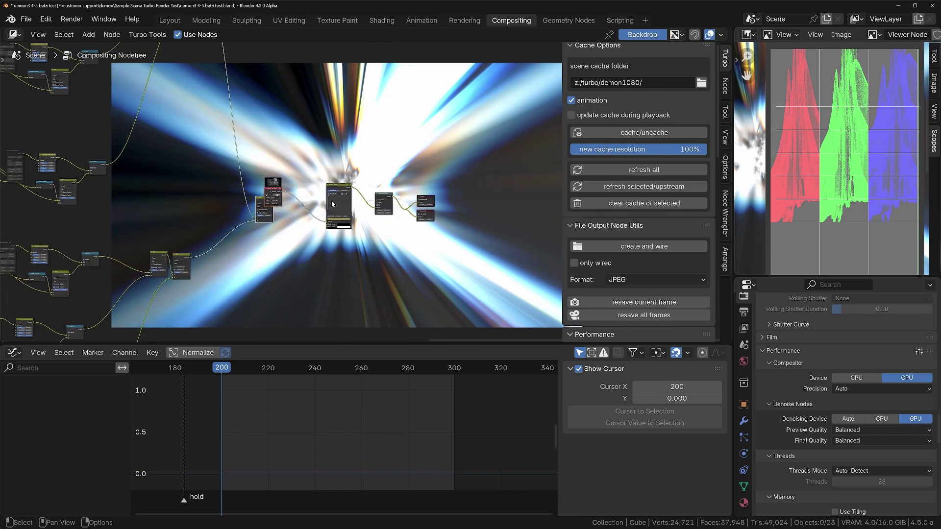
pyautogui.moveTo(374, 184); pyautogui.dragTo(379, 222, button='middle')
pyautogui.press('space')
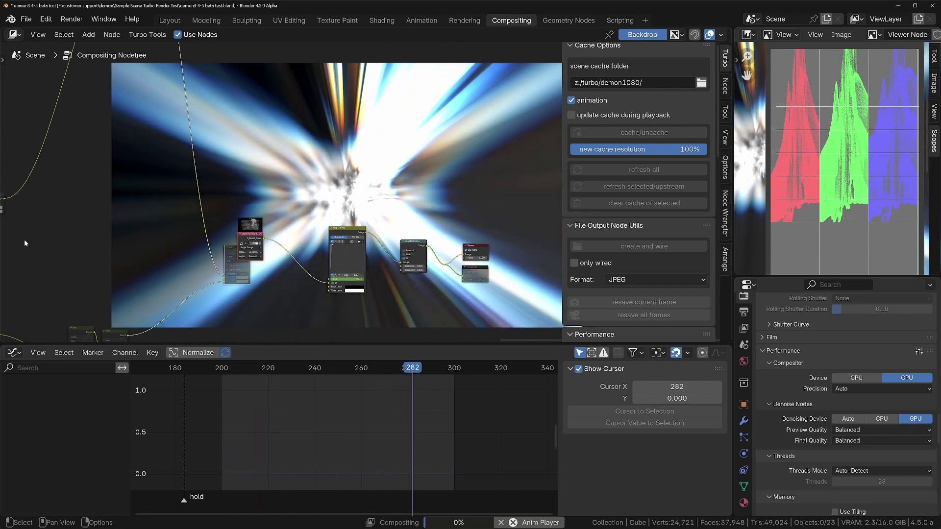
pyautogui.press('Escape')
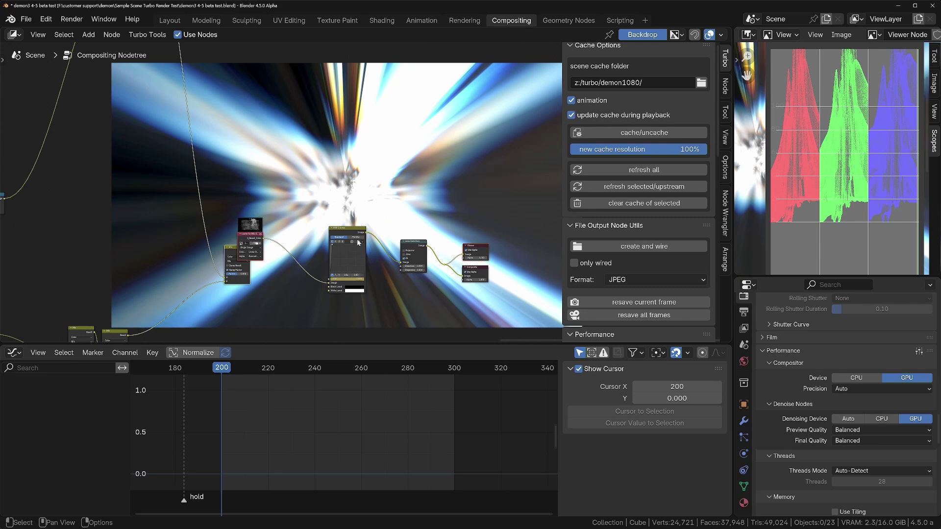
# Play the animation with live cache updates and stop it at frame 214
pyautogui.press('space')
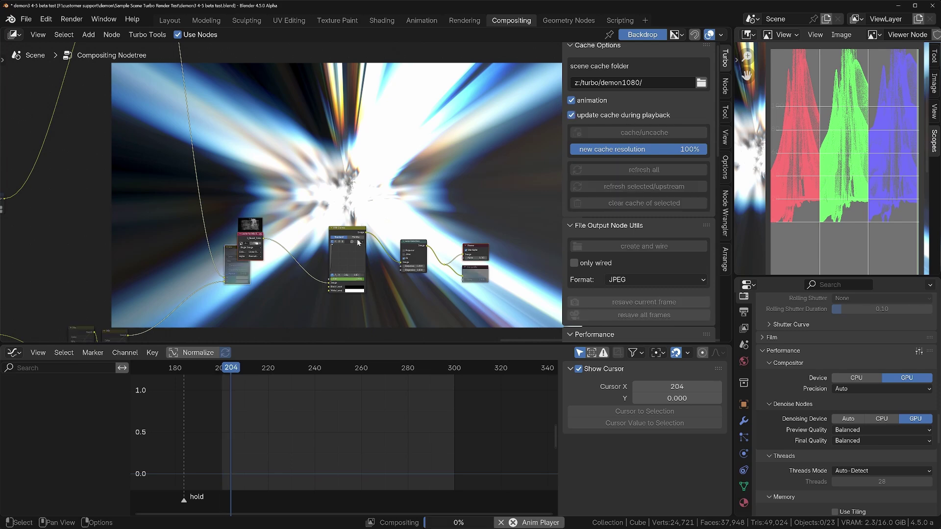
pyautogui.press('space')
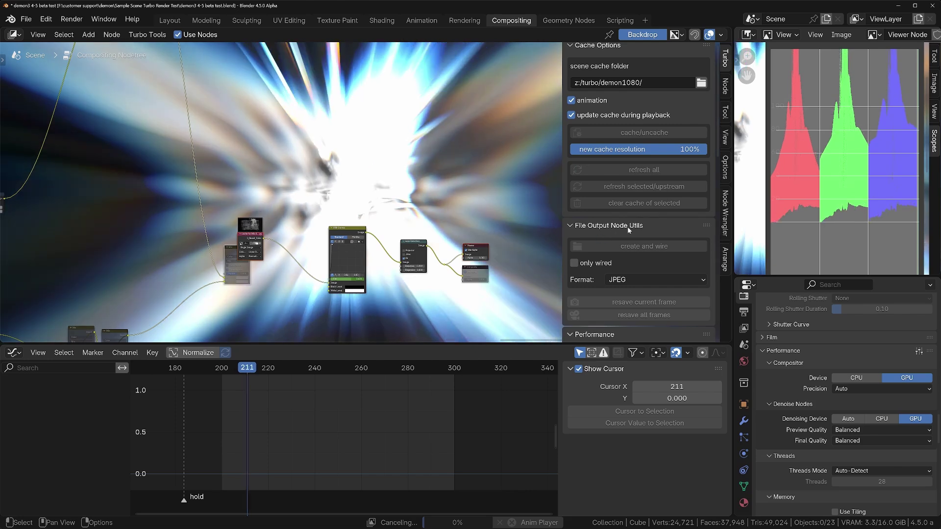
pyautogui.scroll(-4, 624, 270)
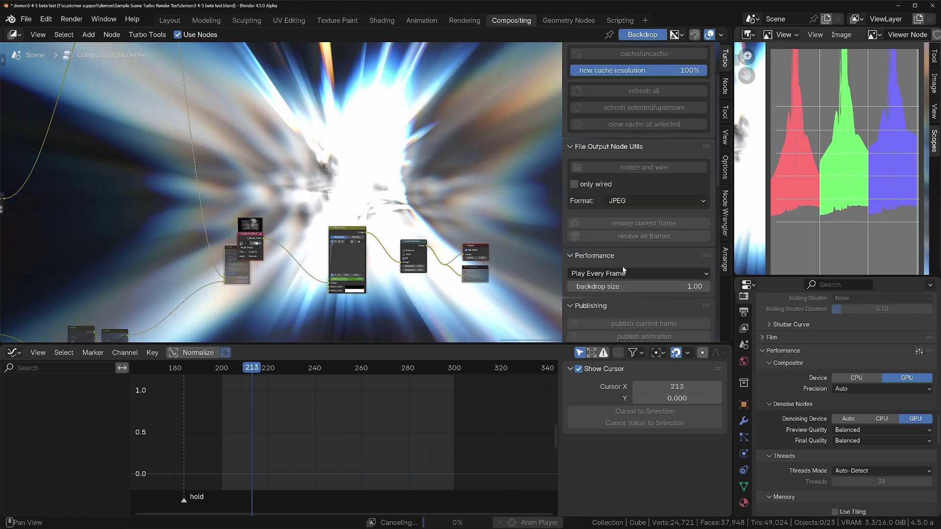
pyautogui.scroll(-5, 637, 149)
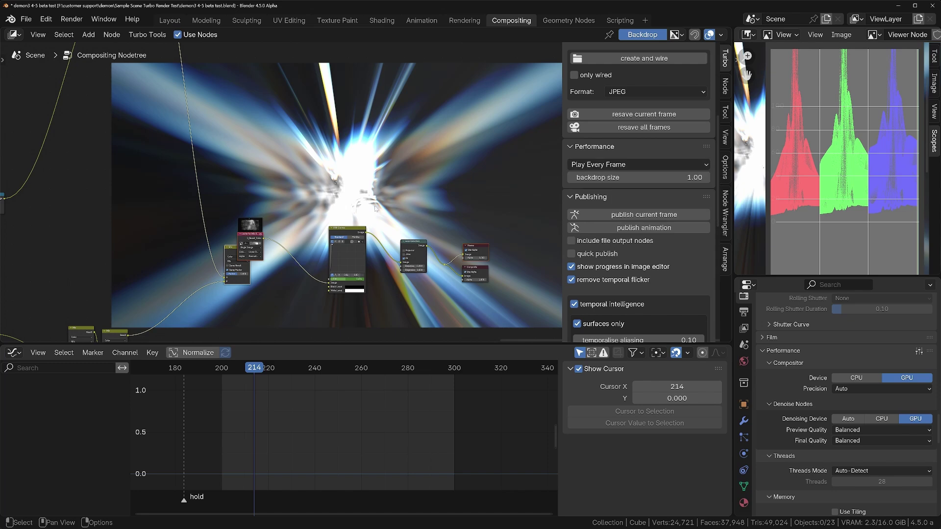
# Start playback and untick 'update cache during playback' in Turbo Tools, using Frame Dropping sync
pyautogui.scroll(8, 677, 143)
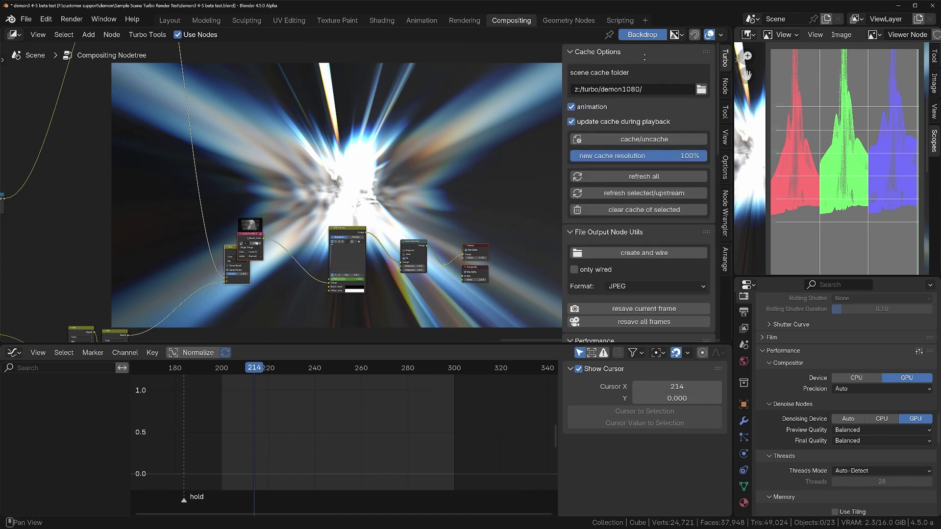
pyautogui.press('space')
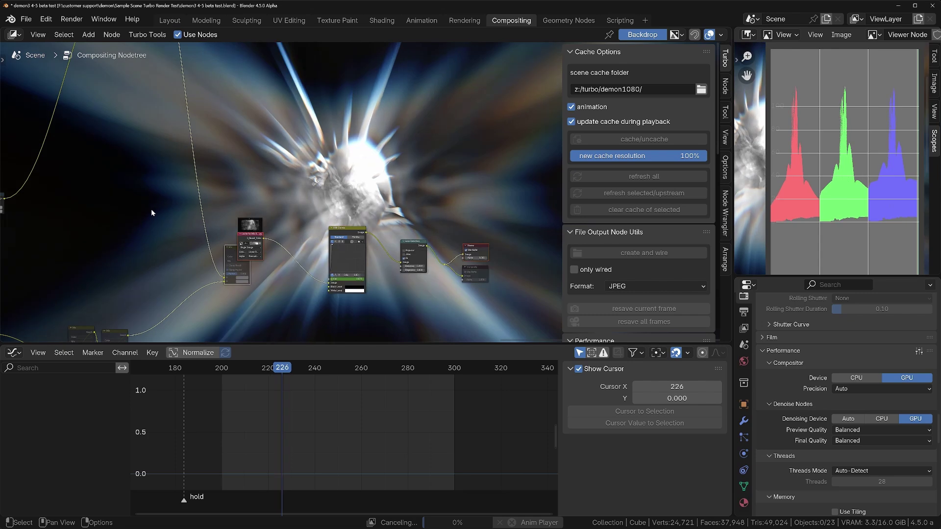
pyautogui.click(572, 121)
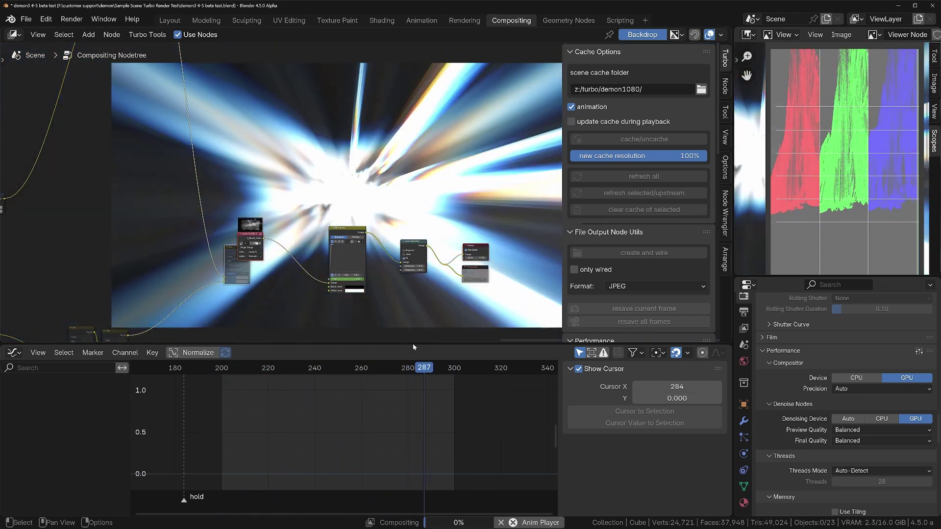
pyautogui.scroll(-4, 372, 178)
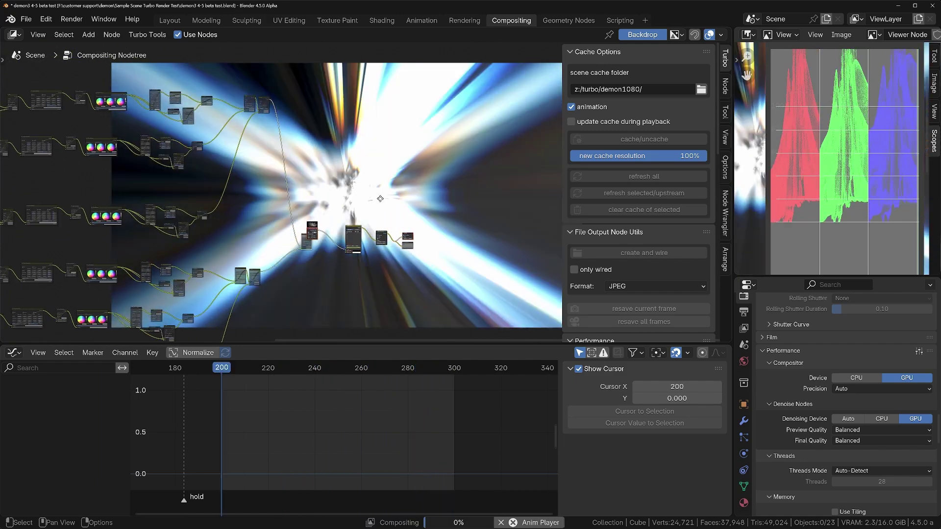
pyautogui.scroll(14, 294, 209)
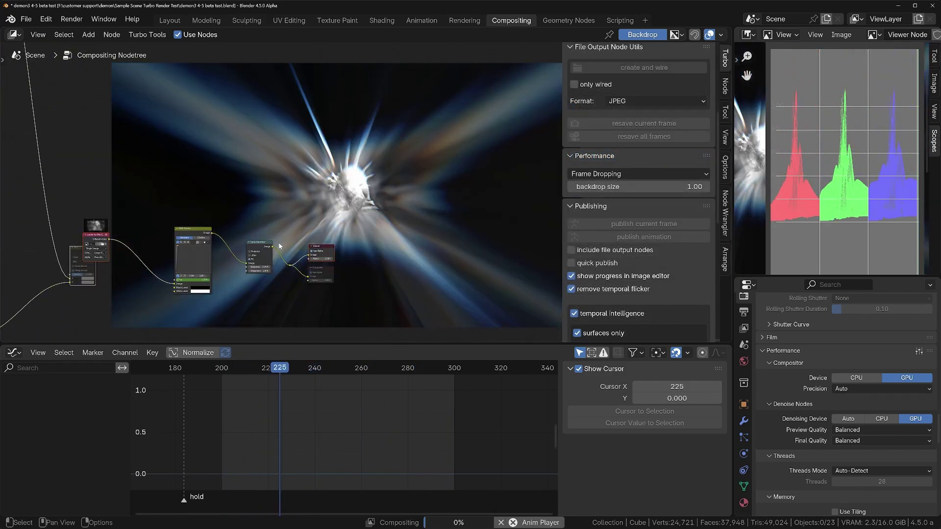
pyautogui.scroll(4, 252, 277)
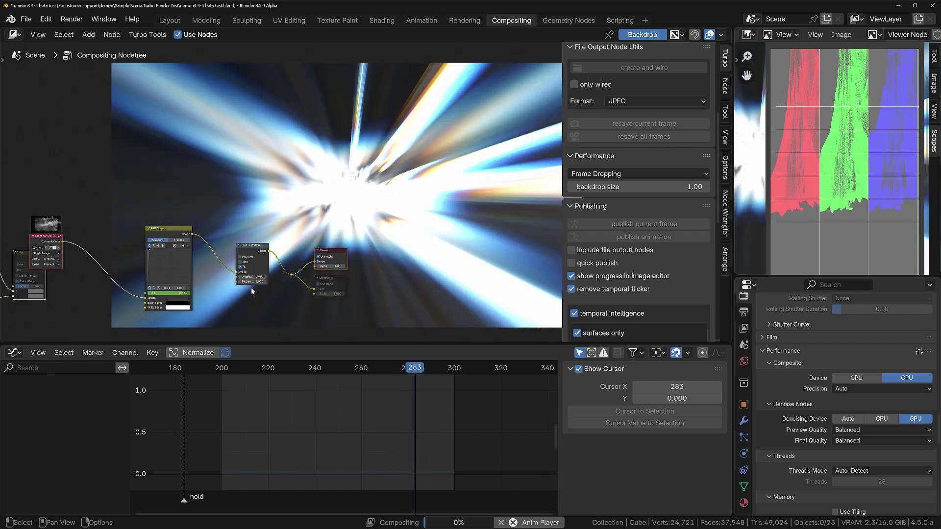
pyautogui.moveTo(256, 276)
pyautogui.mouseDown()
pyautogui.moveTo(196, 276)
pyautogui.moveTo(358, 266)
pyautogui.moveTo(259, 265)
pyautogui.mouseUp()
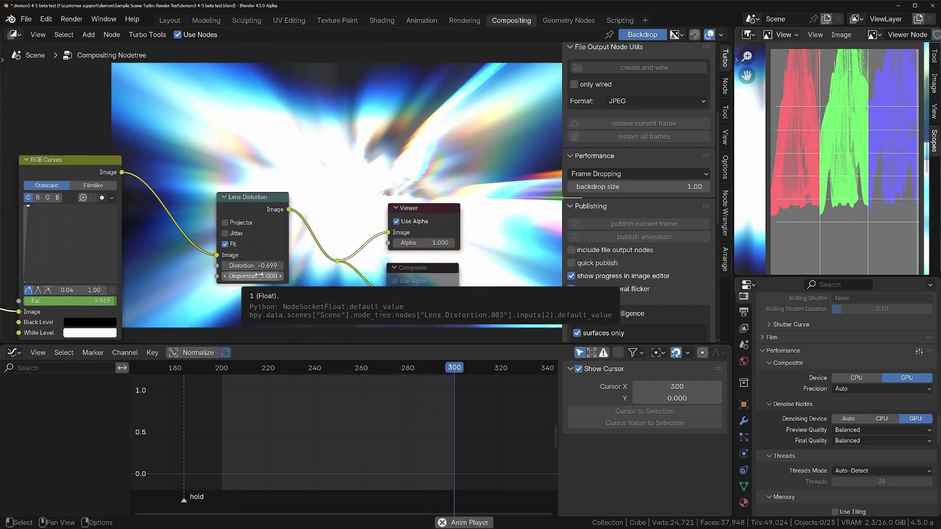